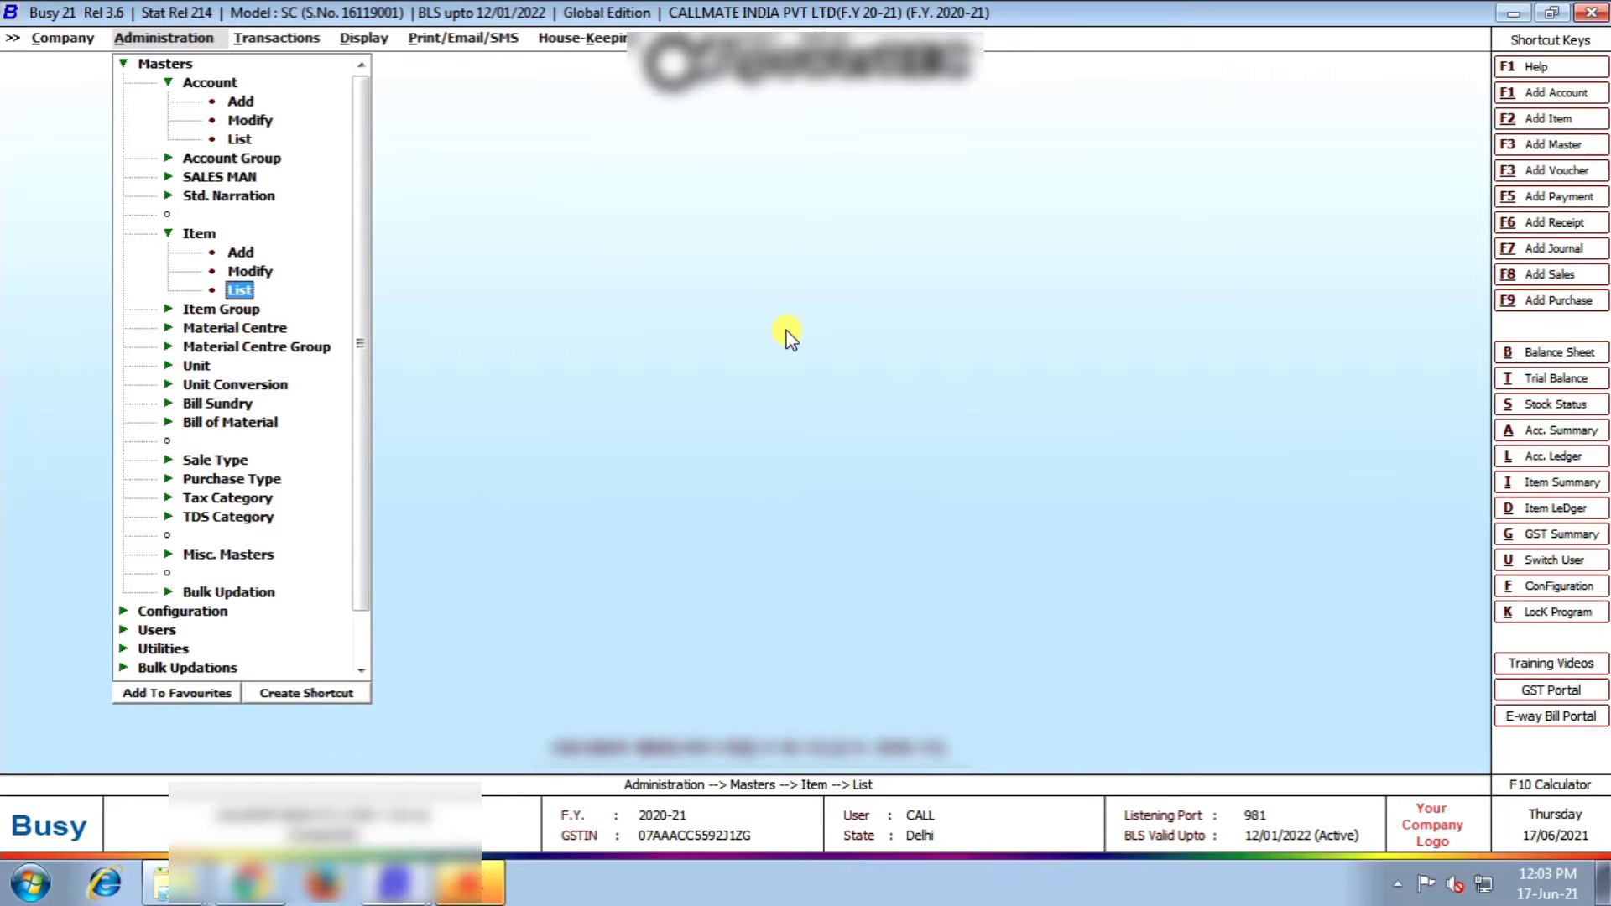
# Open the item PORTABLE BATTERY CHARGER FOR MOBILE PHN for modification.
pyautogui.press('Up')
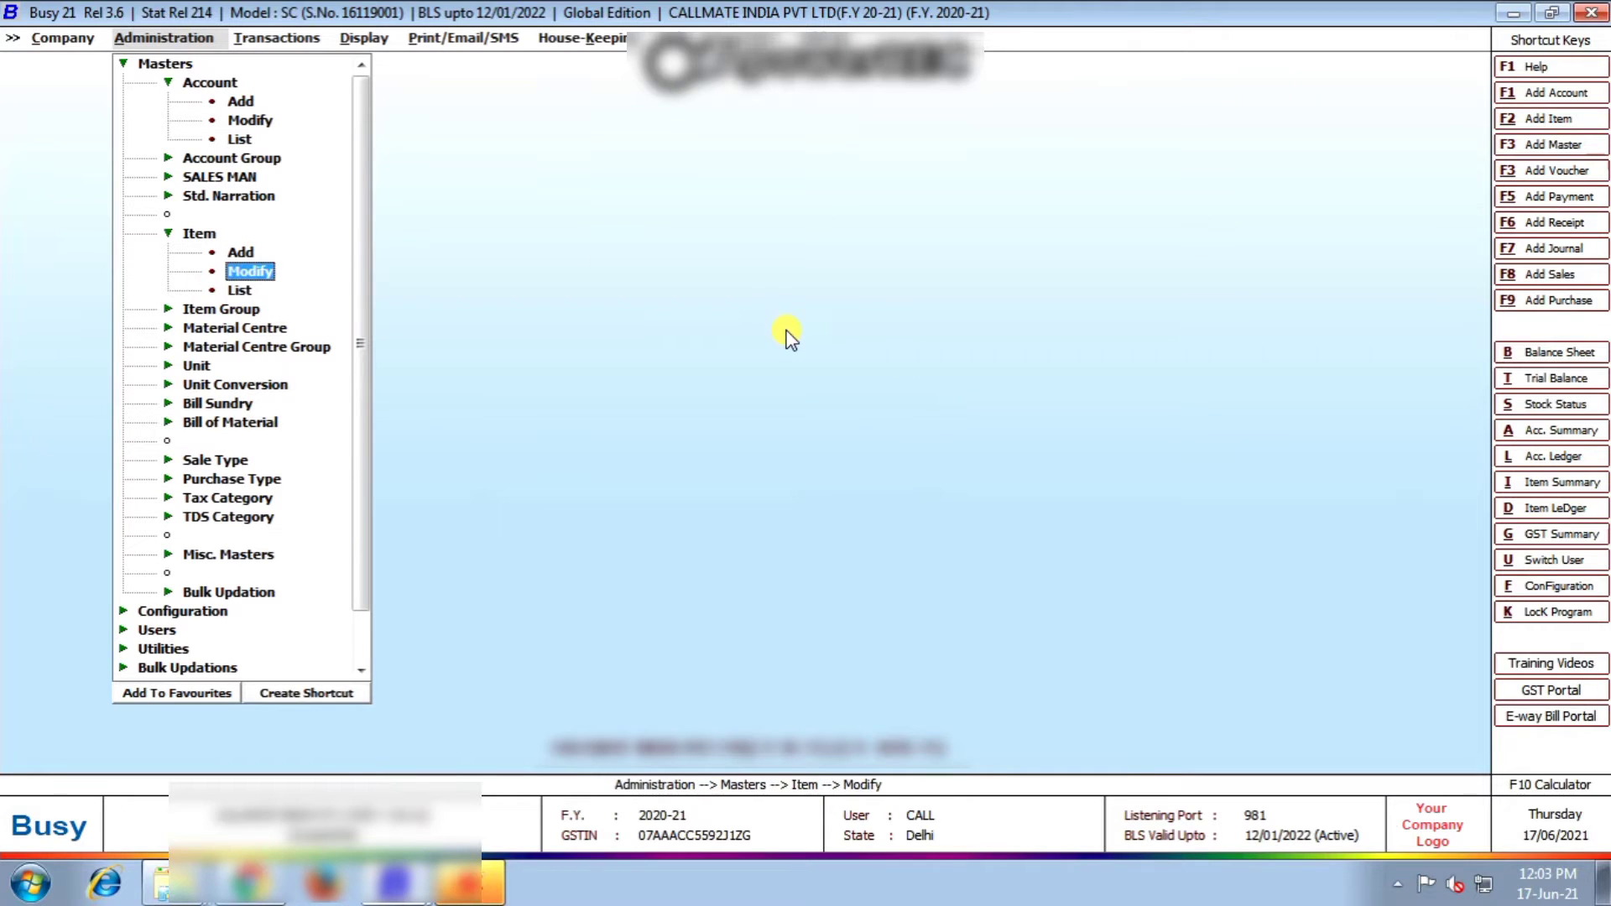
pyautogui.press('Return')
pyautogui.press('Down')
pyautogui.press('Down')
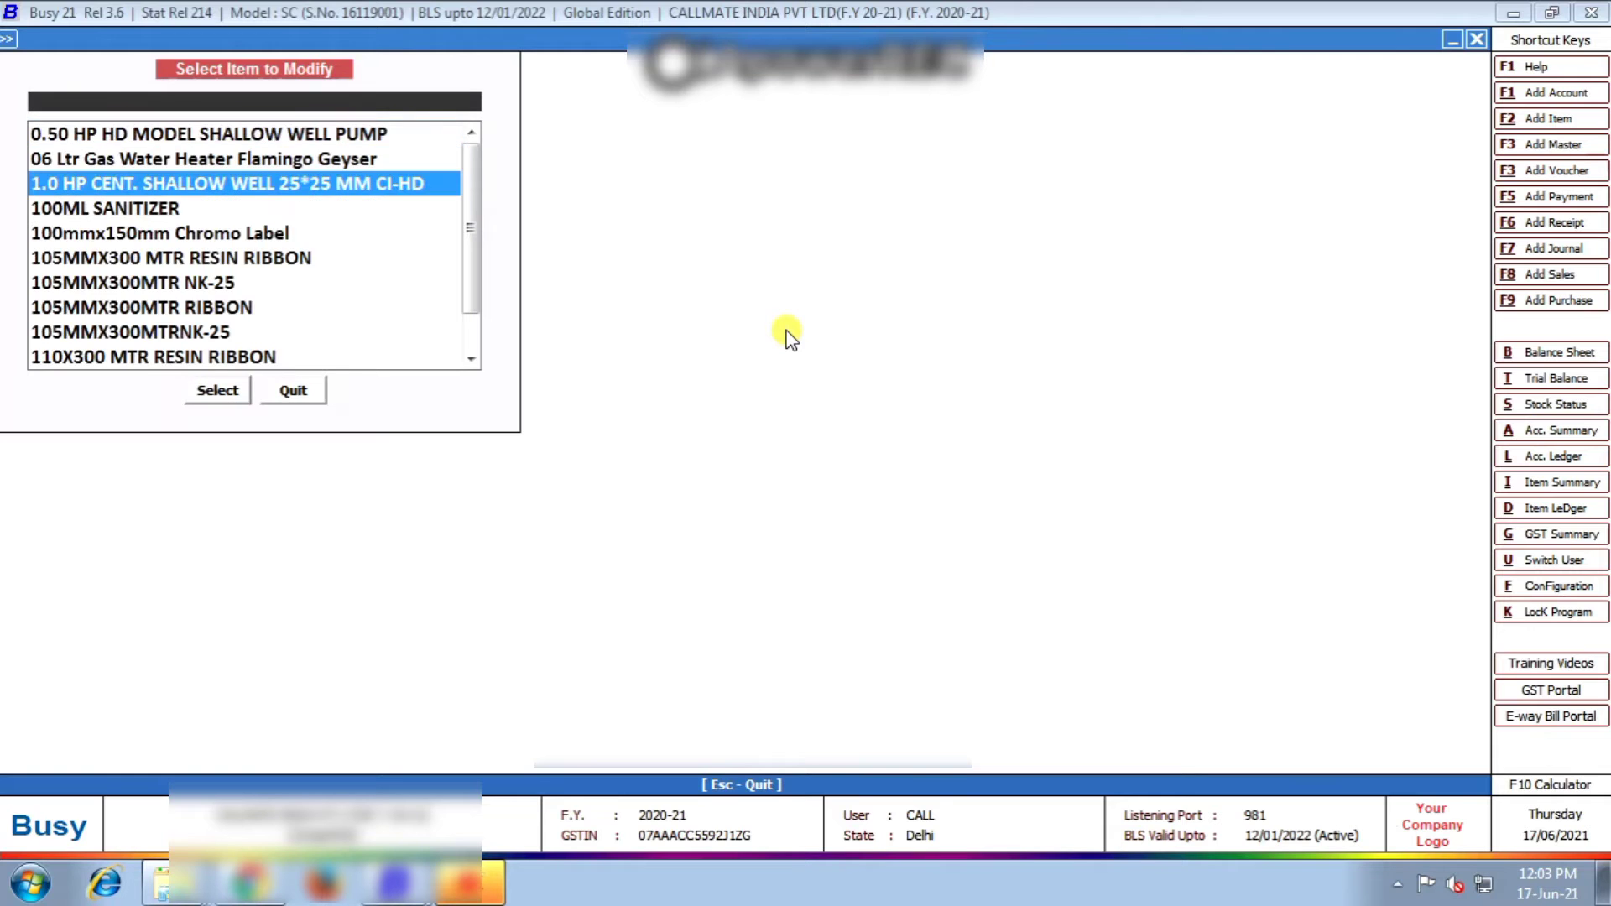
pyautogui.write('po')
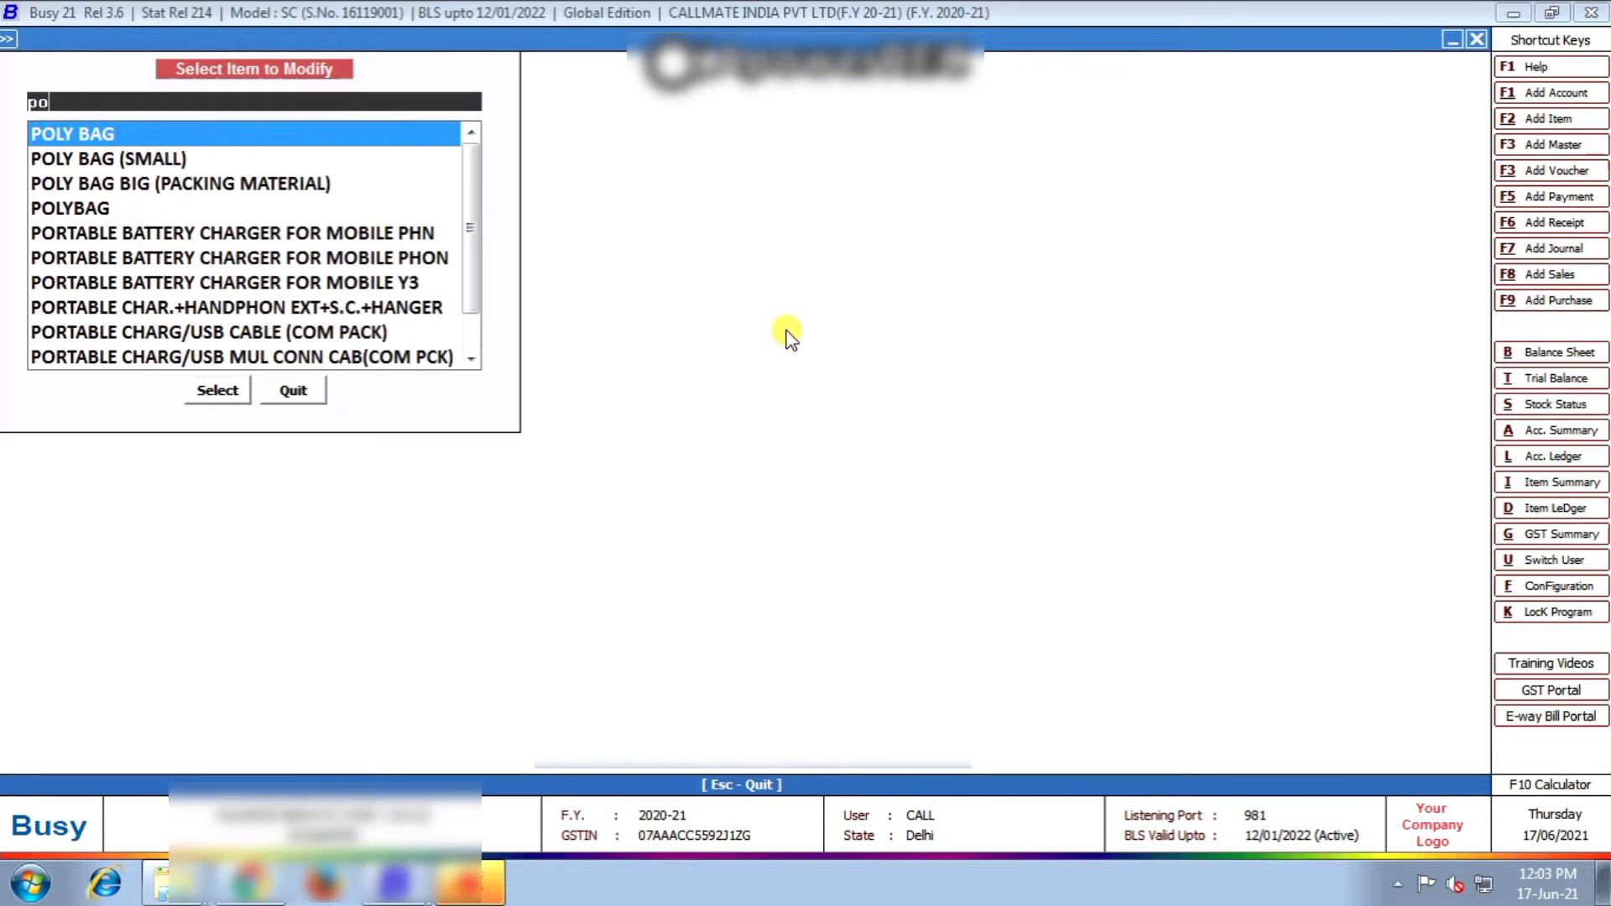
pyautogui.write('rta')
pyautogui.press('Return')
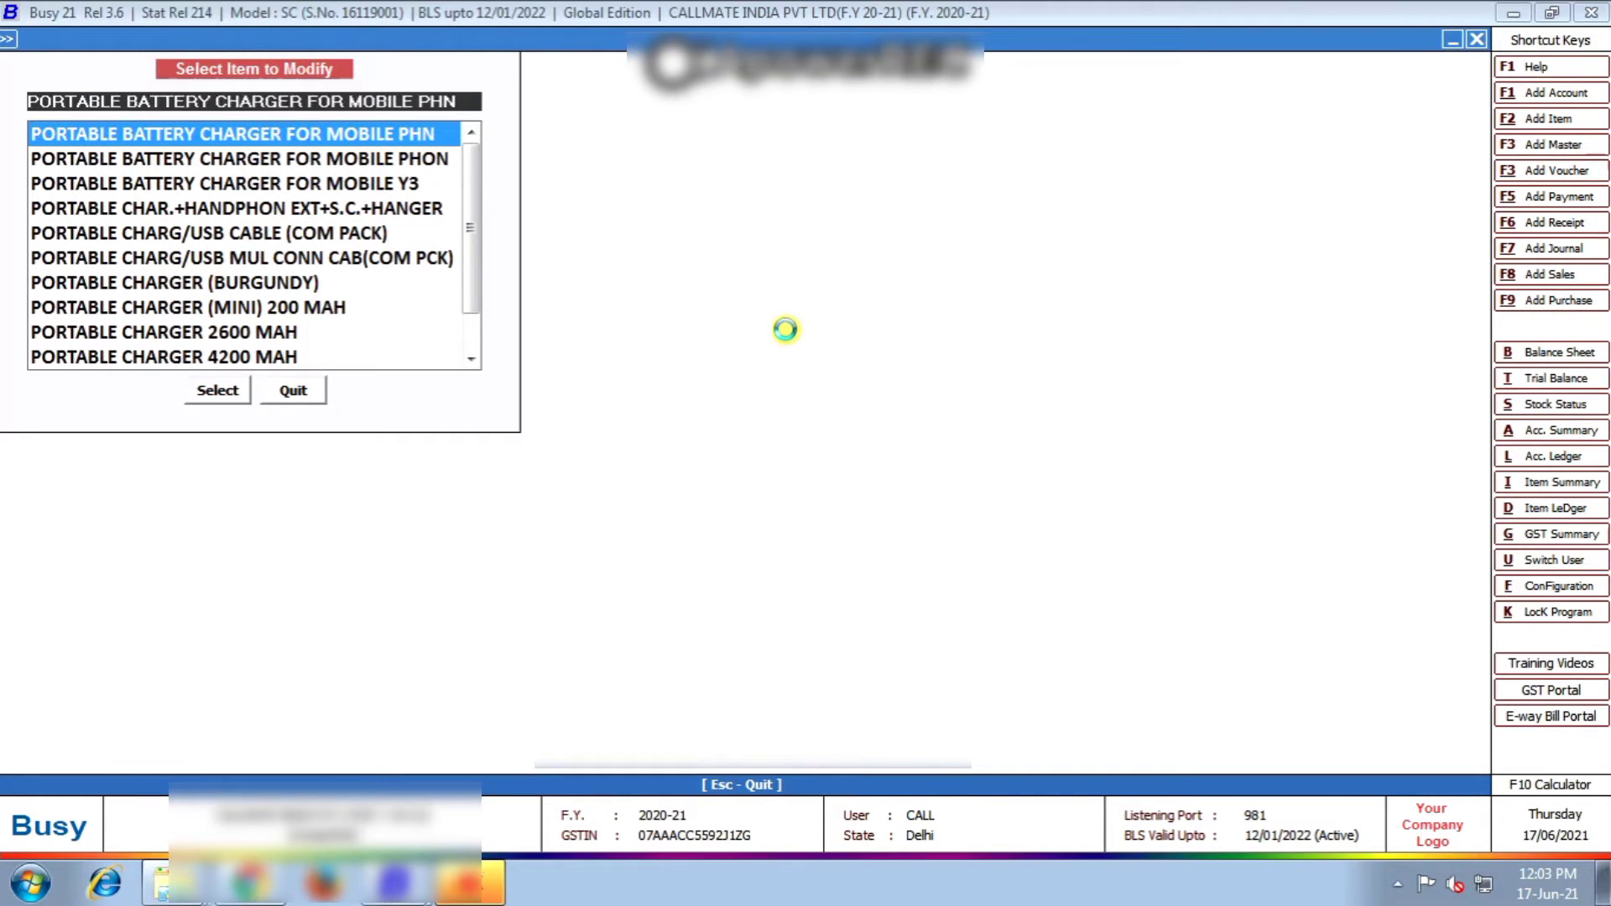
# Go to the item's HSN/SAC code for GST and validate it, dismissing the validation result.
pyautogui.press('Return')
pyautogui.press('Return')
pyautogui.press('Return')
pyautogui.press('Return')
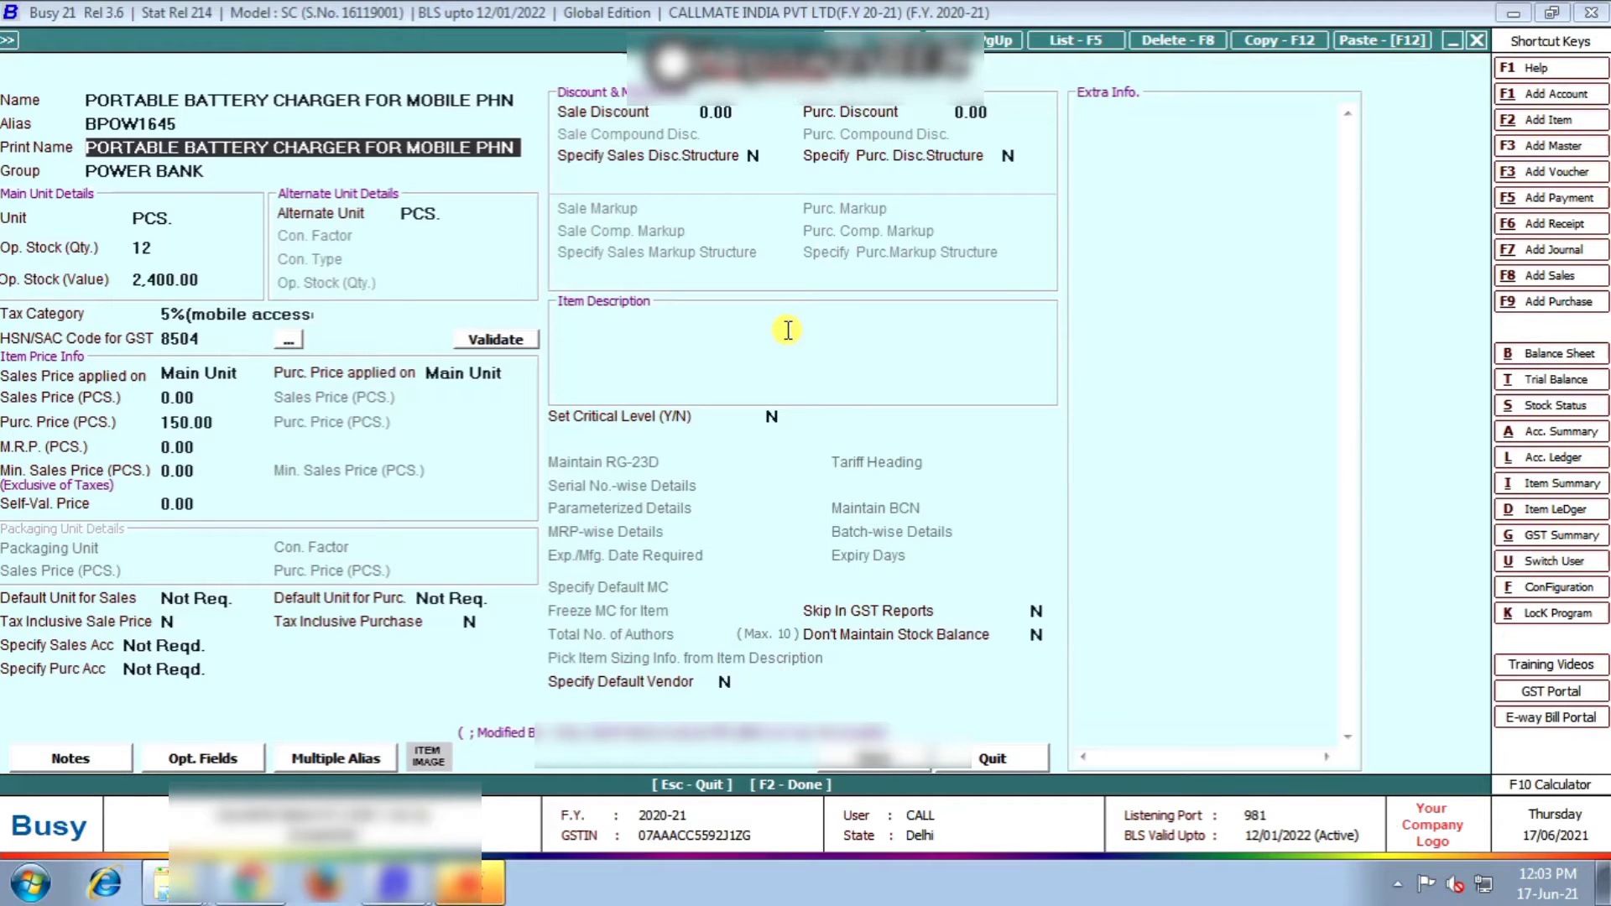
pyautogui.press('Return')
pyautogui.press('Return')
pyautogui.press('Return')
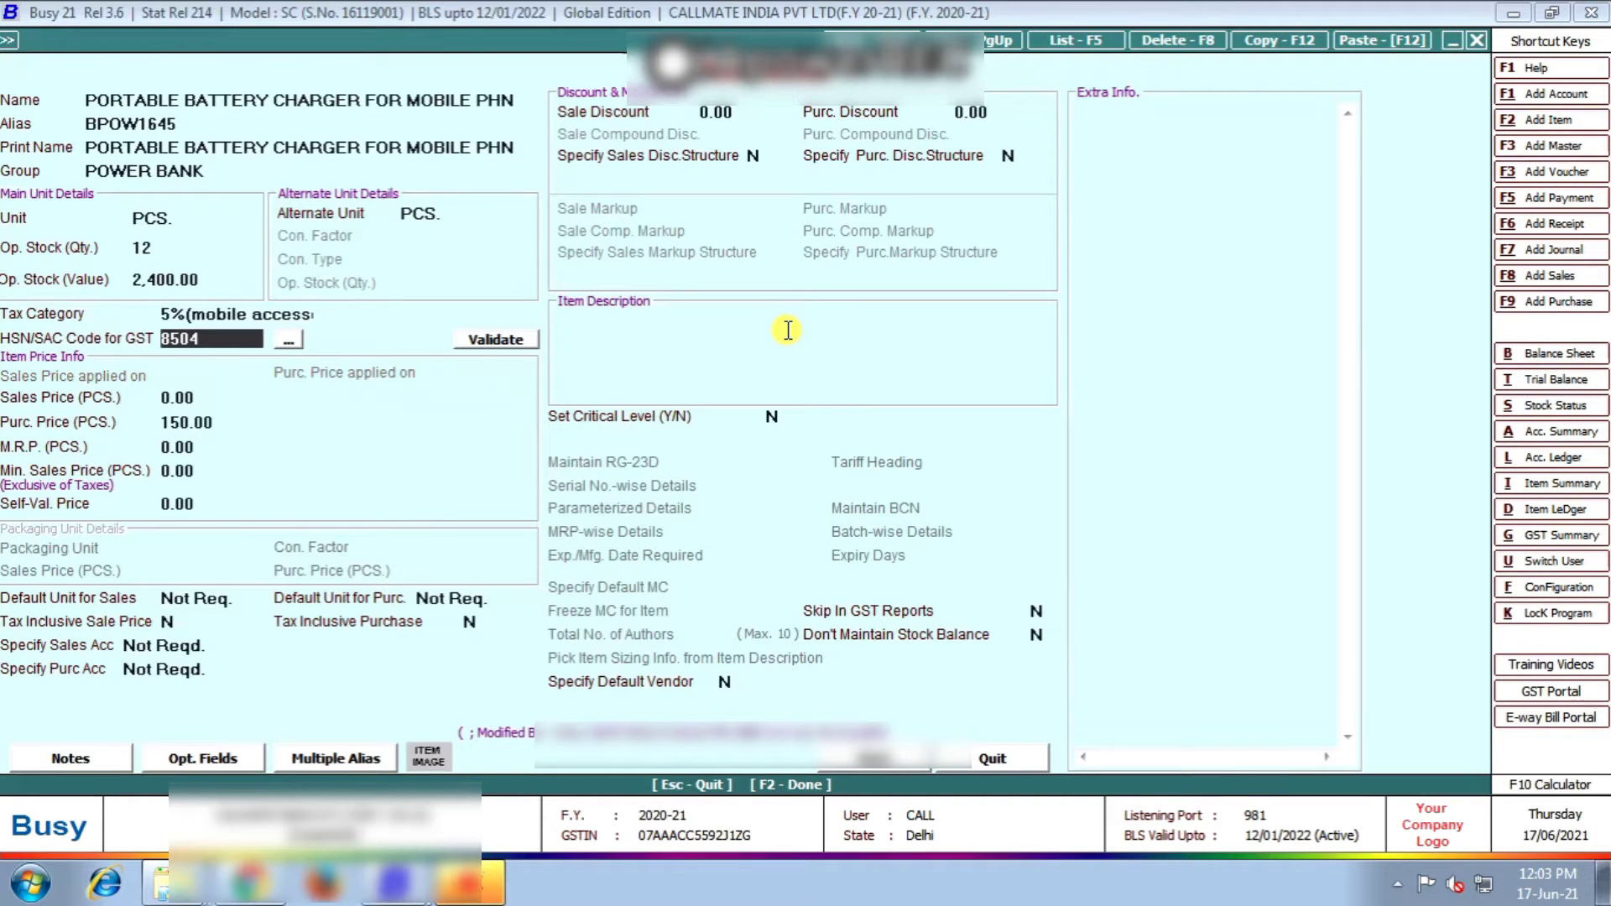
pyautogui.doubleClick(207, 338)
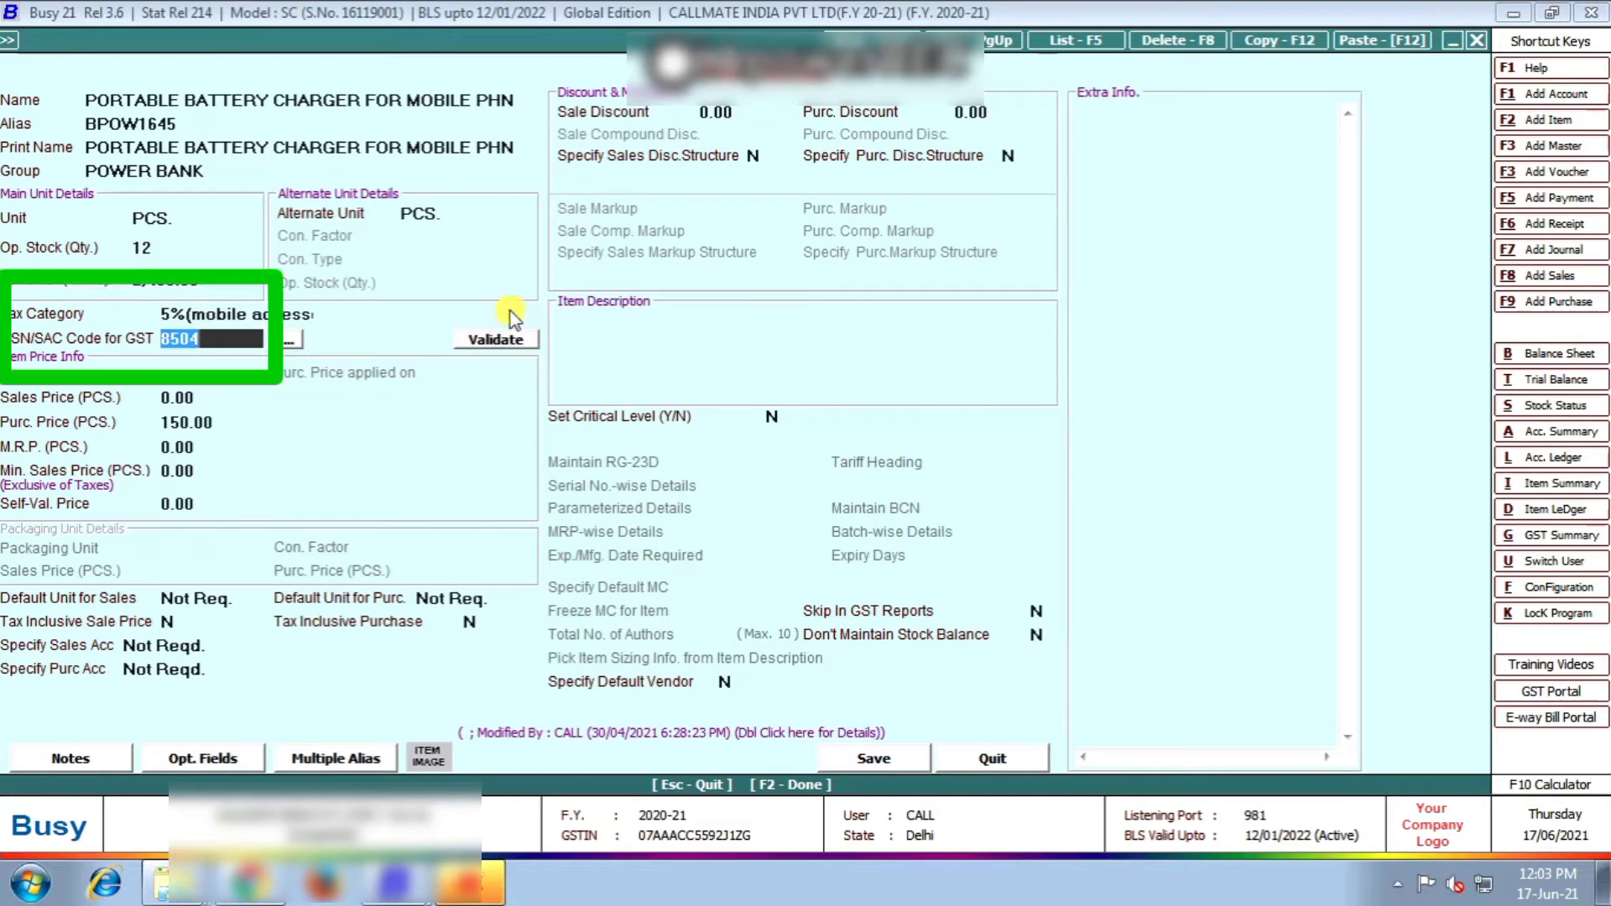
pyautogui.click(508, 341)
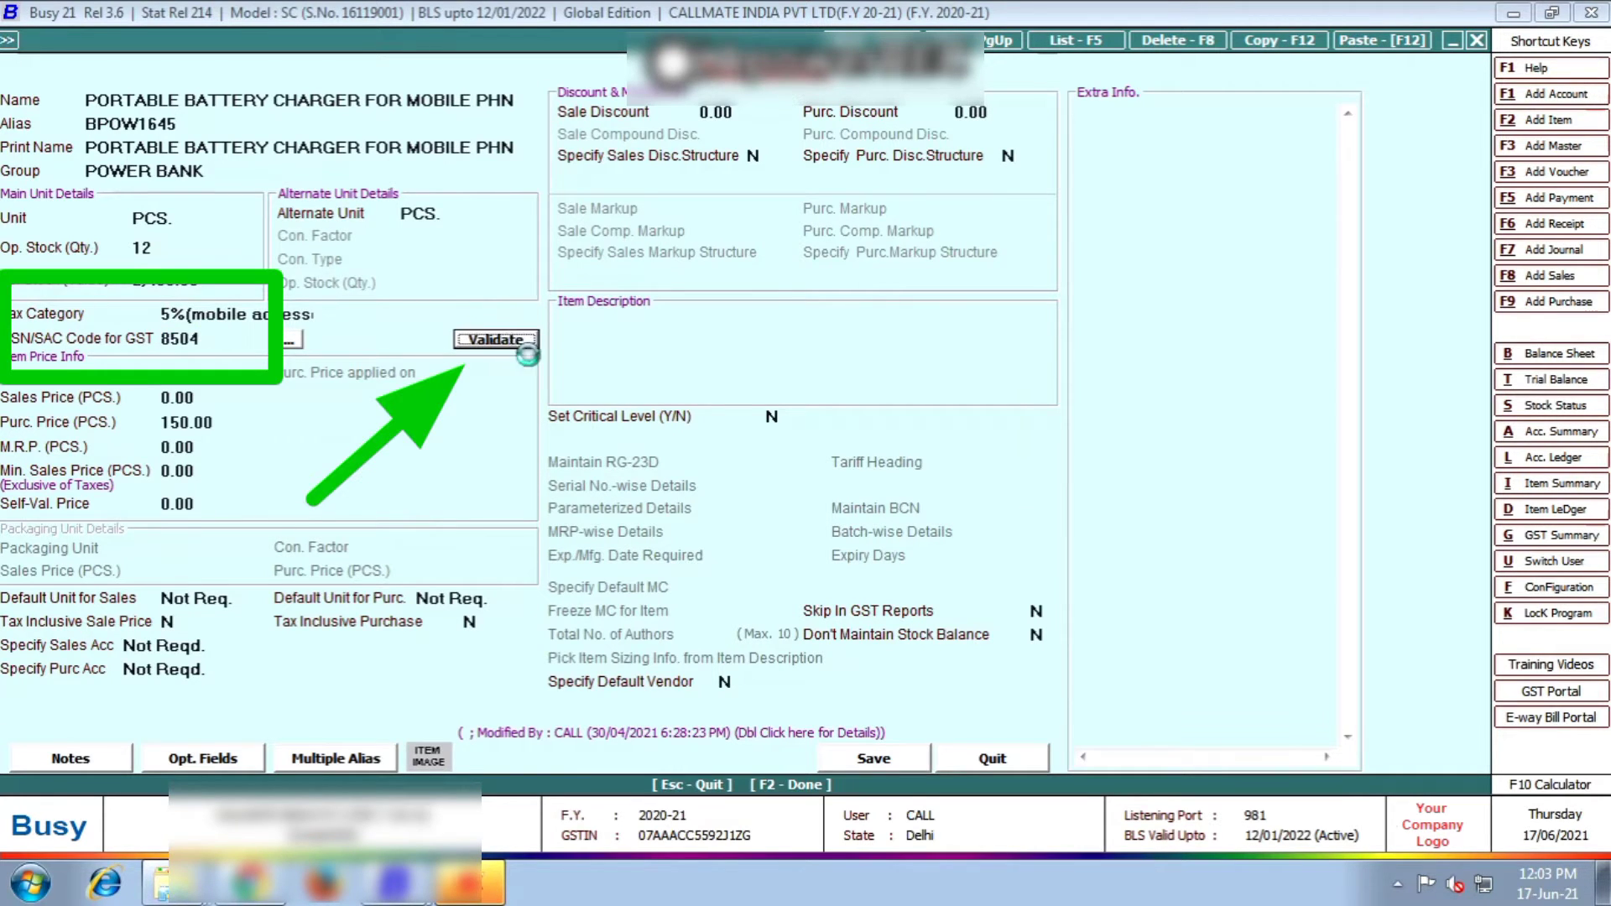
pyautogui.click(731, 484)
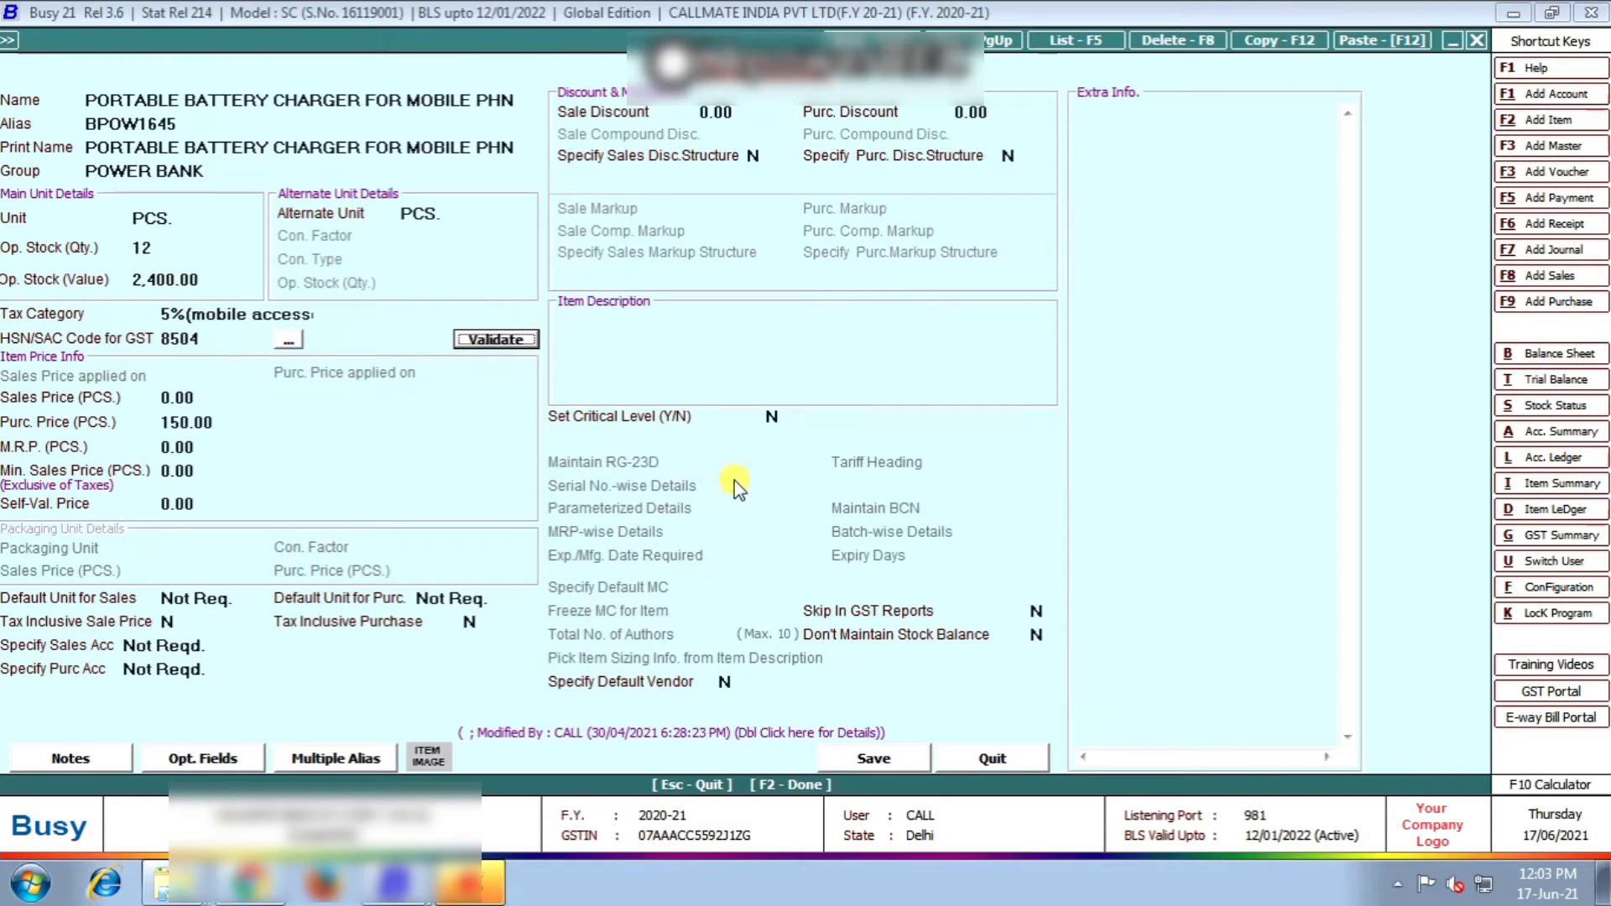
# Repeat the validation of the battery charger's HSN/SAC code to bring up its status and description.
pyautogui.click(497, 341)
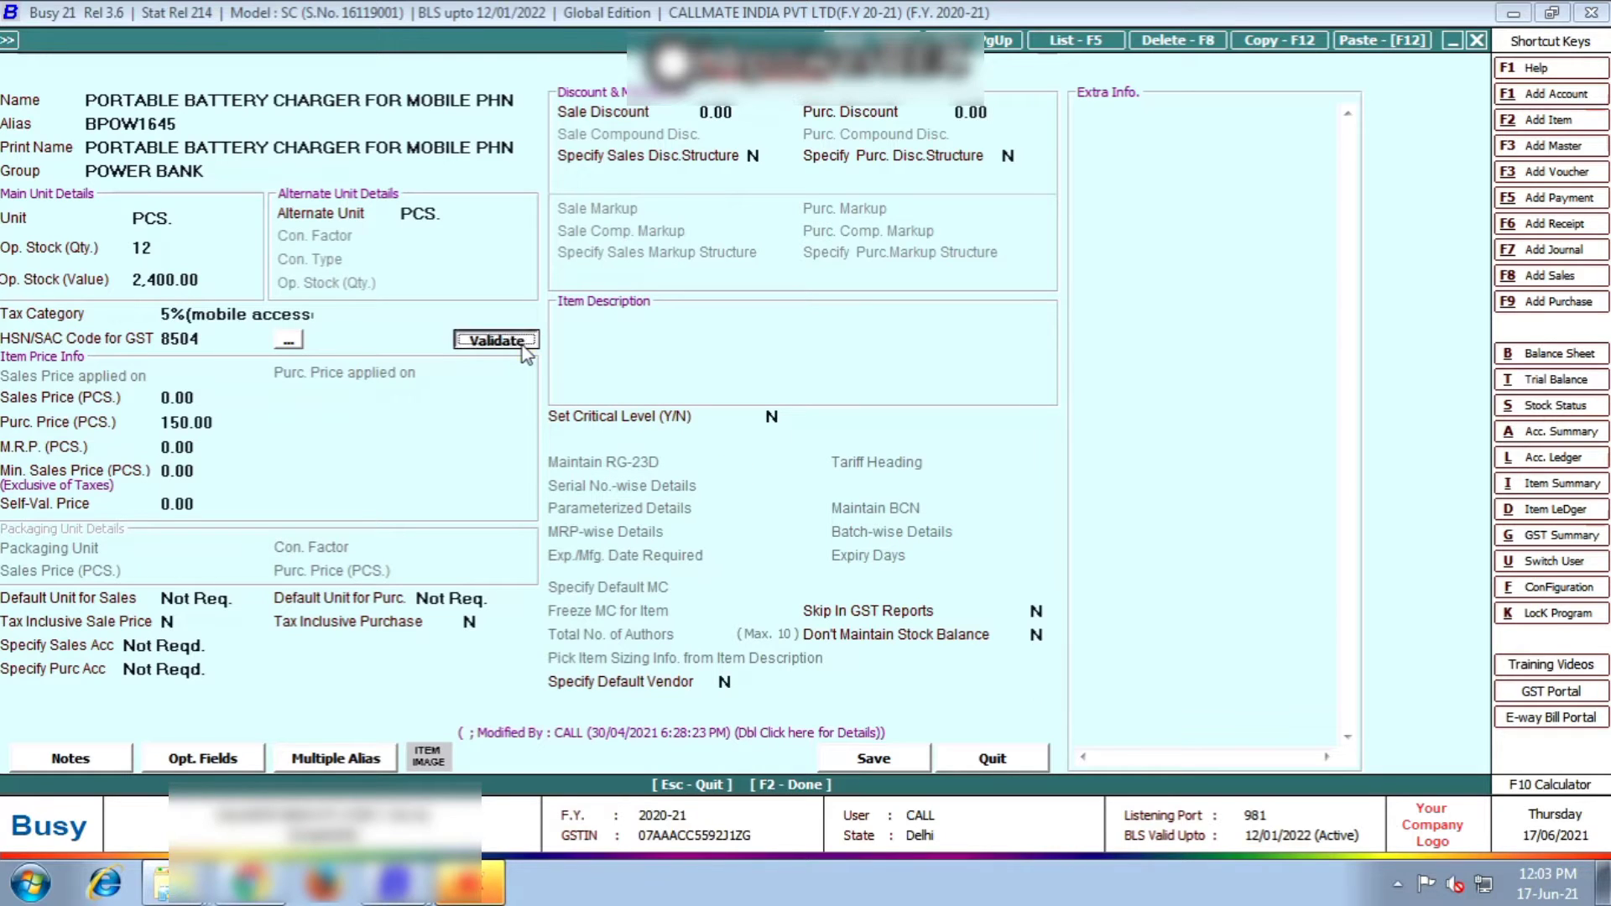
pyautogui.click(724, 487)
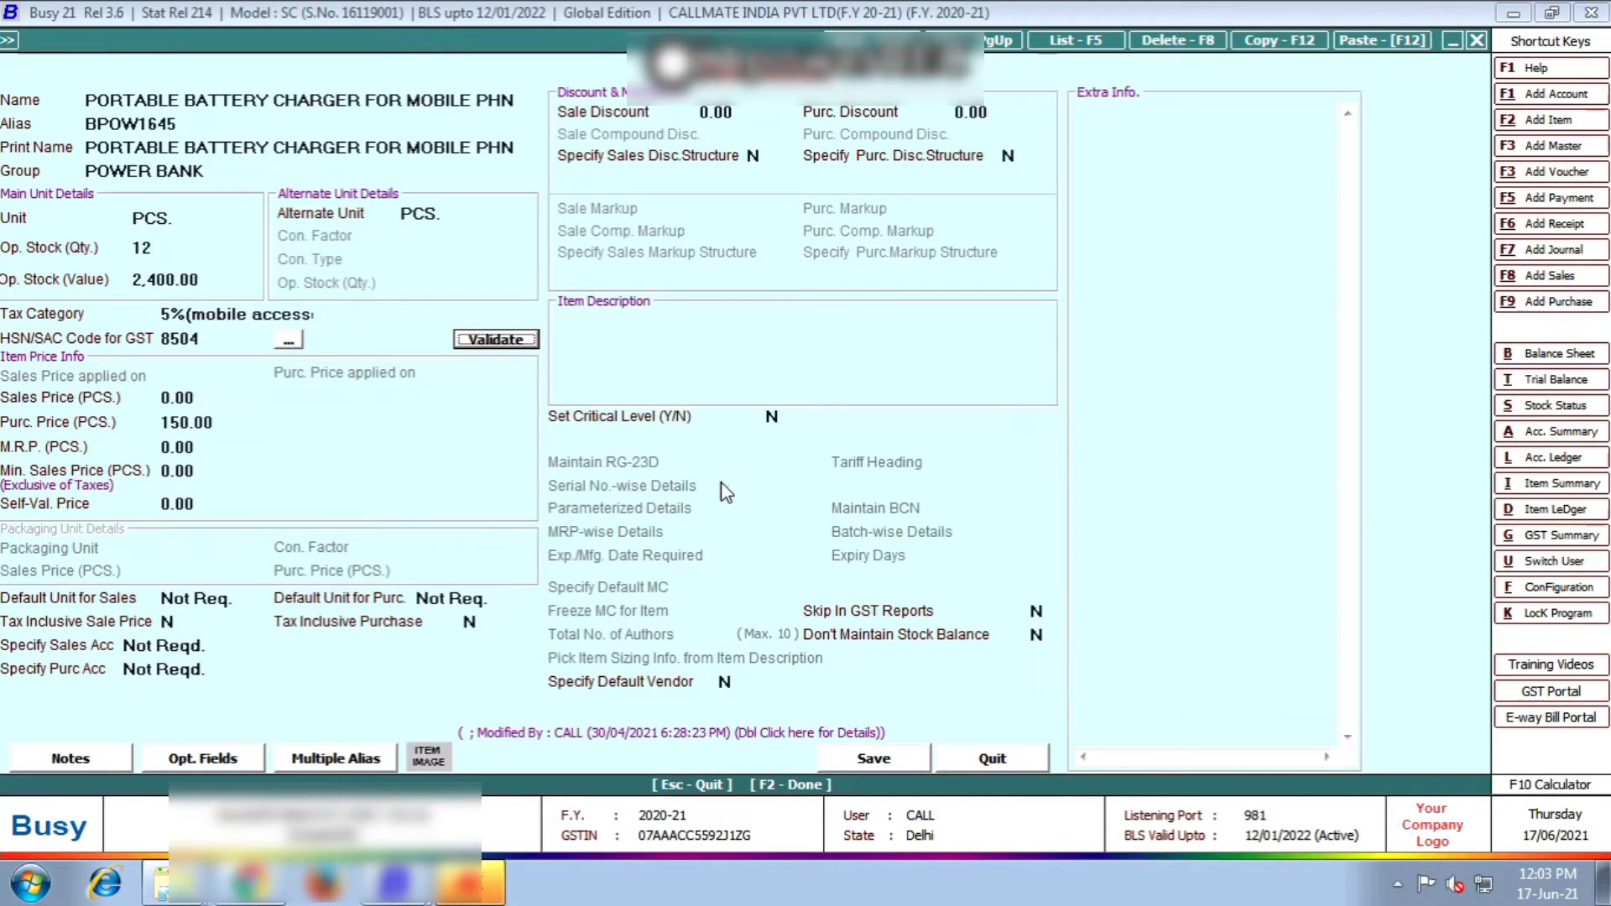
pyautogui.press('Return')
pyautogui.click(723, 481)
pyautogui.press('Return')
pyautogui.click(723, 484)
pyautogui.click(519, 344)
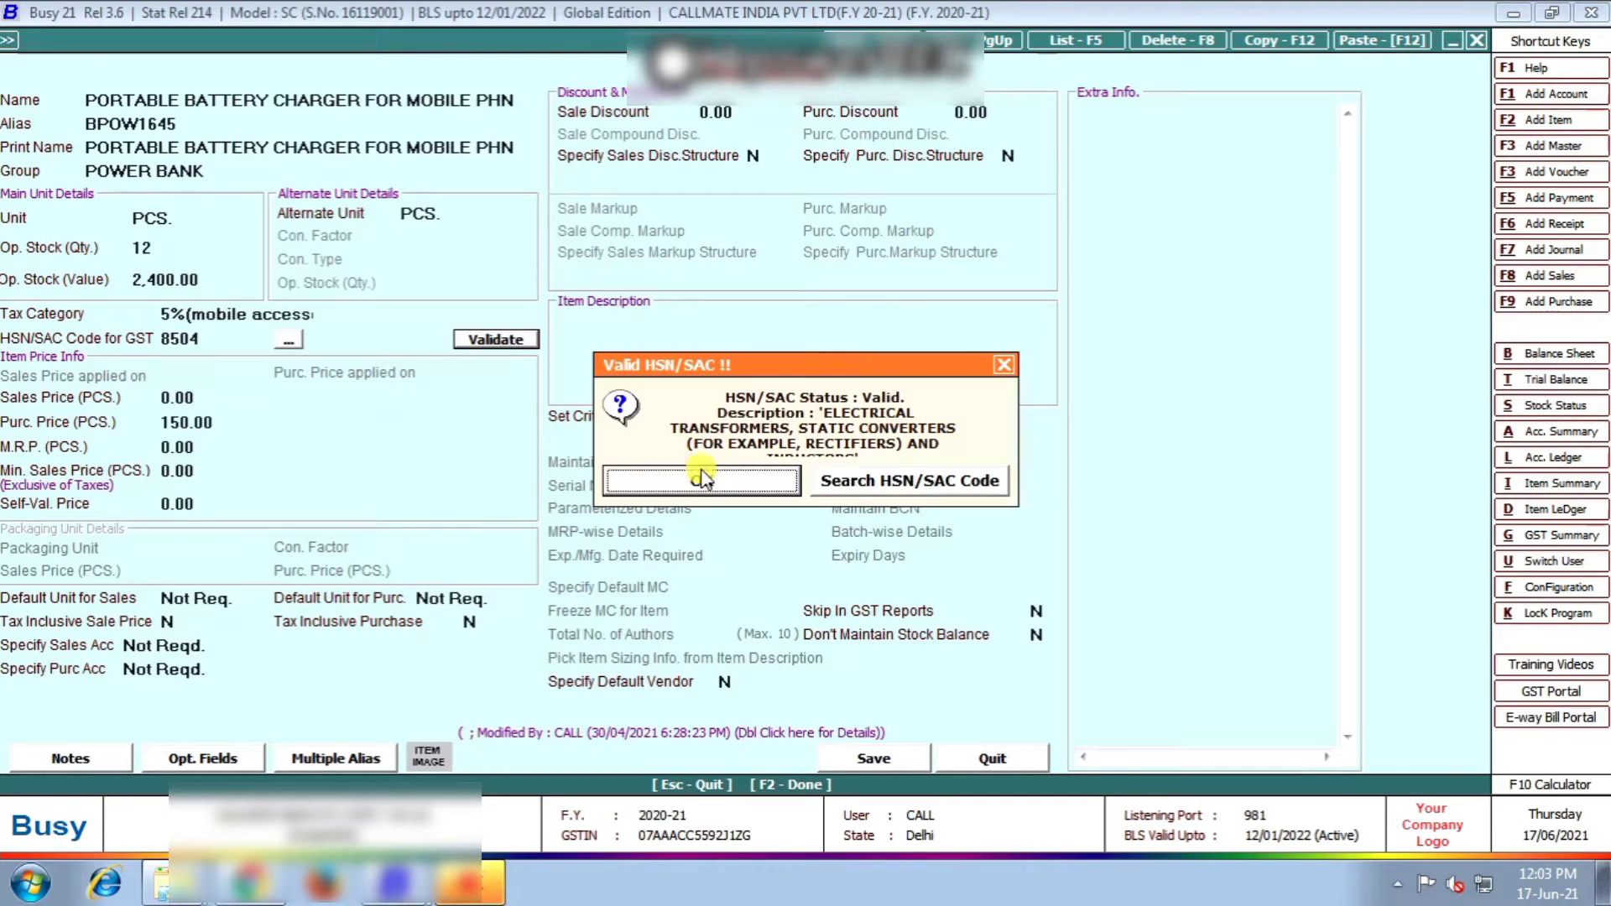
# Start an HSN/SAC code search from the validation result and look up code 8504.
pyautogui.click(909, 484)
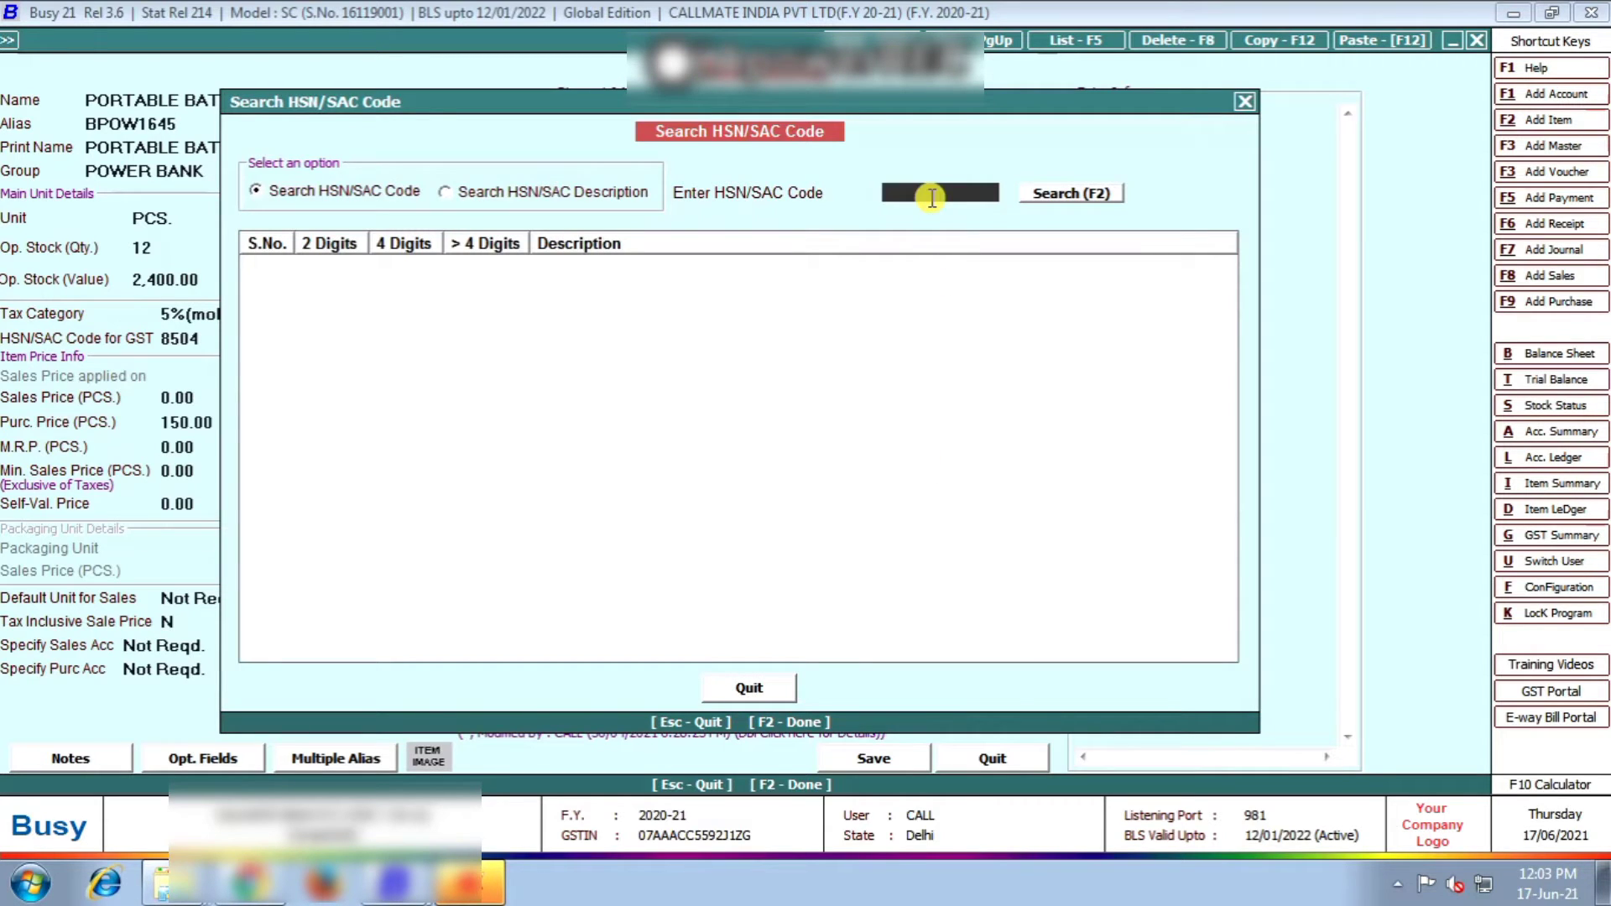
pyautogui.write('8504')
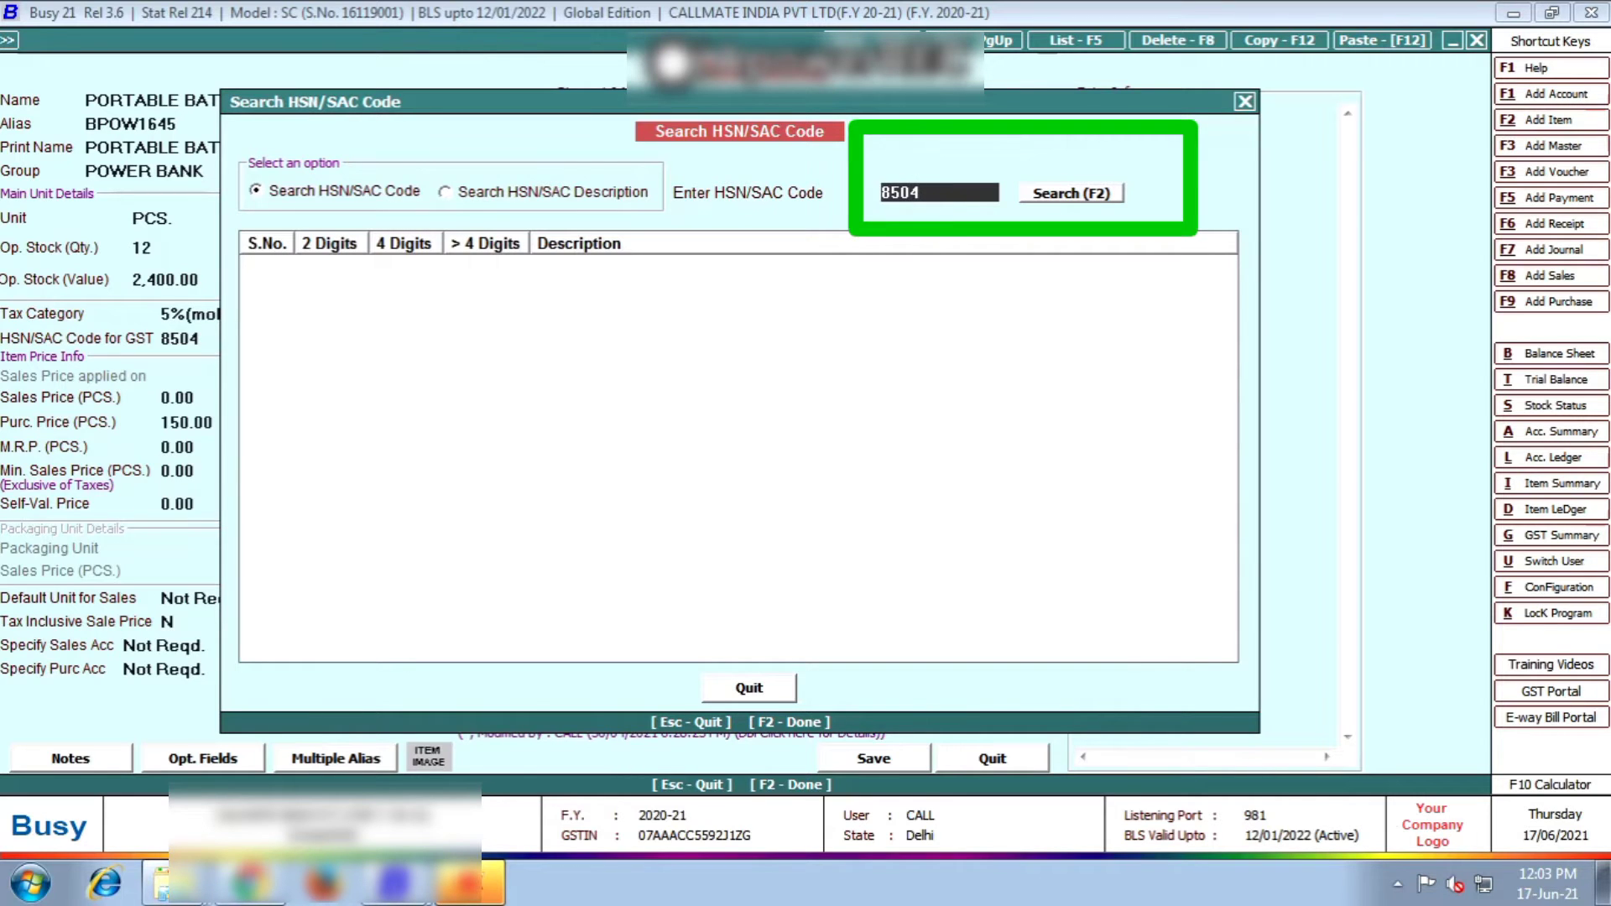
pyautogui.click(1061, 193)
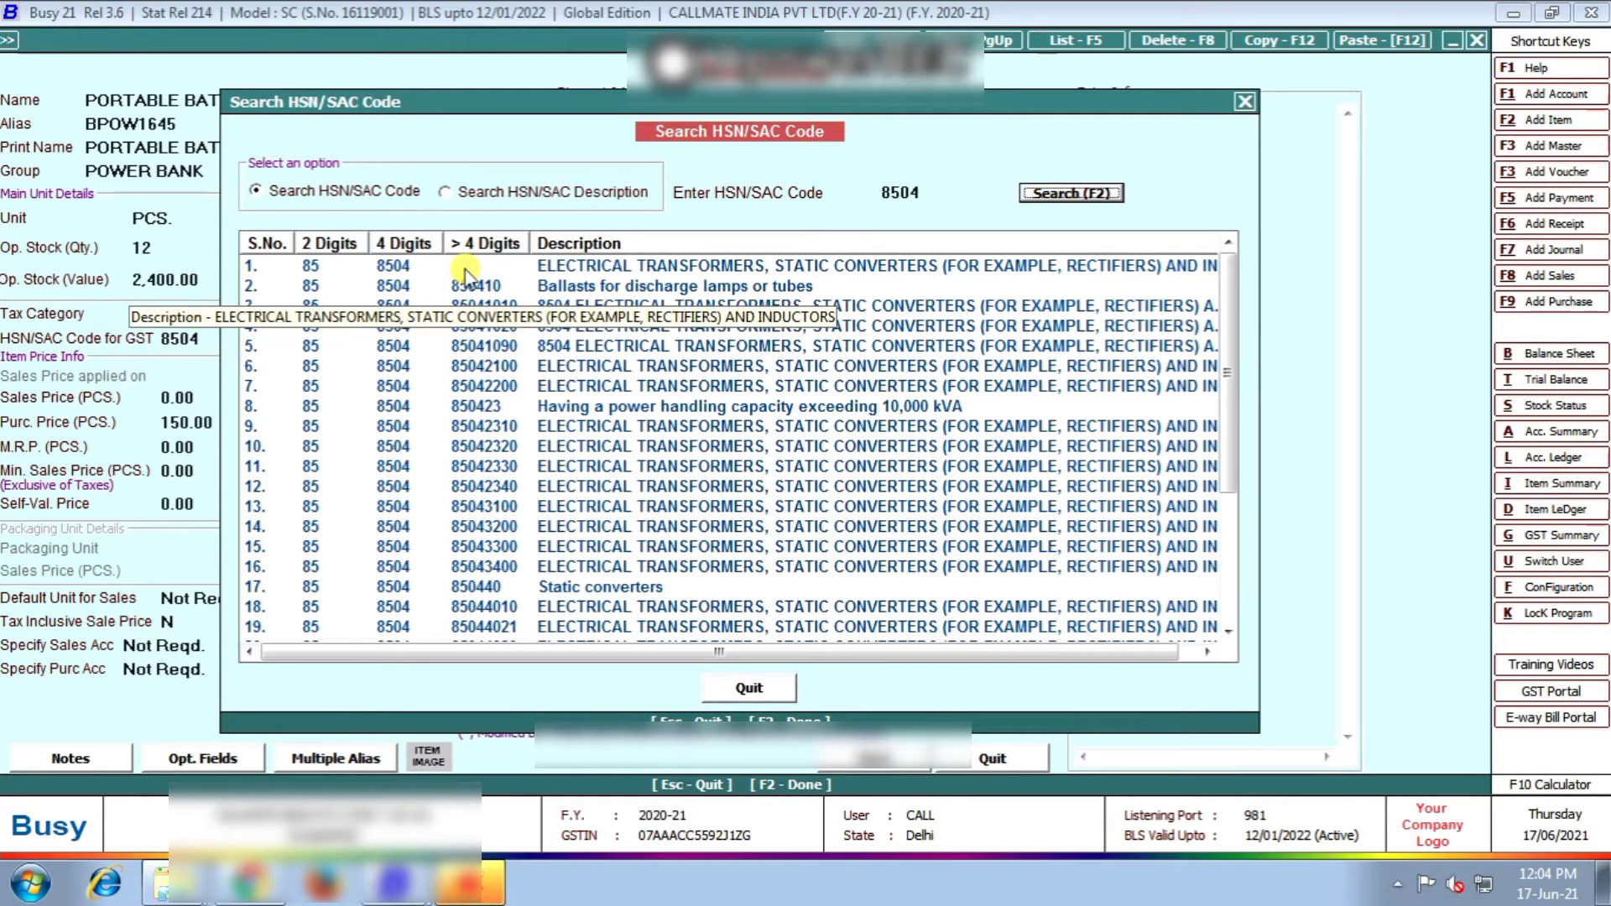
# View the full description of code 85041010 in the search results, and leave the search and the item form.
pyautogui.click(660, 307)
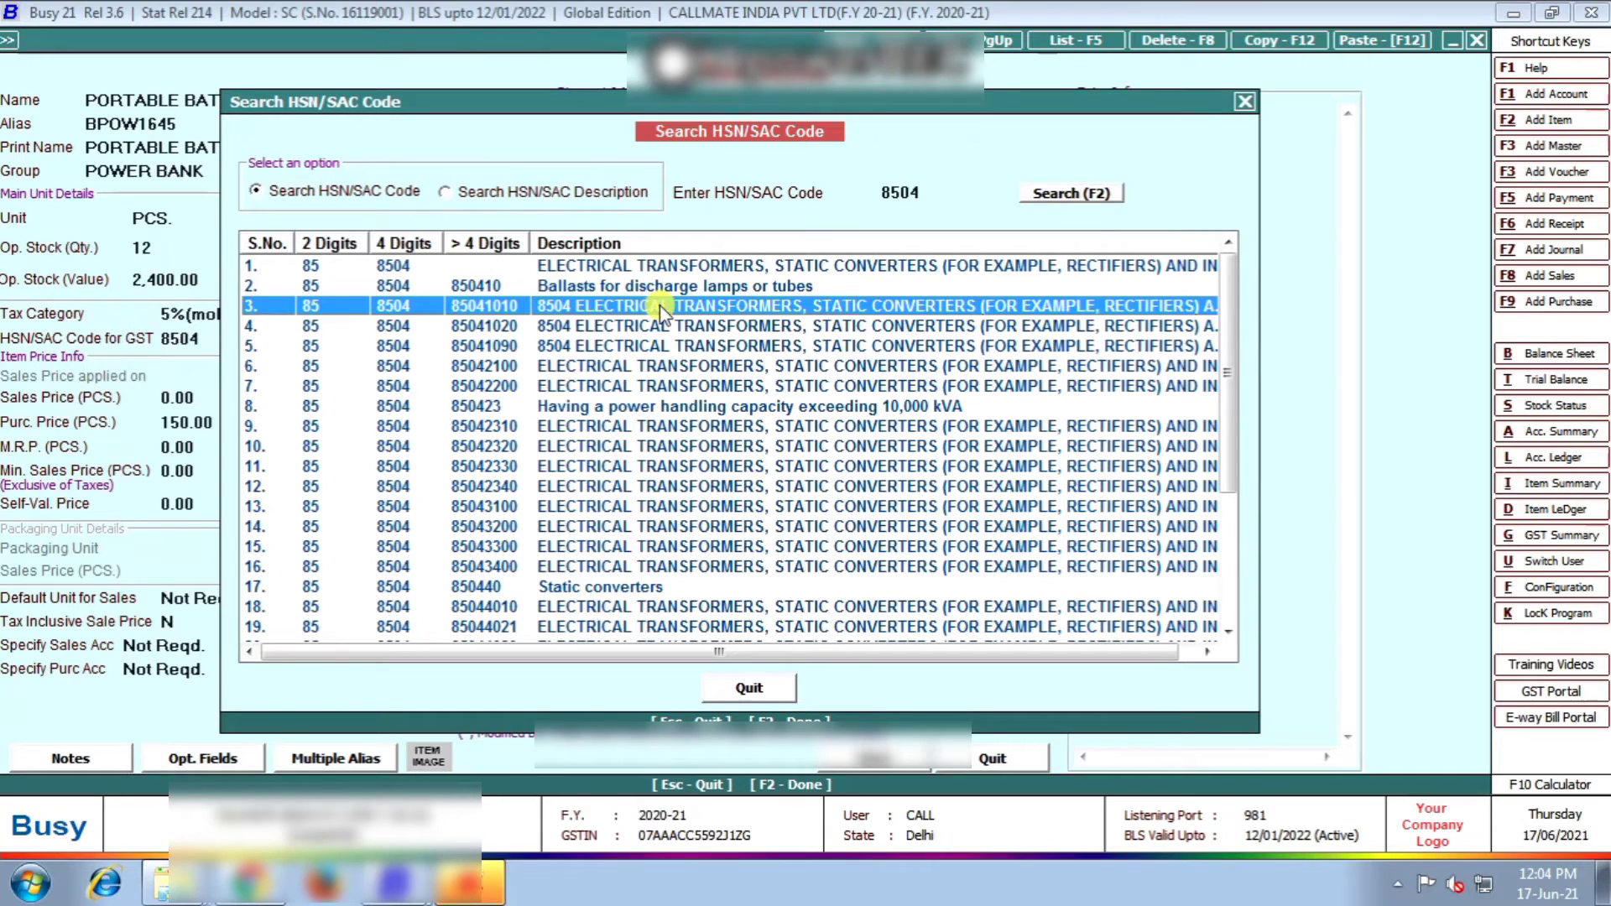
pyautogui.doubleClick(661, 308)
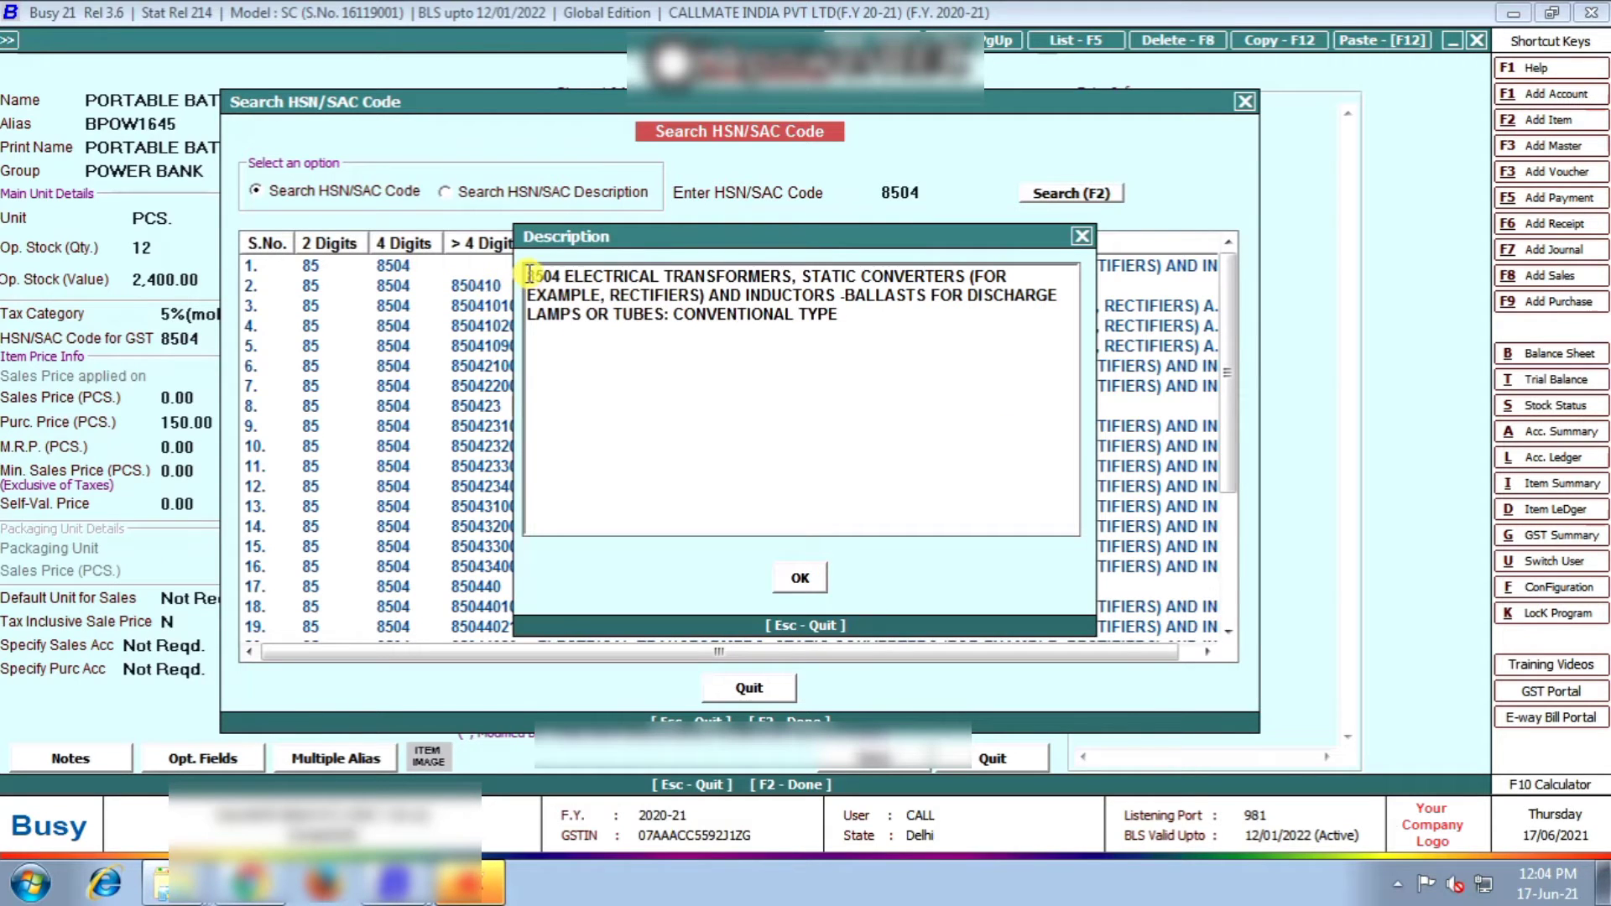
pyautogui.moveTo(528, 274); pyautogui.dragTo(841, 350)
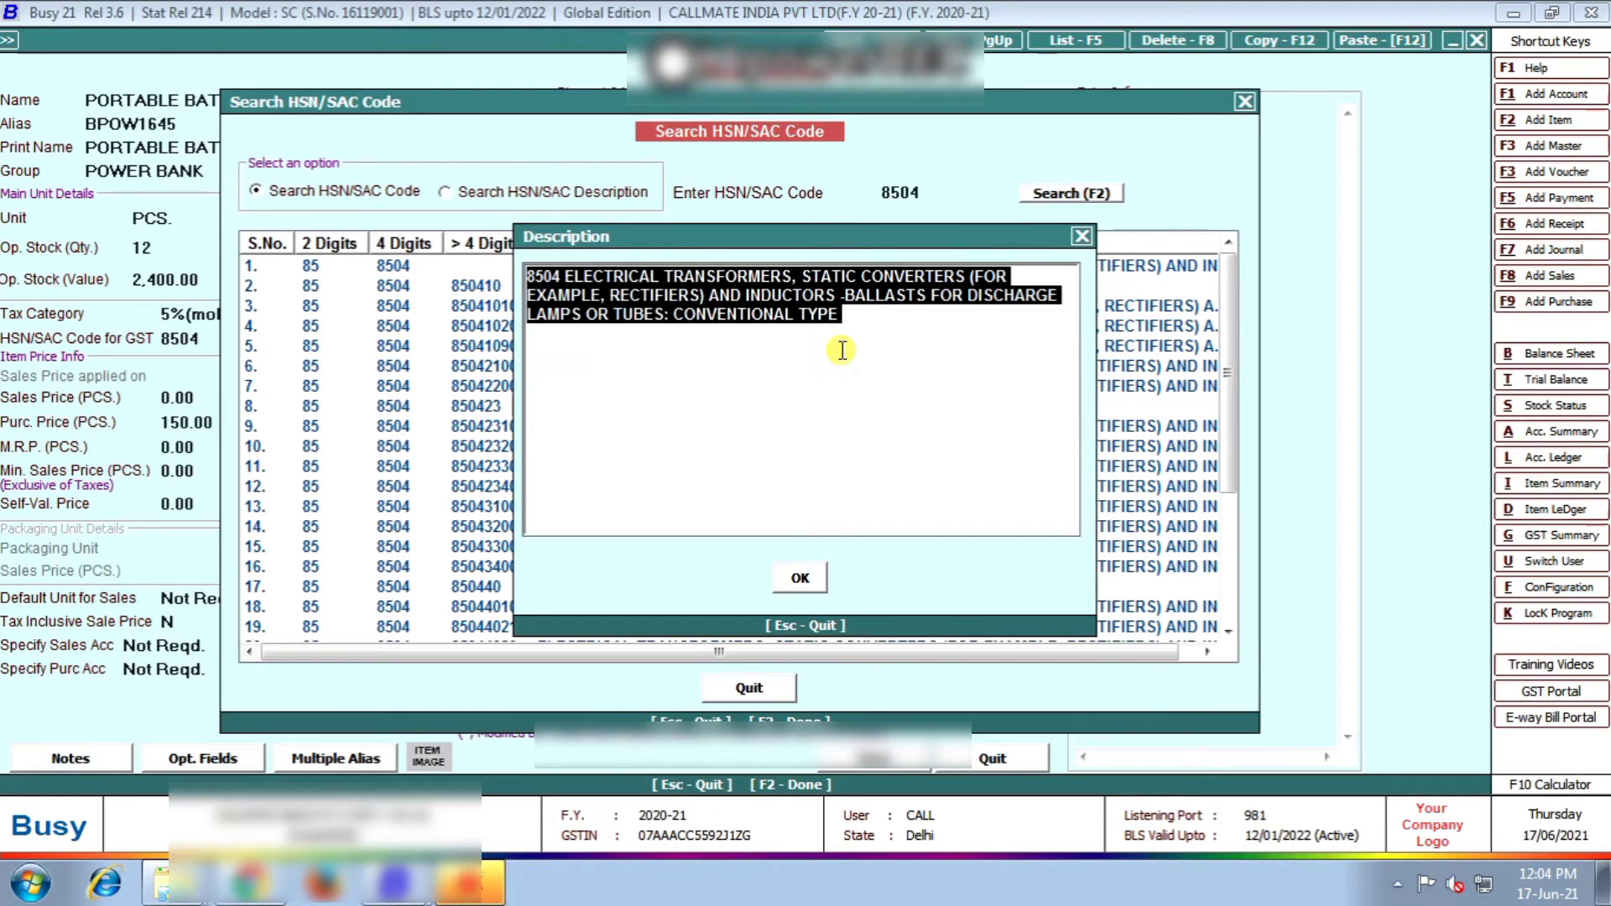
pyautogui.click(795, 581)
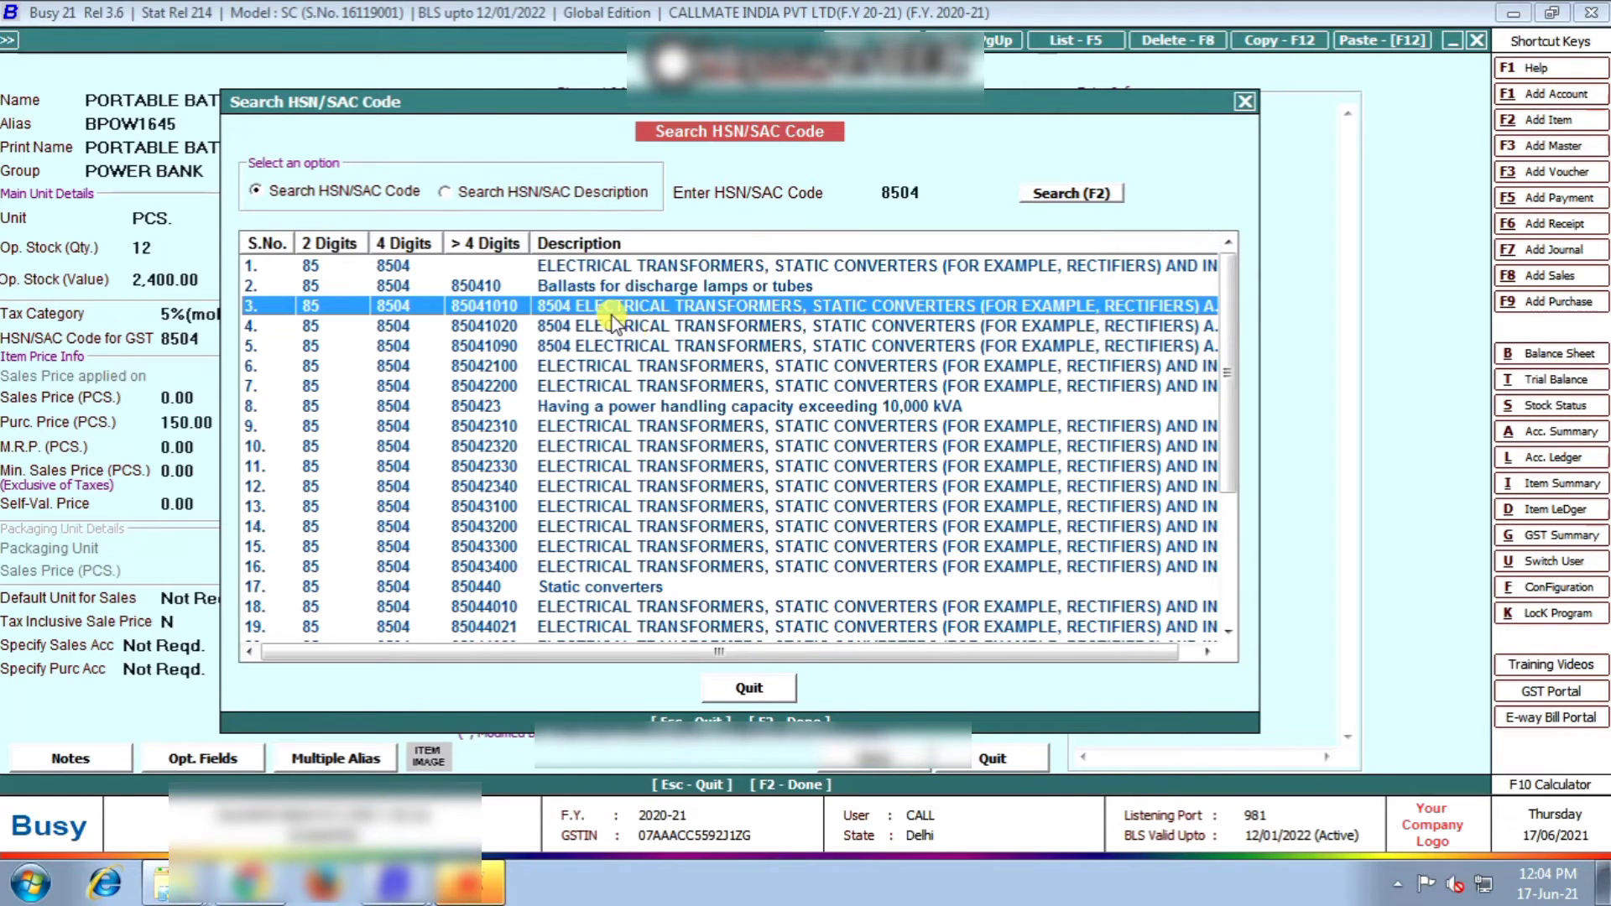
pyautogui.press('Escape')
pyautogui.press('Escape')
pyautogui.press('Return')
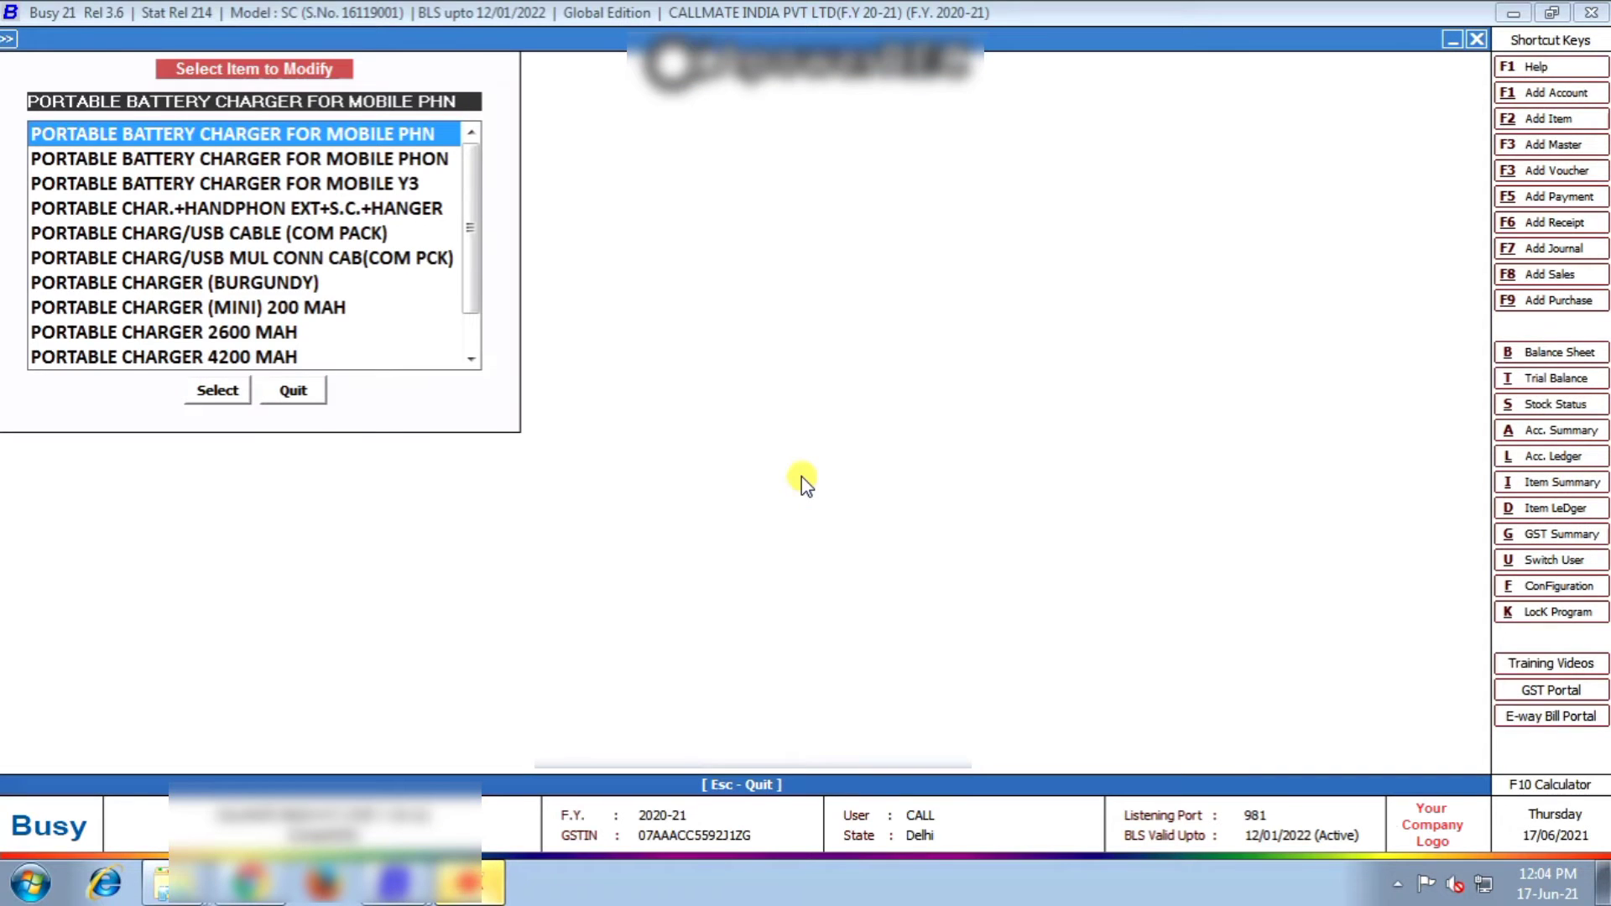
pyautogui.press('Escape')
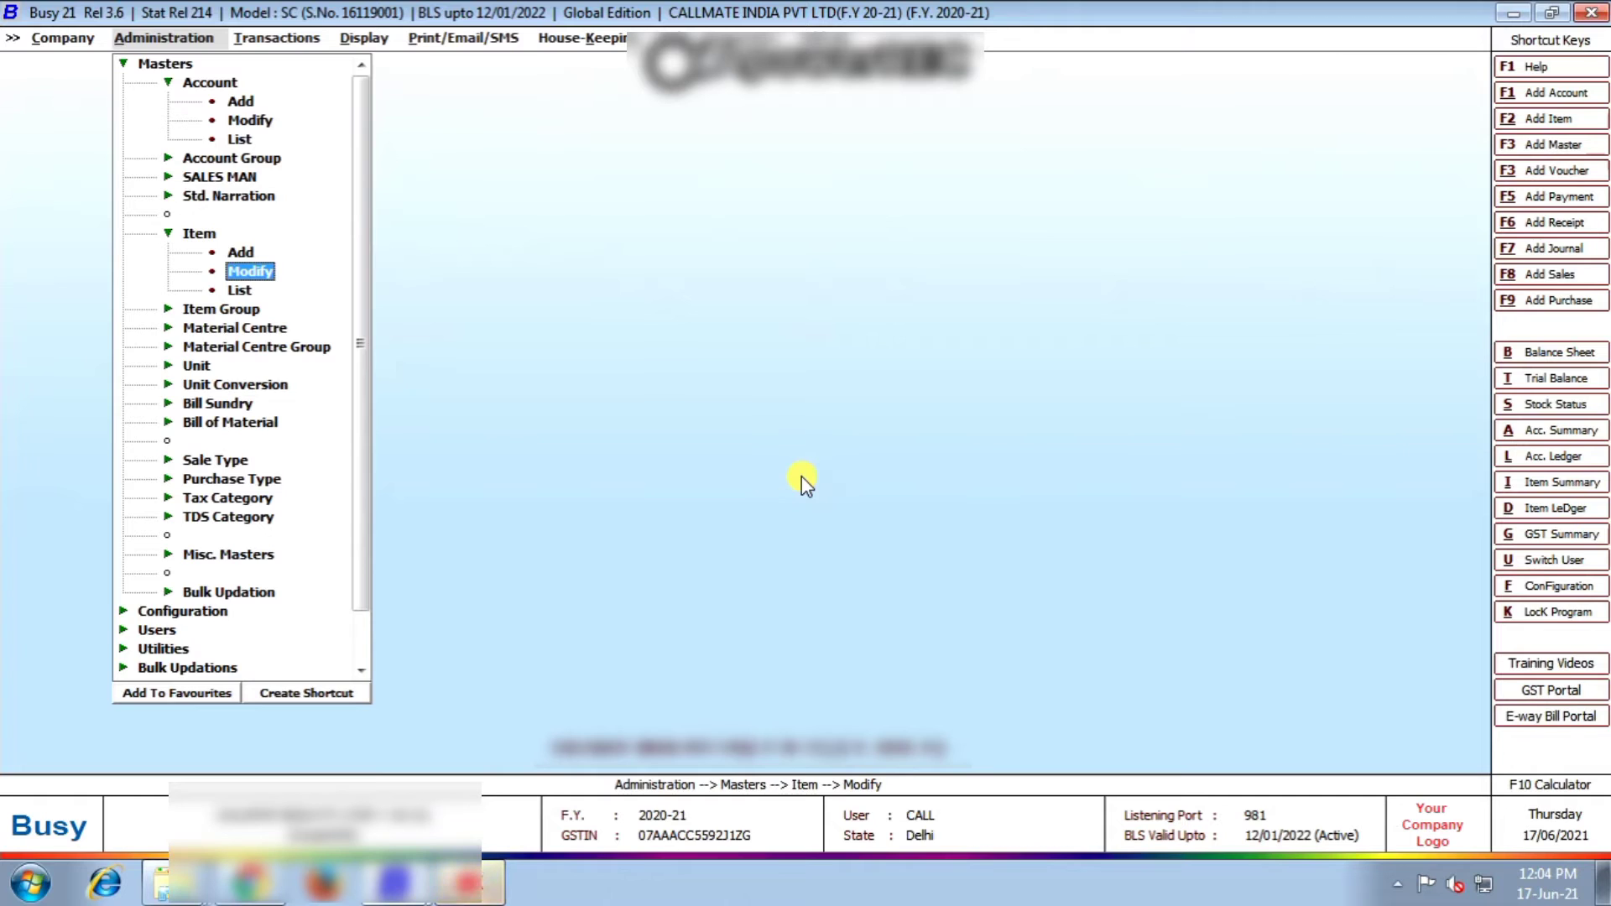
# Open the GST/VAT settings in the Features / Options configuration.
pyautogui.press('Right')
pyautogui.press('Escape')
pyautogui.press('Left')
pyautogui.press('Return')
pyautogui.press('Left')
pyautogui.press('Left')
pyautogui.press('Left')
pyautogui.press('Down')
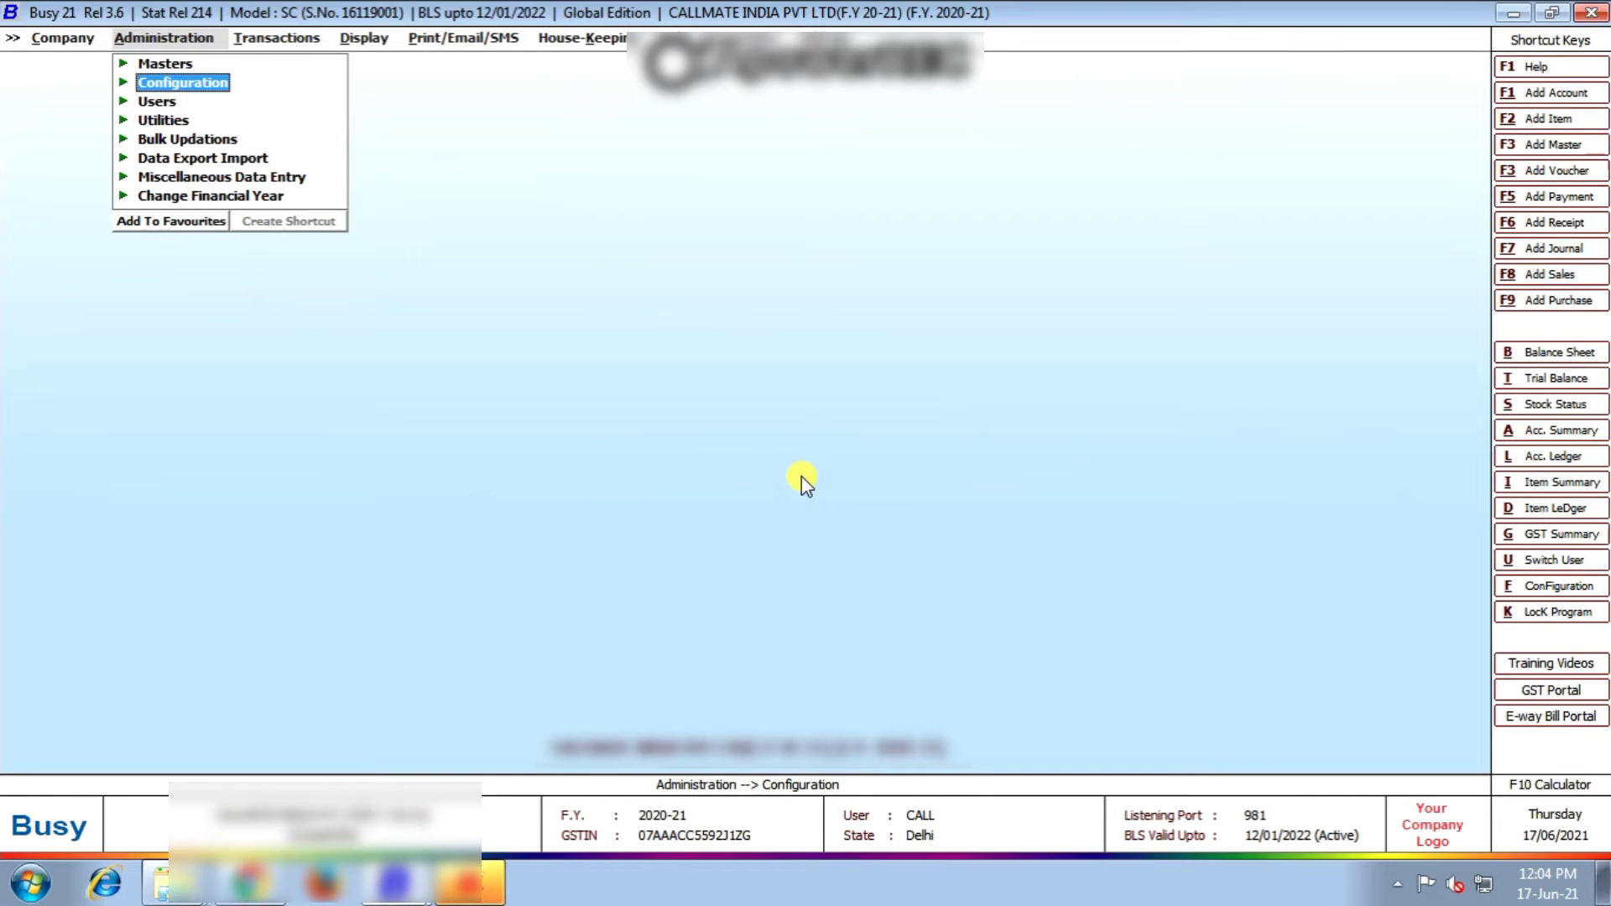
pyautogui.press('Return')
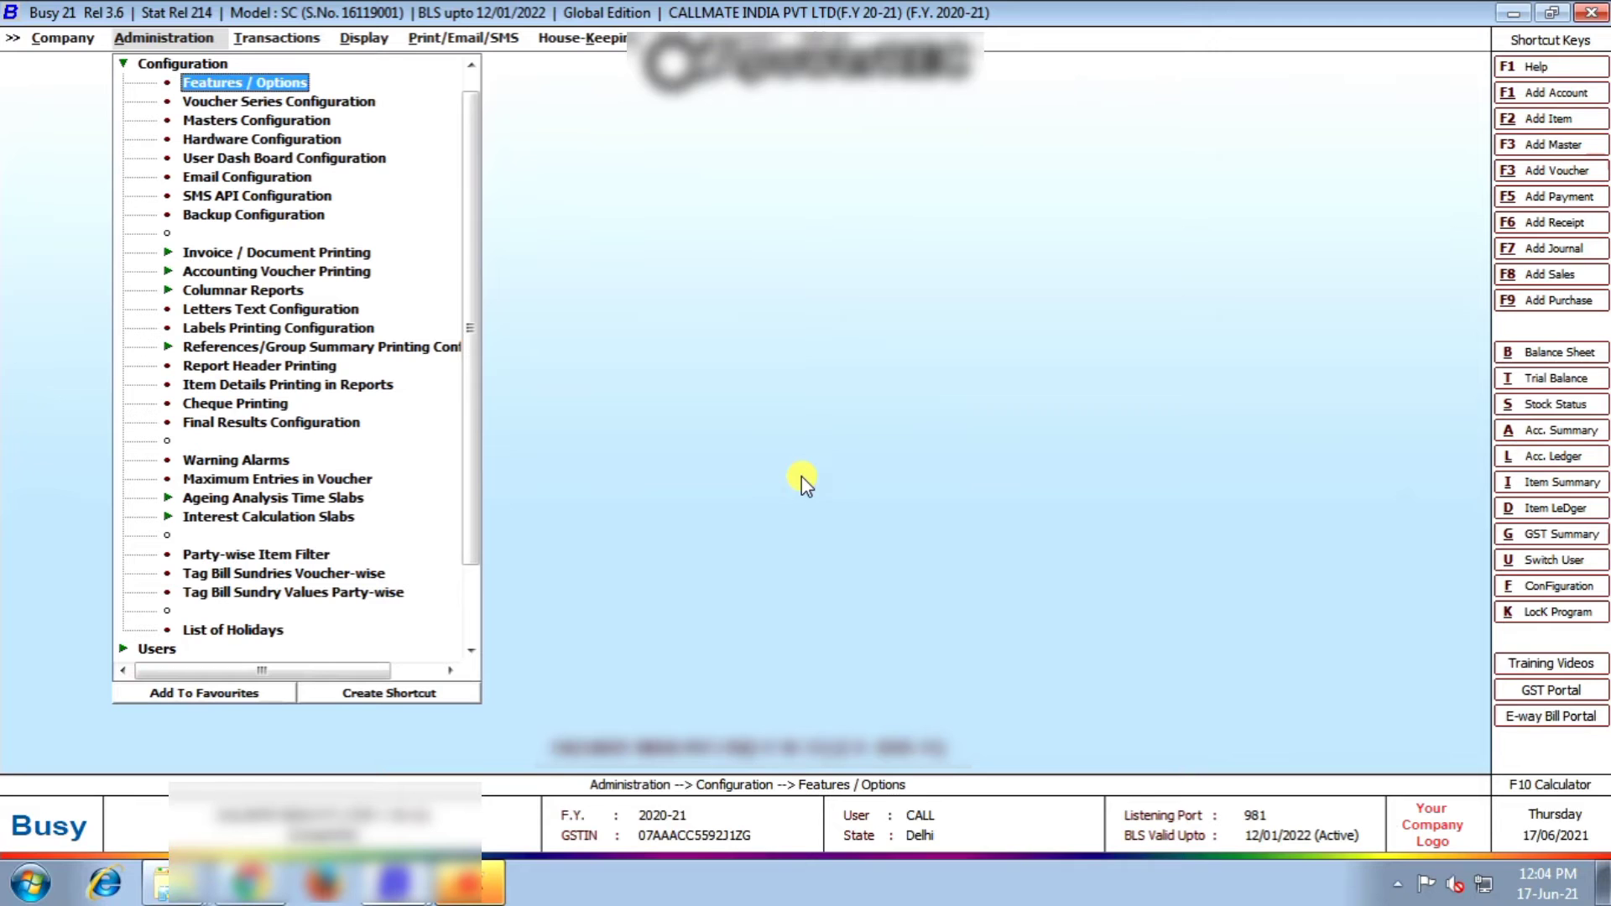
pyautogui.press('Return')
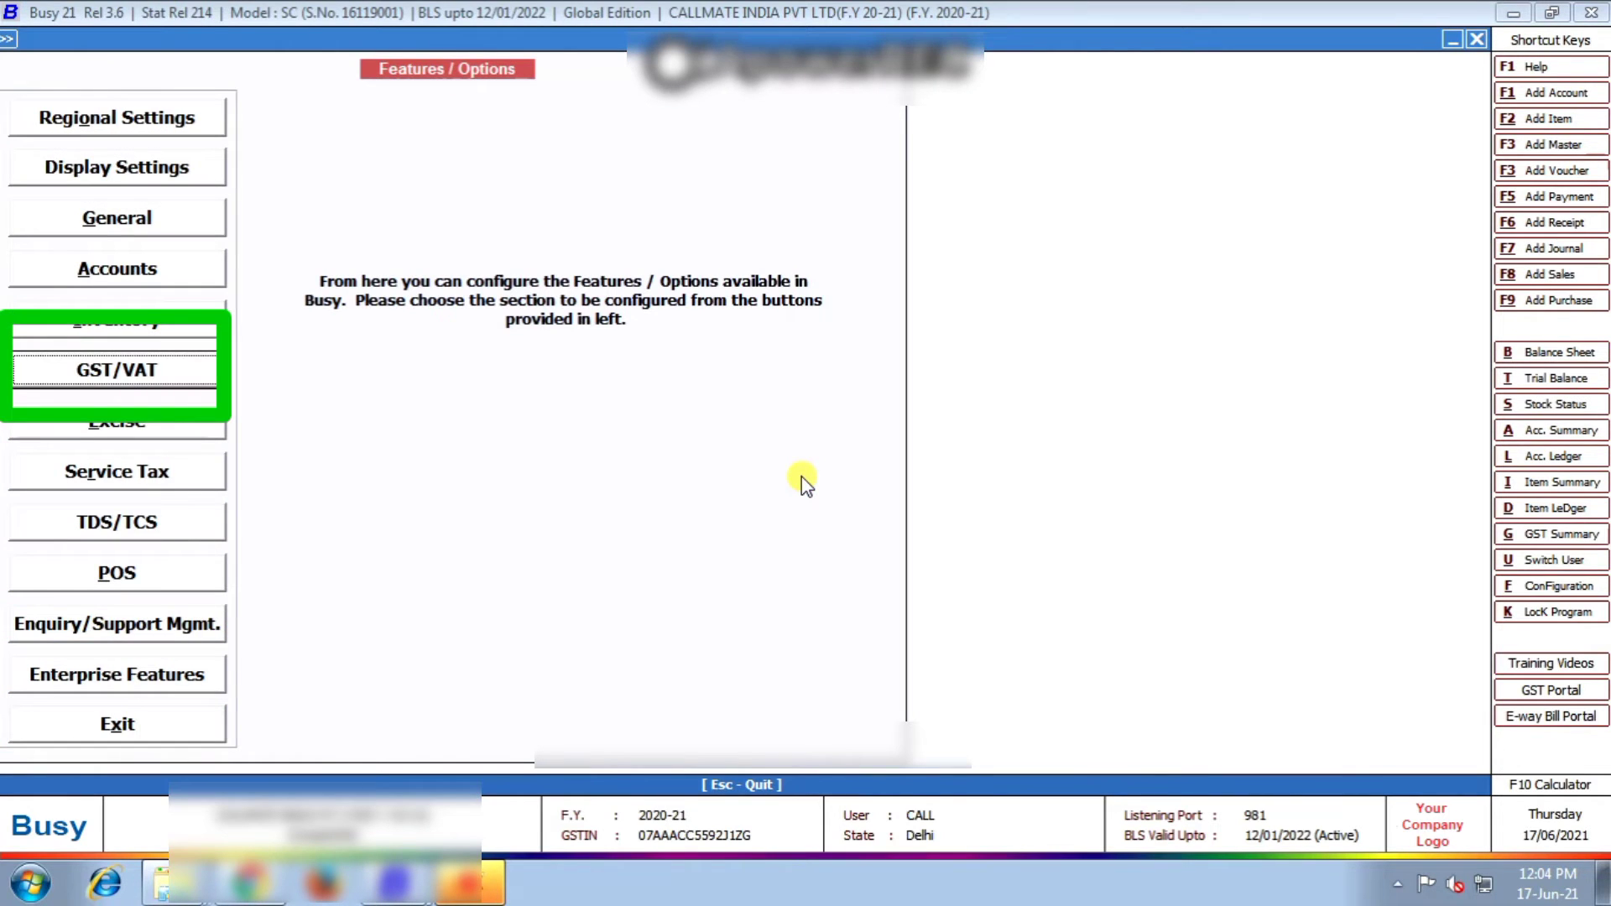
pyautogui.press('Return')
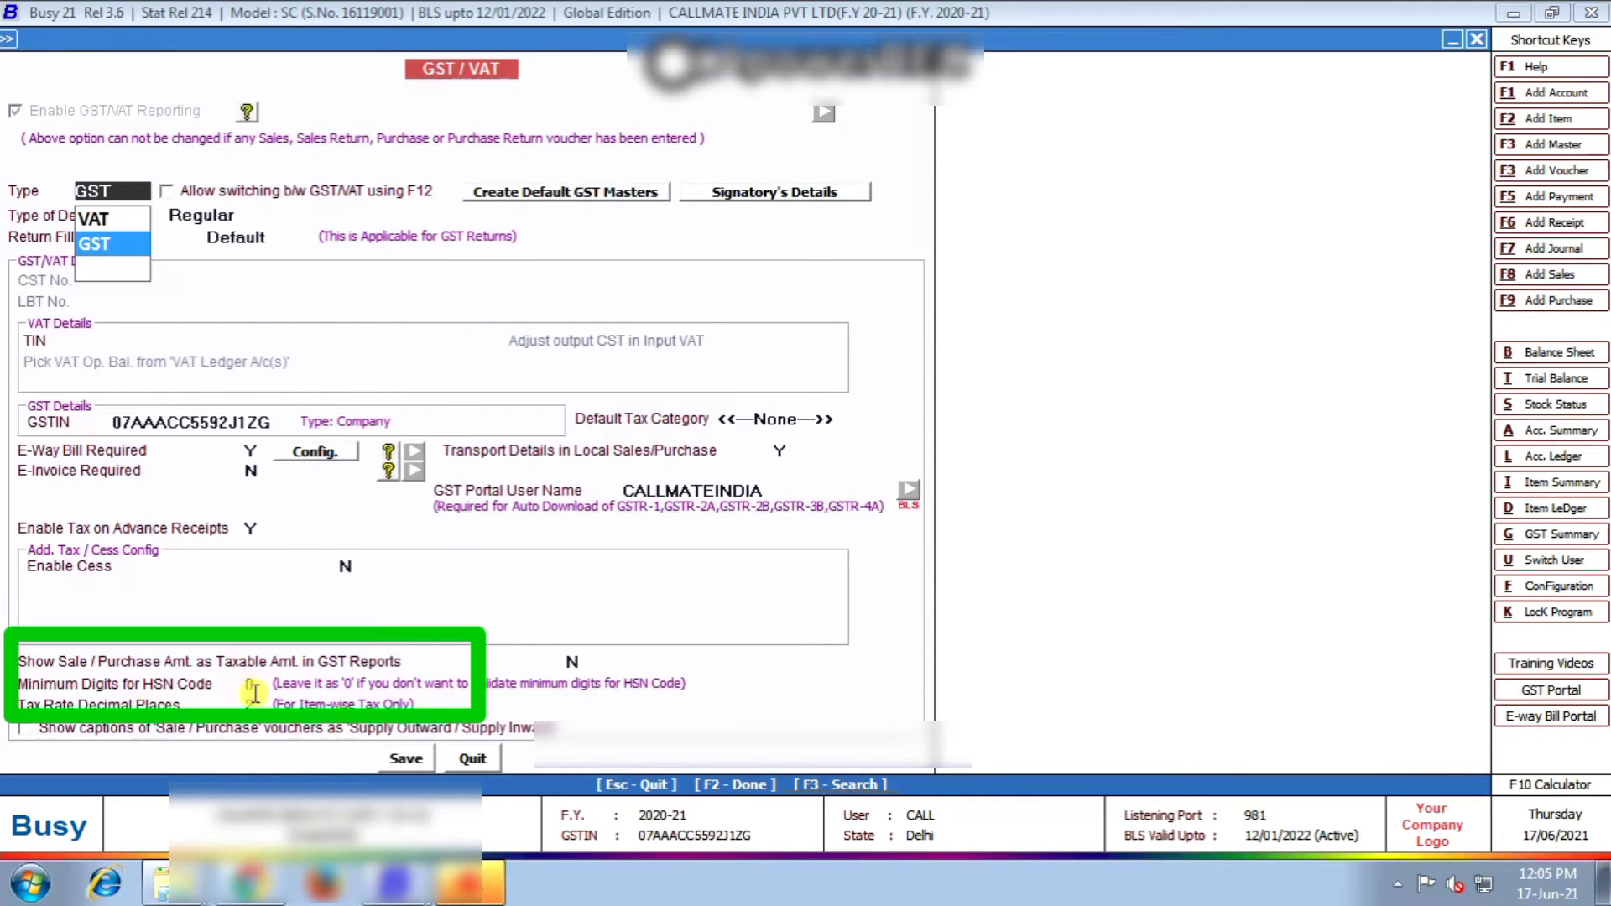
# Set the minimum digits for HSN code to 4, save the GST/VAT settings and leave Features / Options.
pyautogui.press('Return')
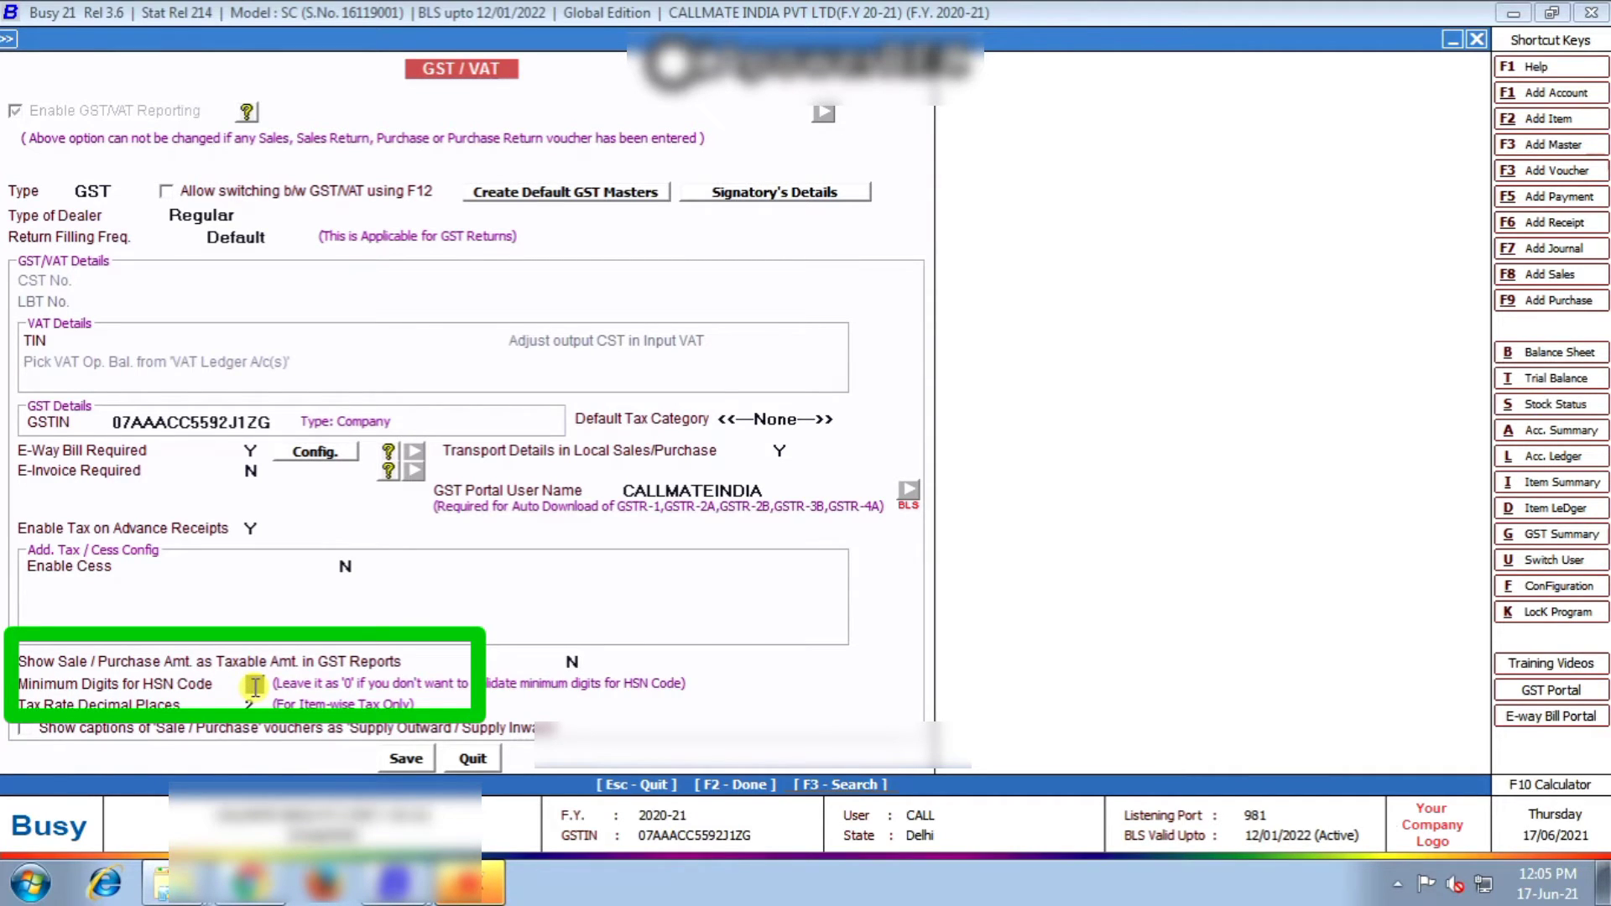
pyautogui.write('4')
pyautogui.press('Return')
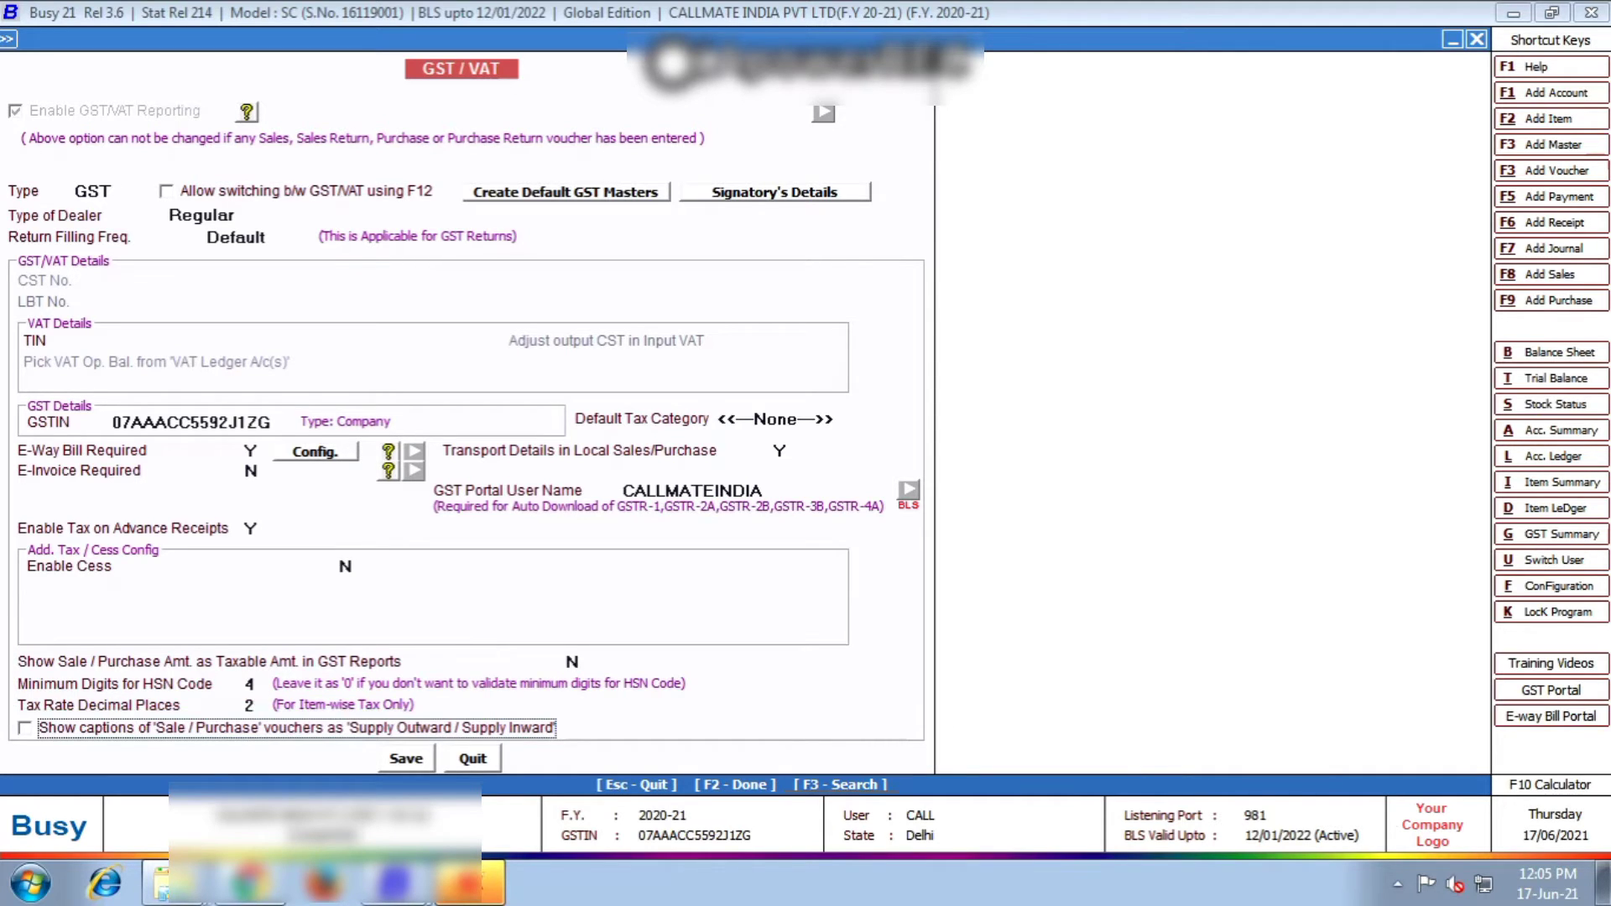
pyautogui.click(388, 760)
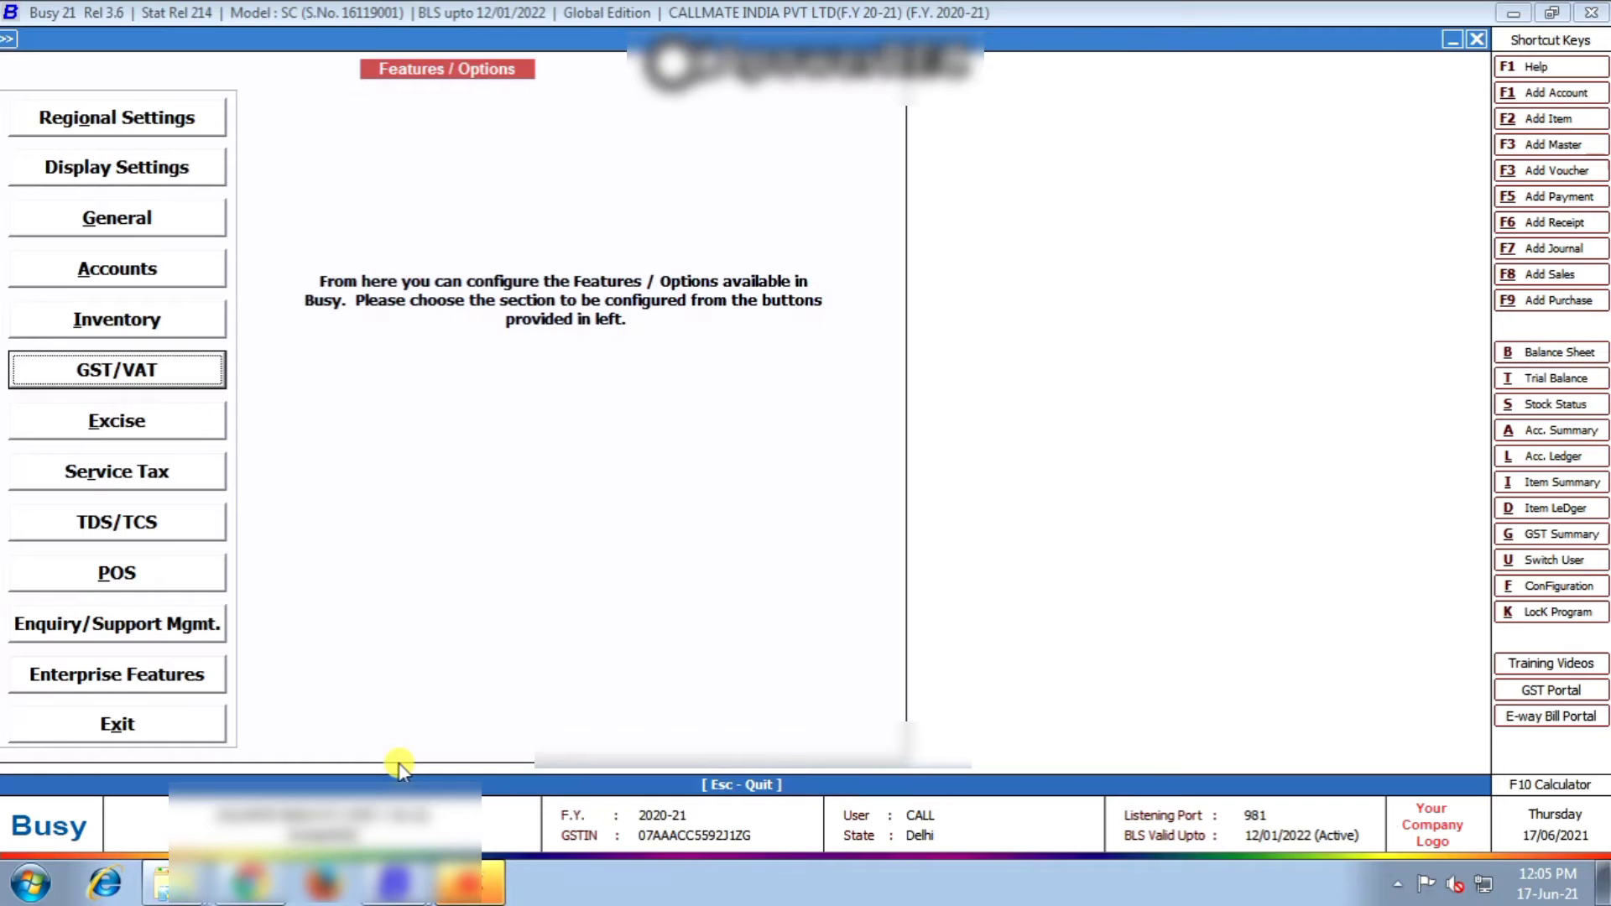
pyautogui.press('Escape')
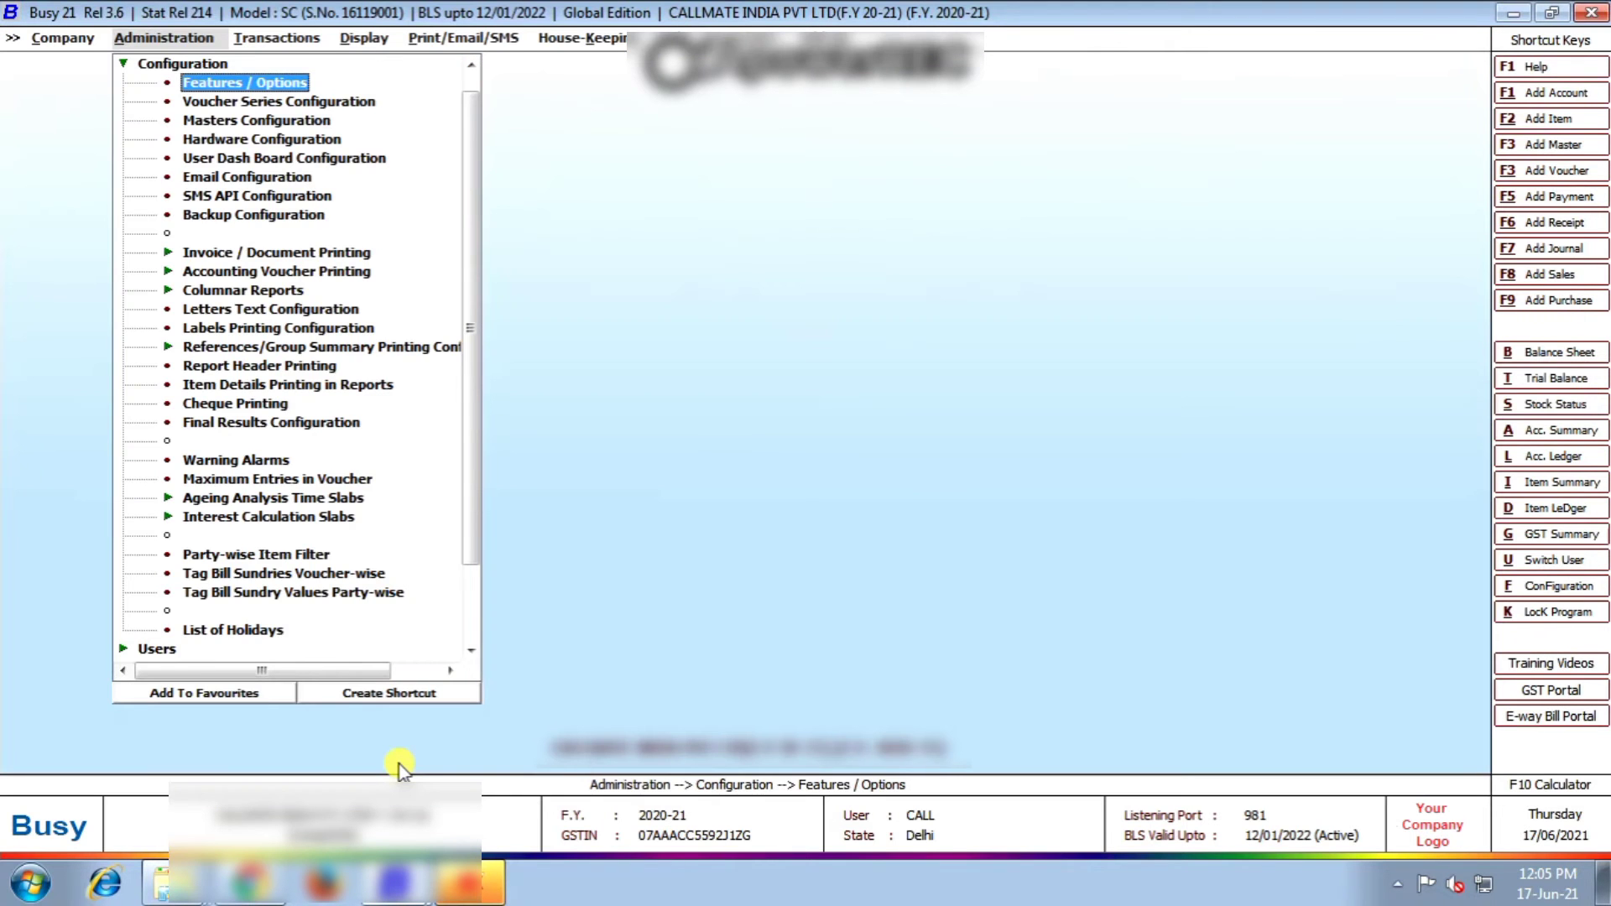
# Open a blank form for adding a new item master.
pyautogui.press('Escape')
pyautogui.press('Up')
pyautogui.press('Return')
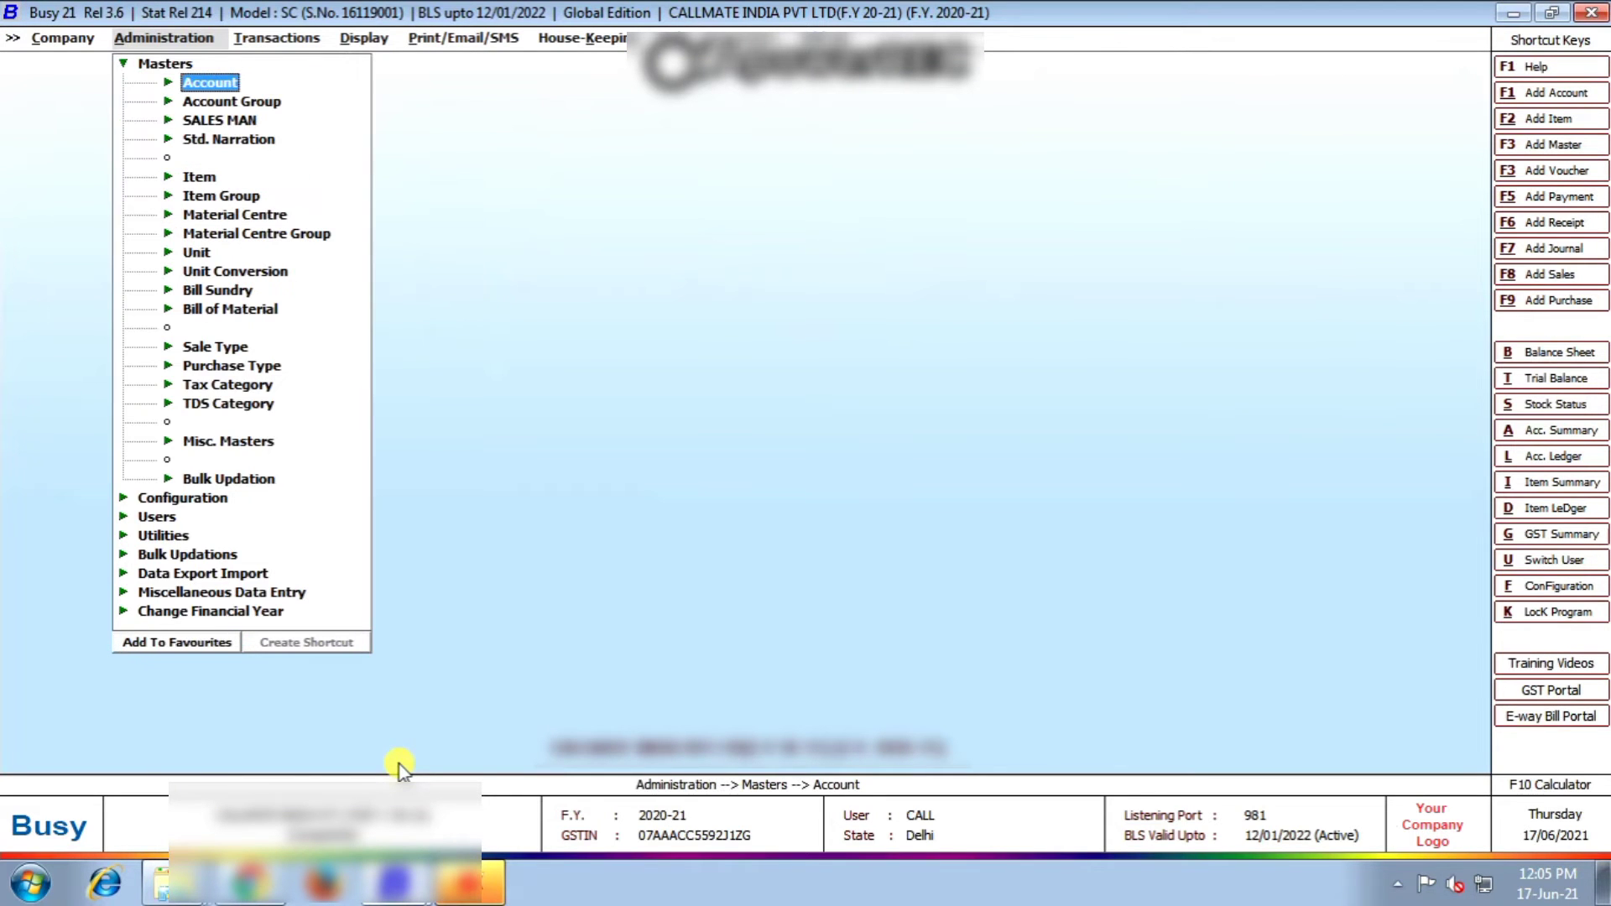
pyautogui.press('Down')
pyautogui.press('Down')
pyautogui.press('Down')
pyautogui.press('Down')
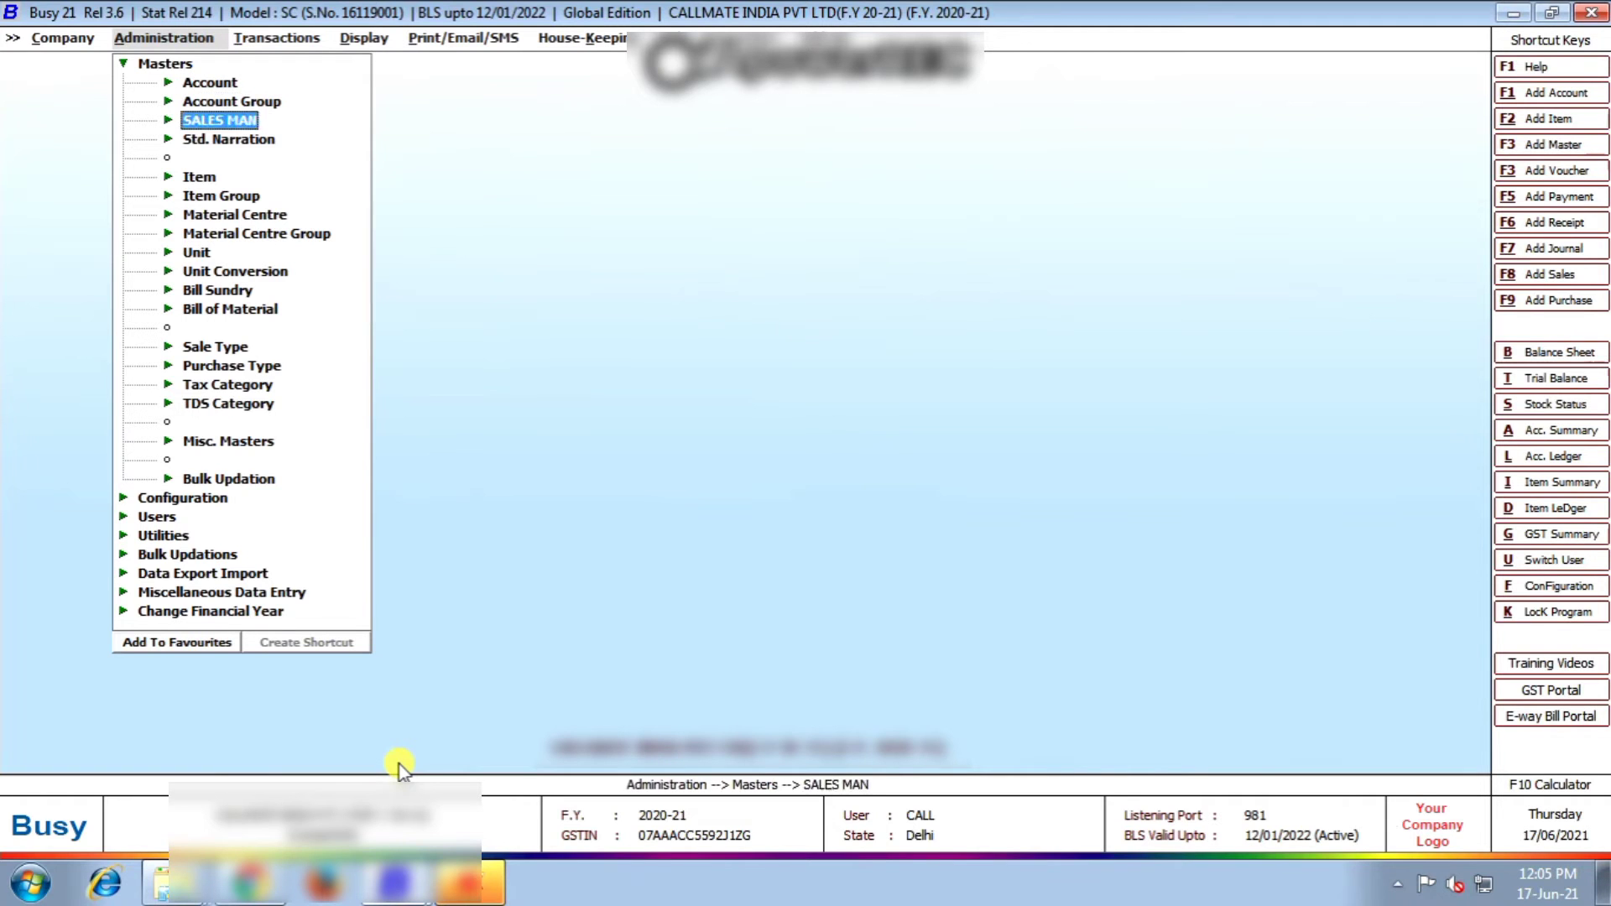
pyautogui.press('Return')
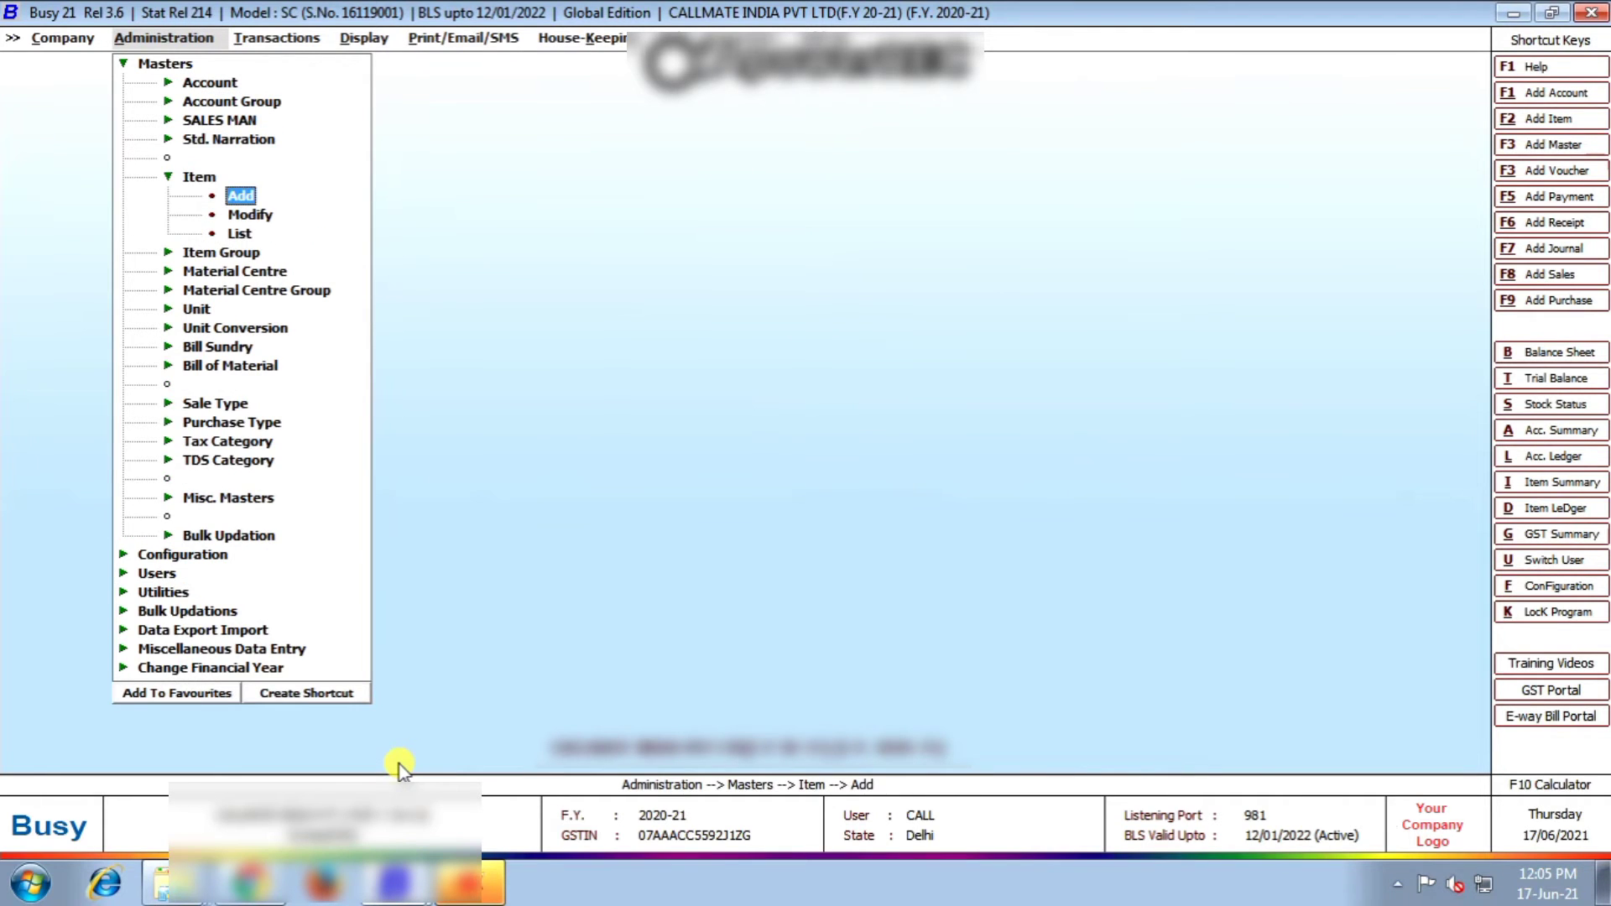
pyautogui.press('Return')
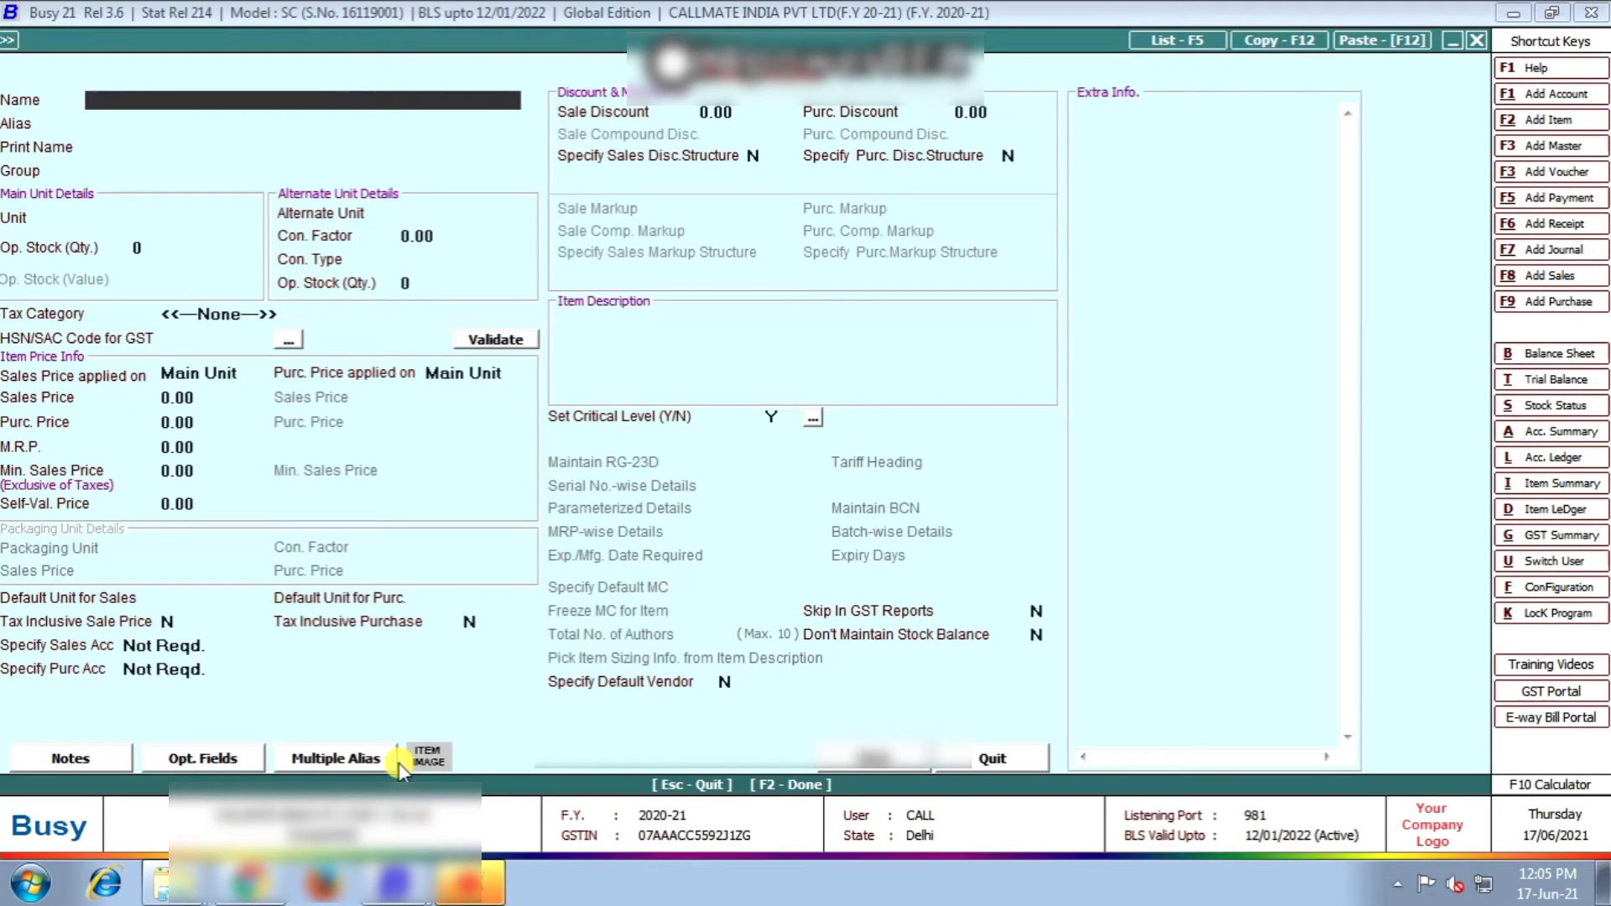
# Name the new item Product, keep the same print name and assign it to the BACK COVER group.
pyautogui.write('product')
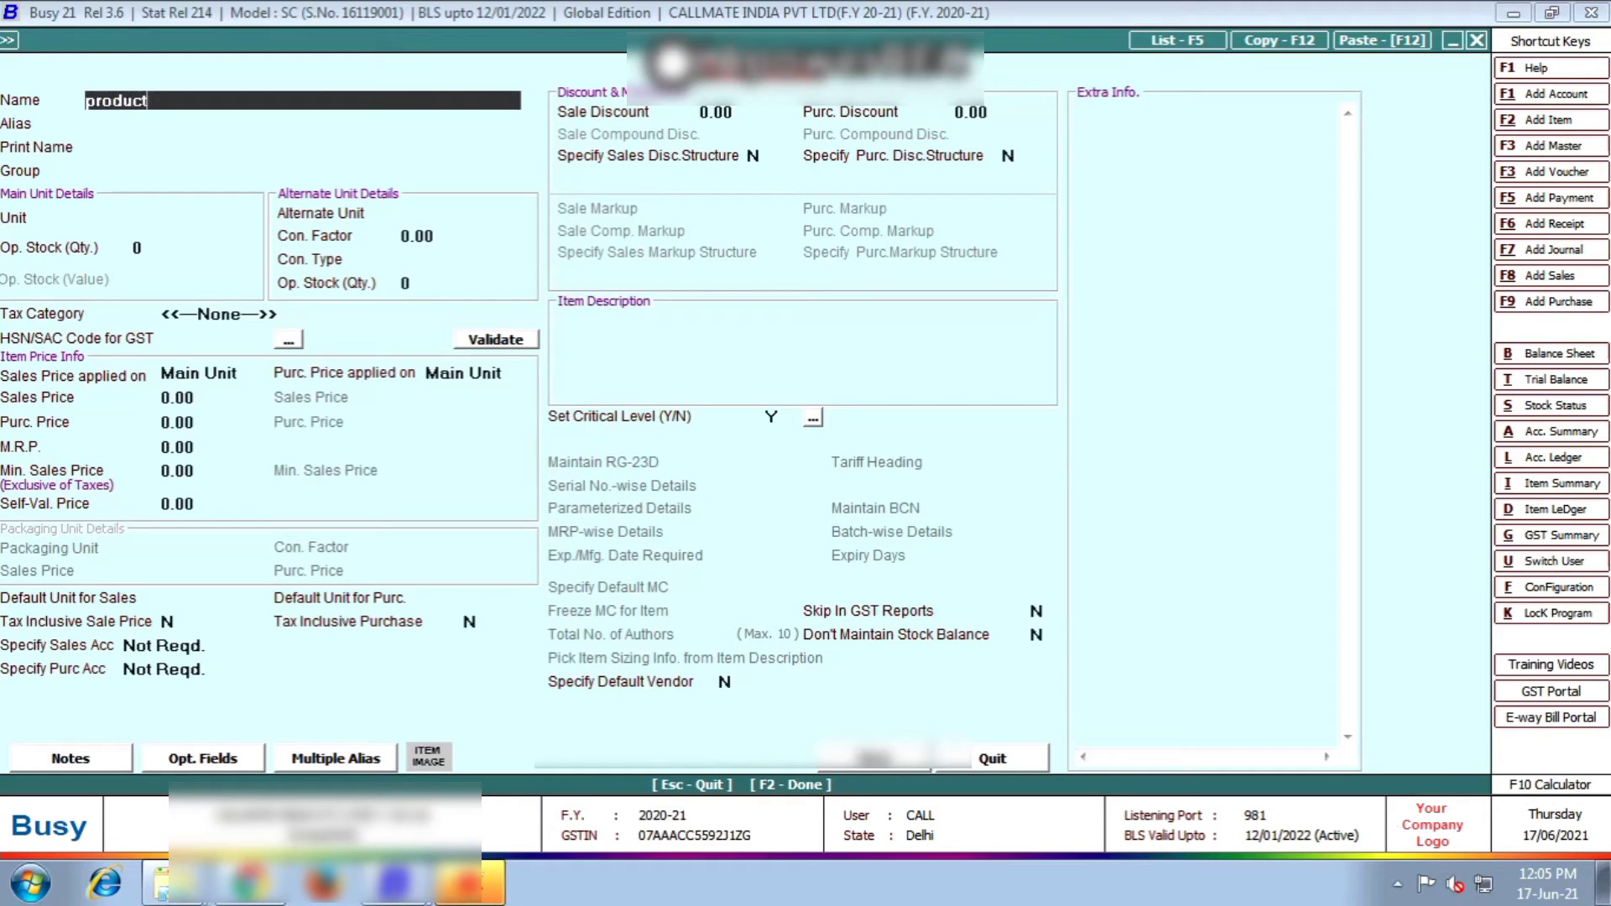
pyautogui.press('Return')
pyautogui.press('Return')
pyautogui.press('Return')
pyautogui.press('Return')
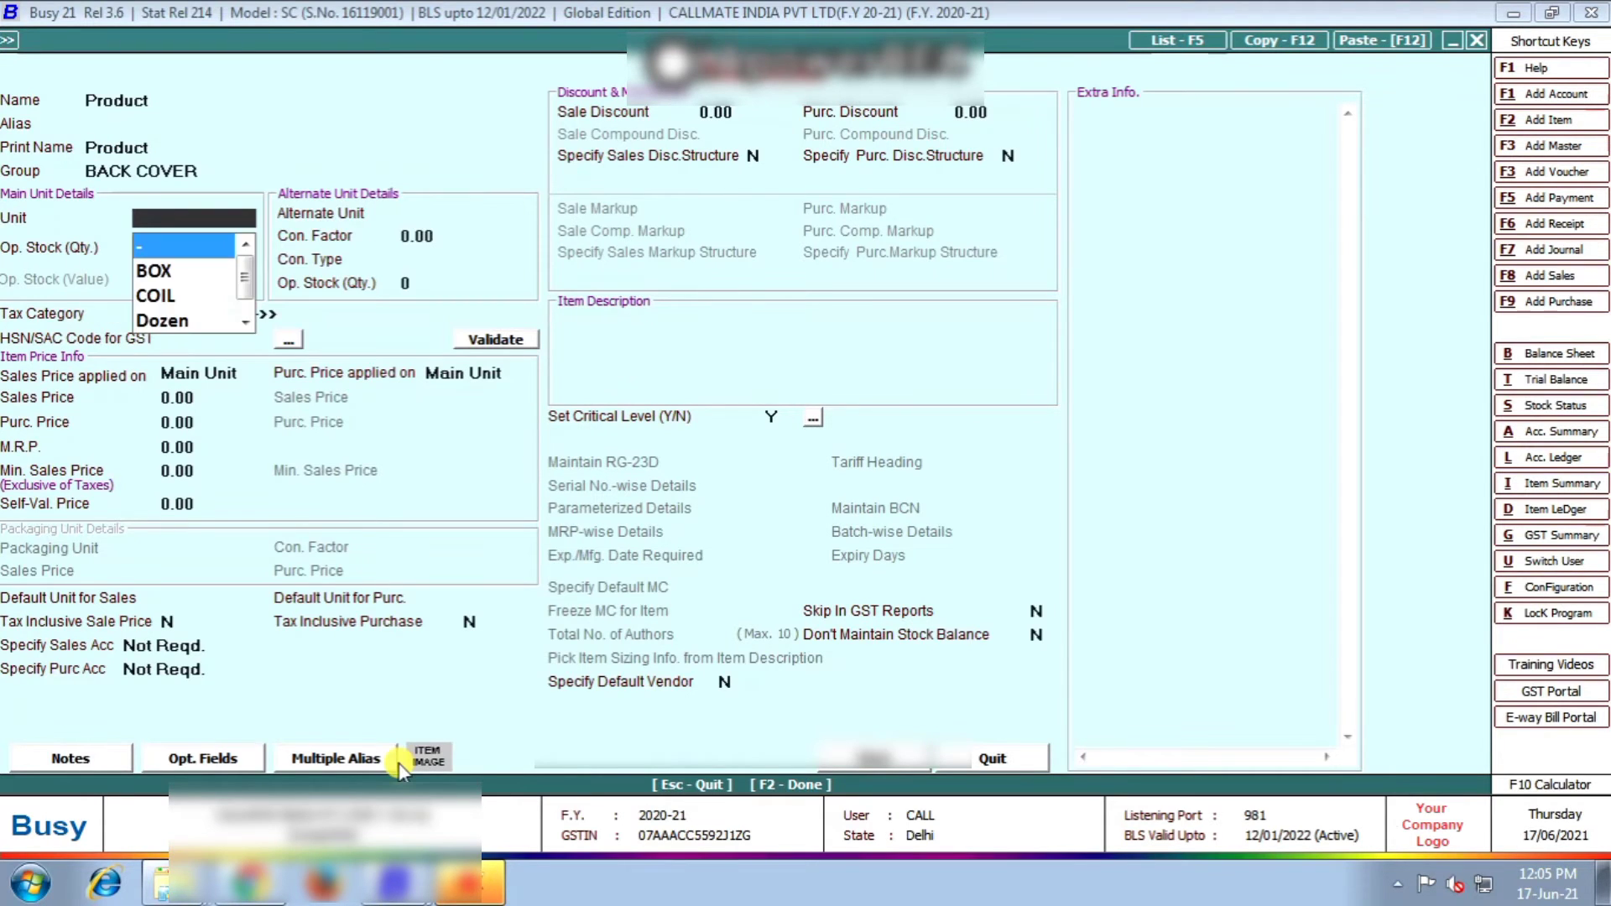
# Set the new item's unit to "-", its tax category to 12% and its HSN/SAC code to 201.
pyautogui.press('Return')
pyautogui.press('Return')
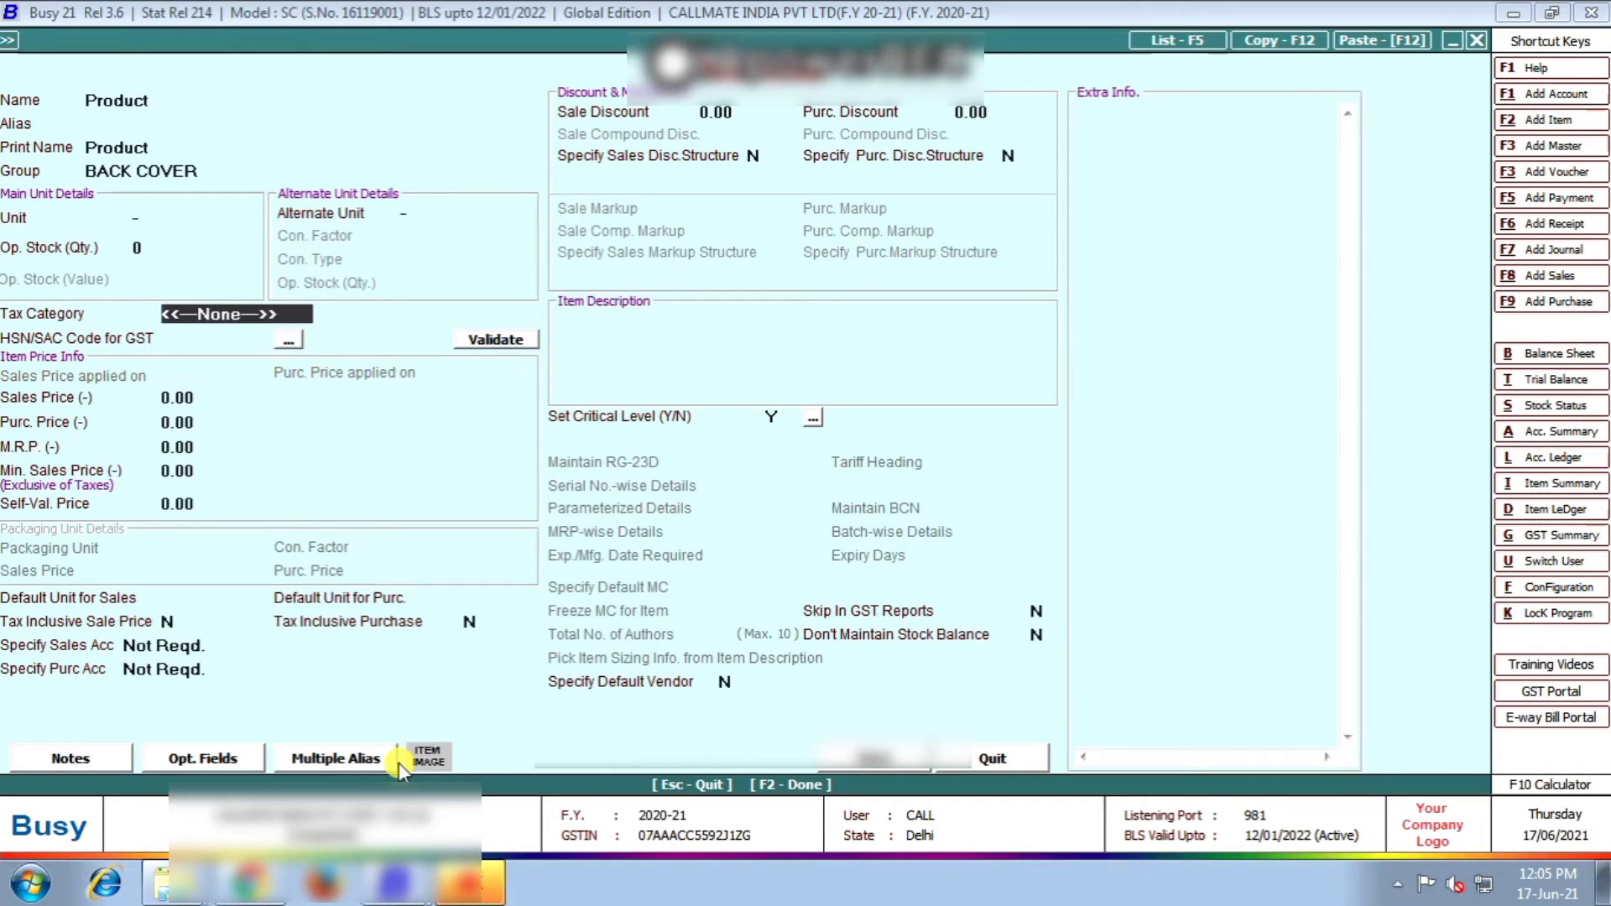
pyautogui.write('12')
pyautogui.press('Return')
pyautogui.write('20')
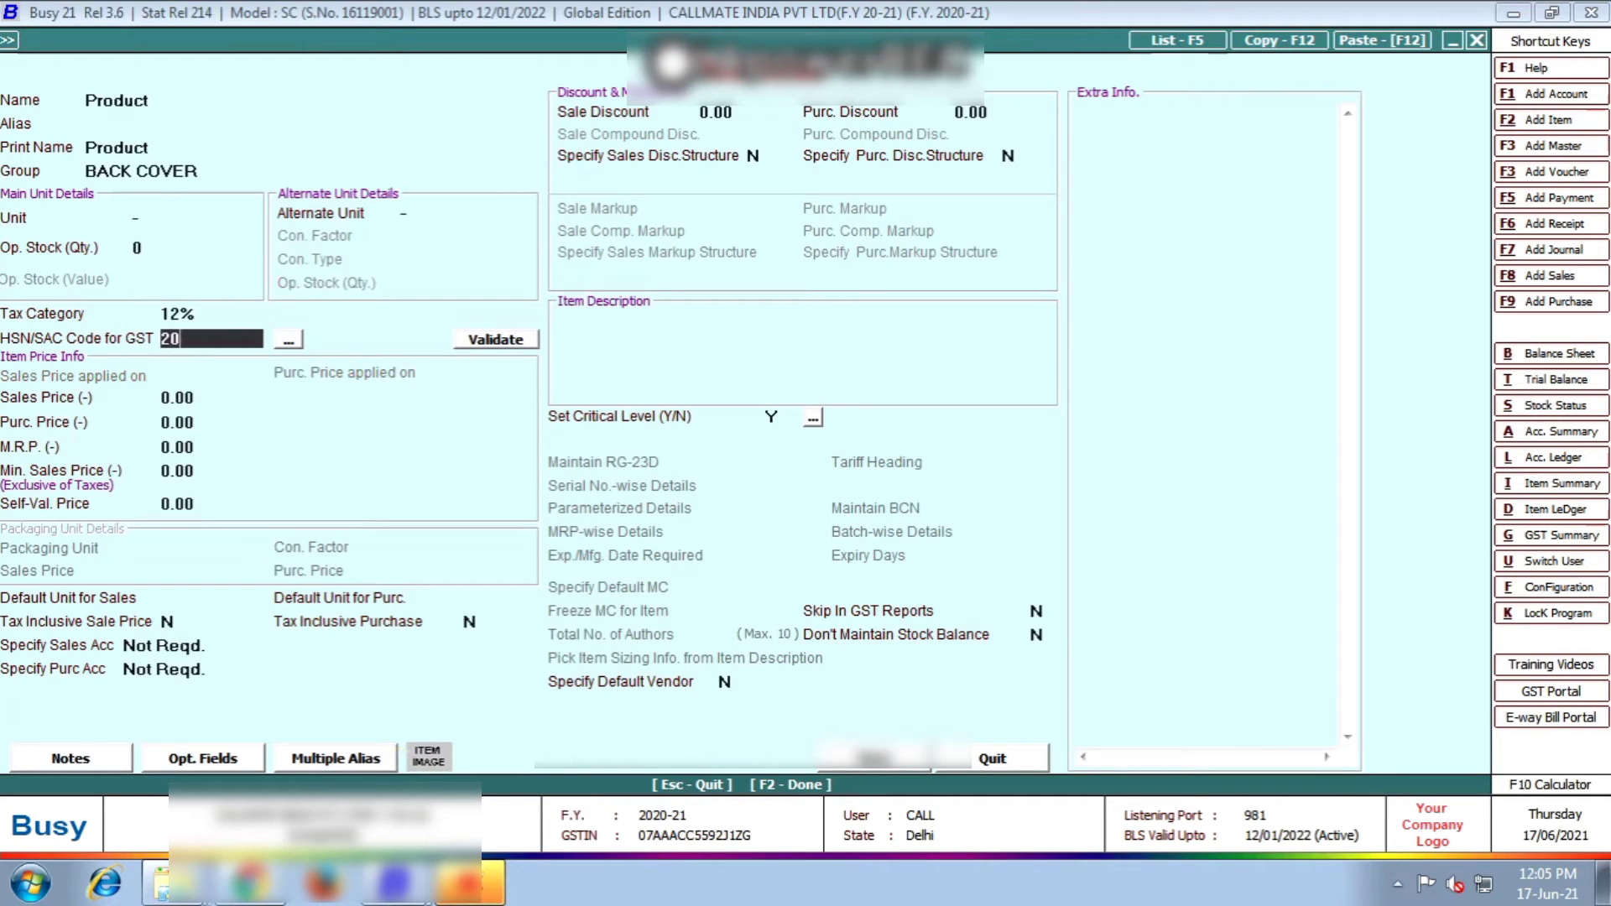
pyautogui.write('1')
pyautogui.press('Return')
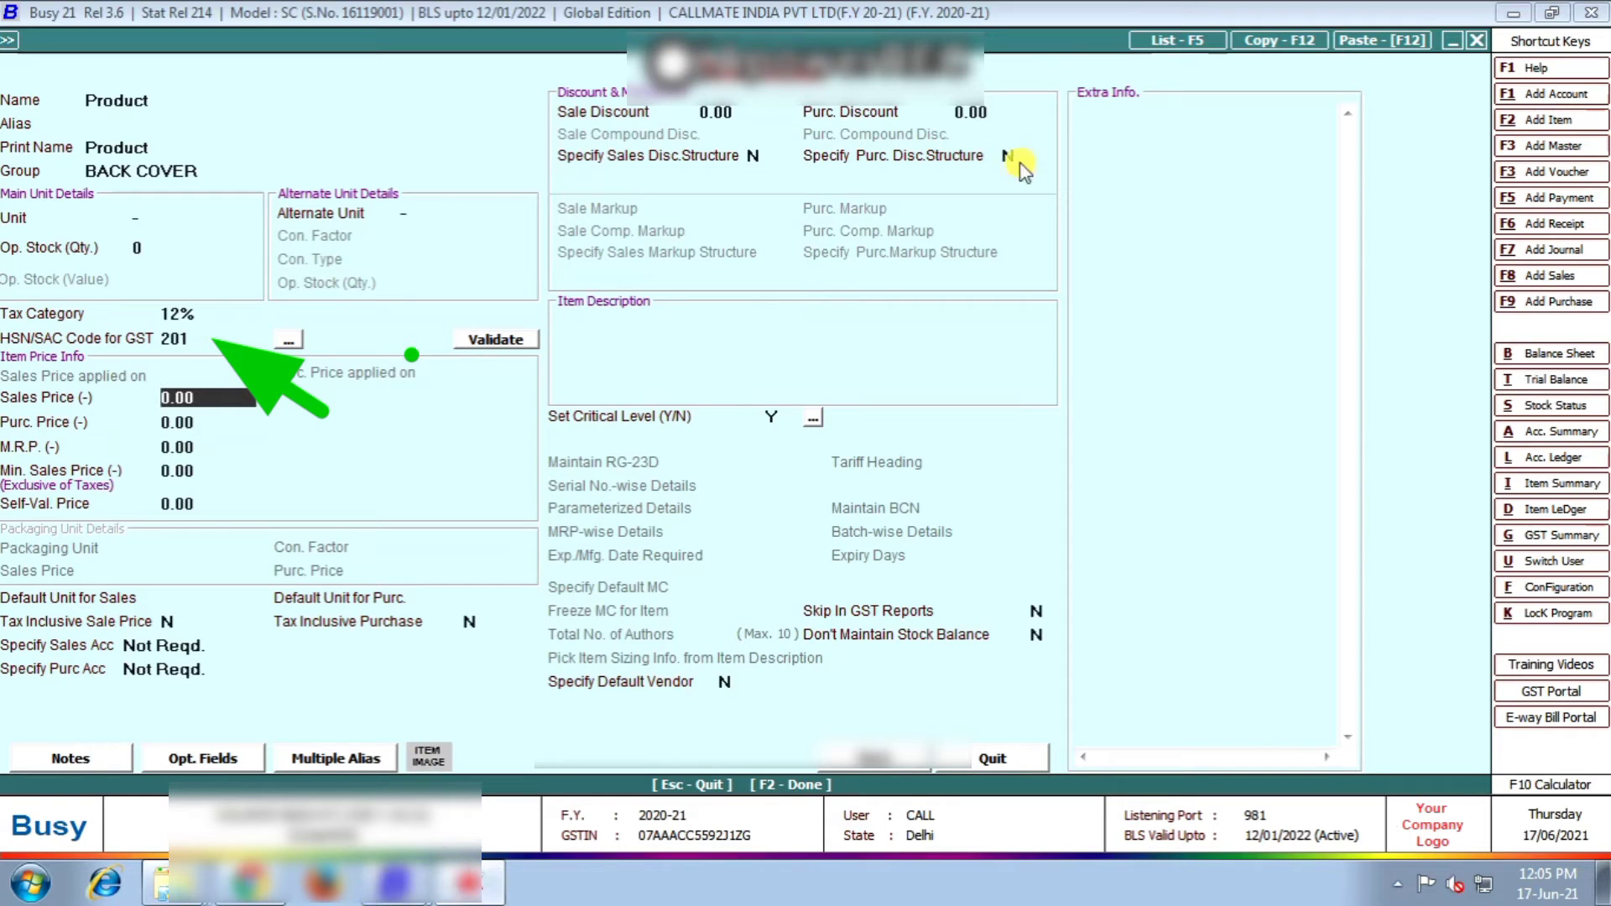
# Try to keep the three-digit HSN code 201, decline to continue with it and discard the new item without saving.
pyautogui.click(190, 342)
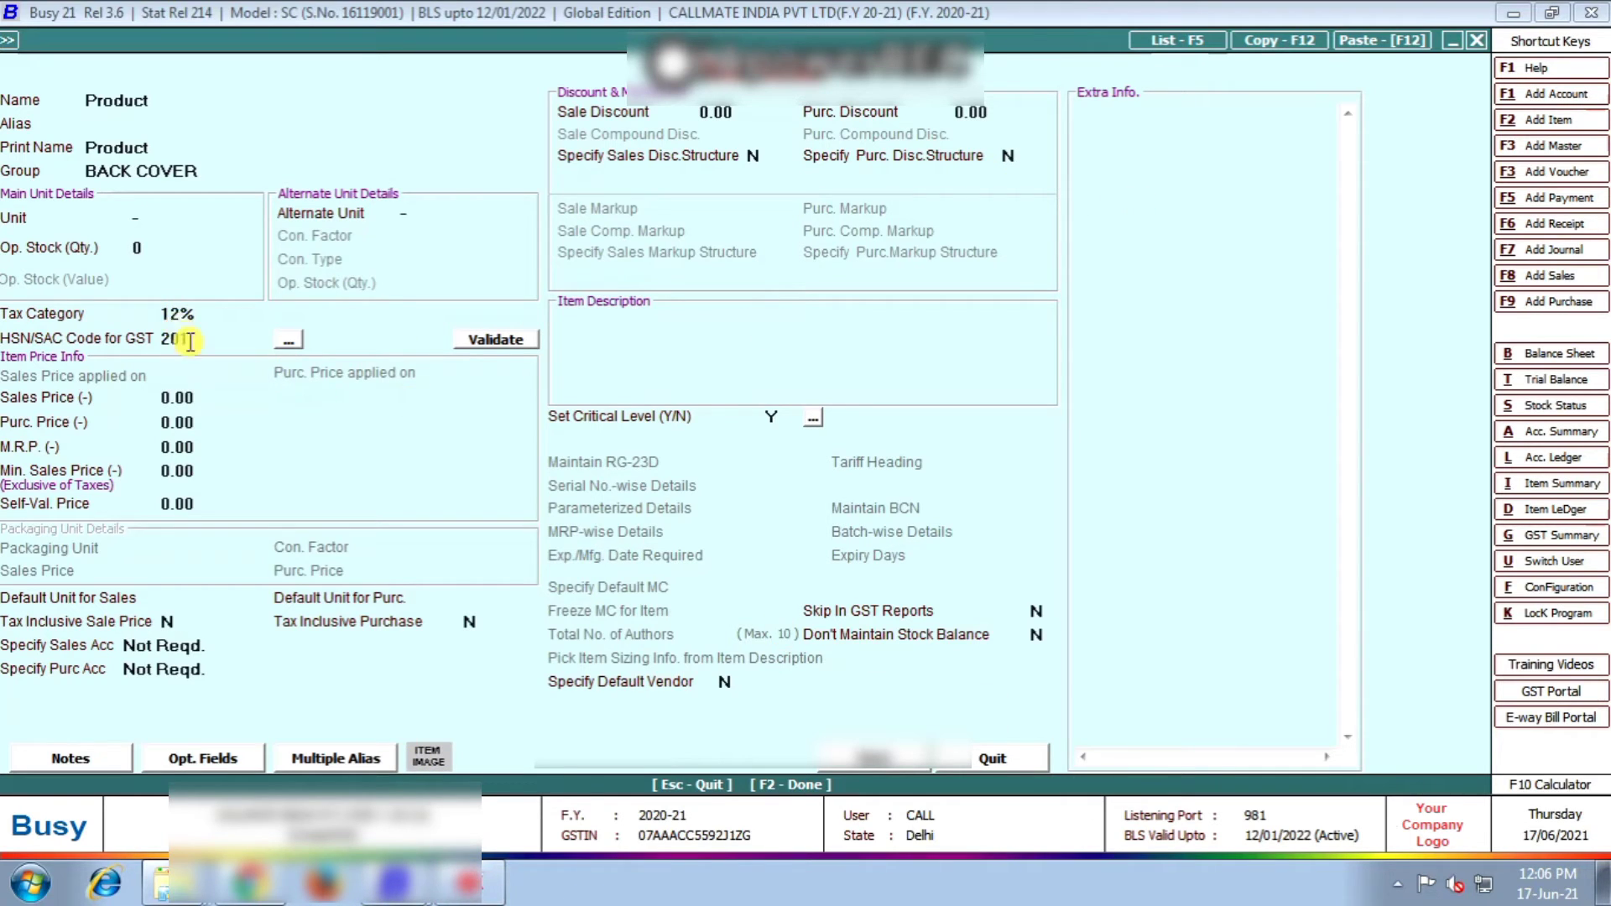
pyautogui.write('1')
pyautogui.press('Return')
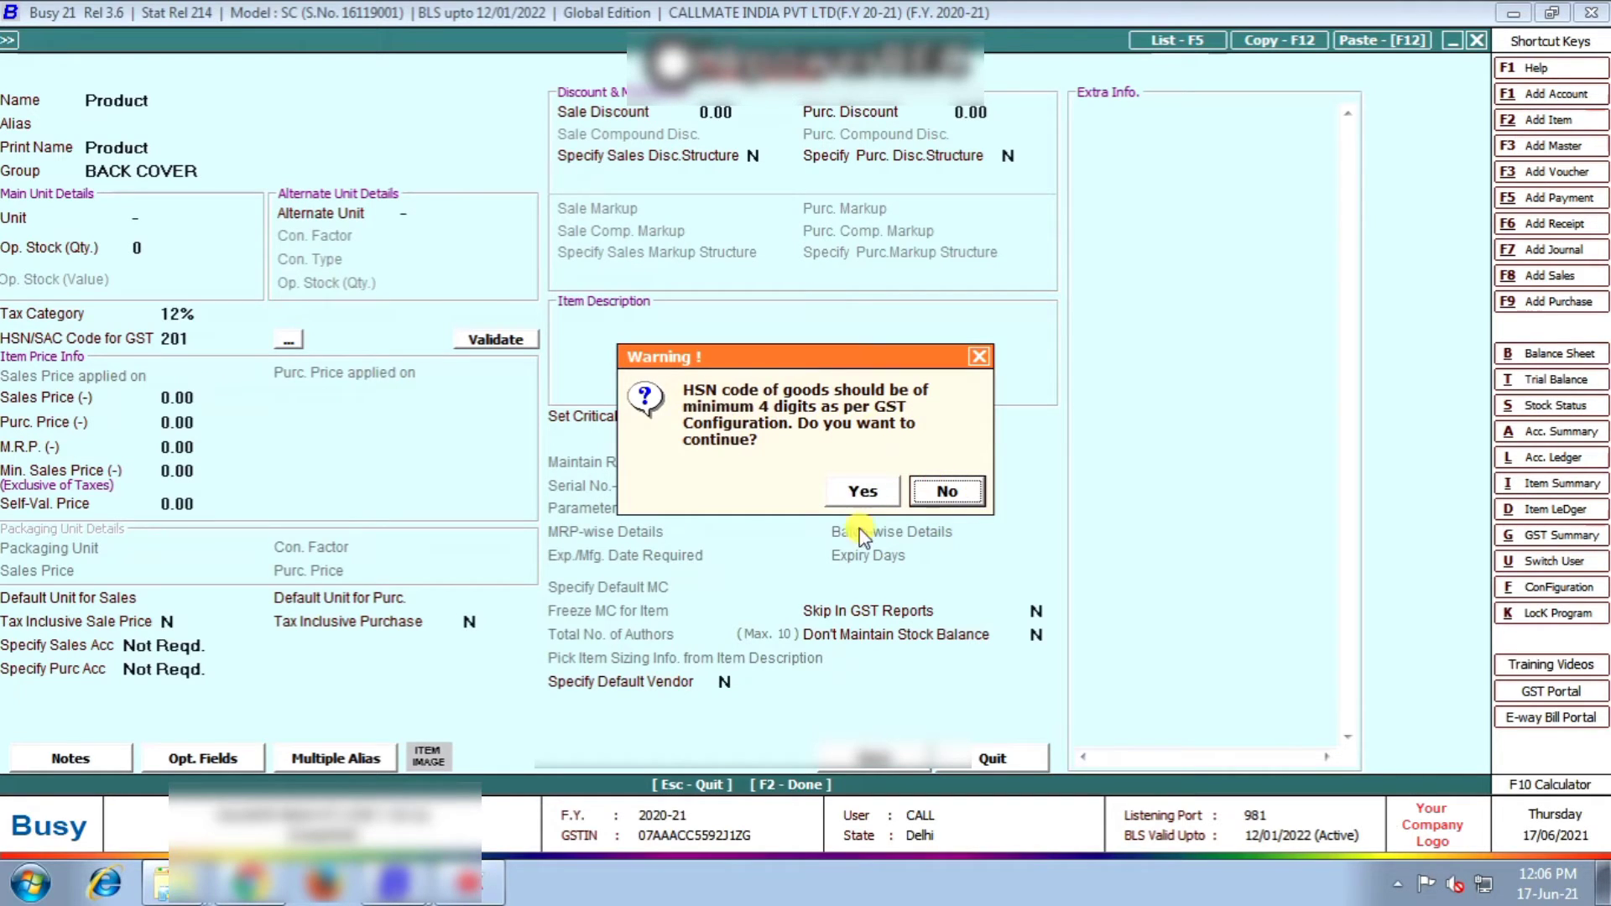
pyautogui.press('Return')
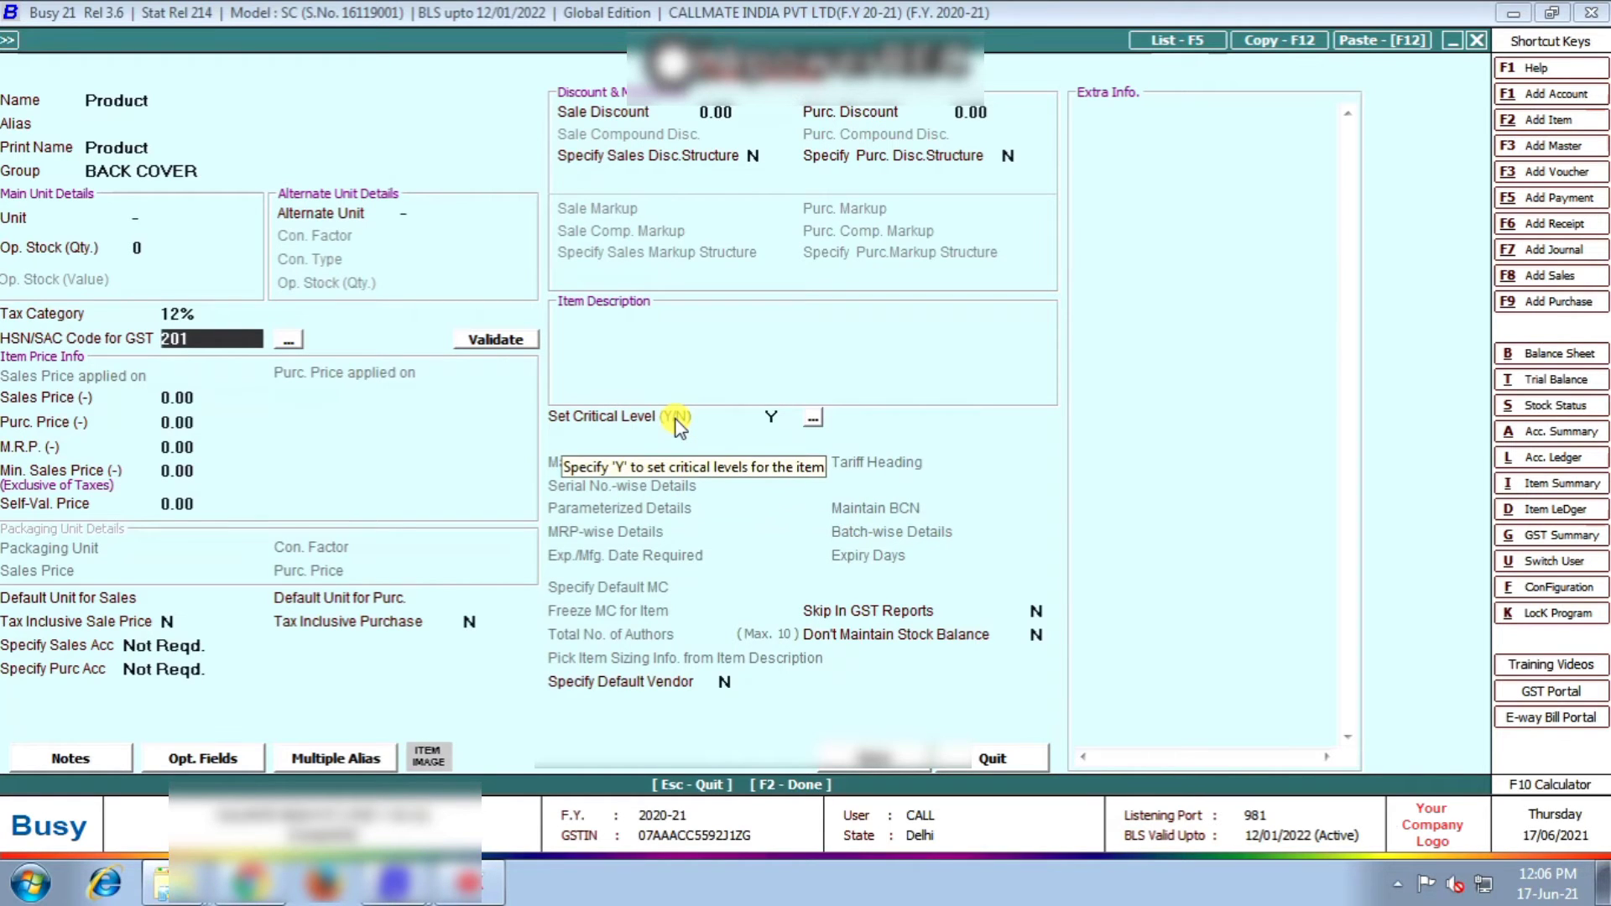
pyautogui.press('Escape')
pyautogui.press('y')
pyautogui.press('Escape')
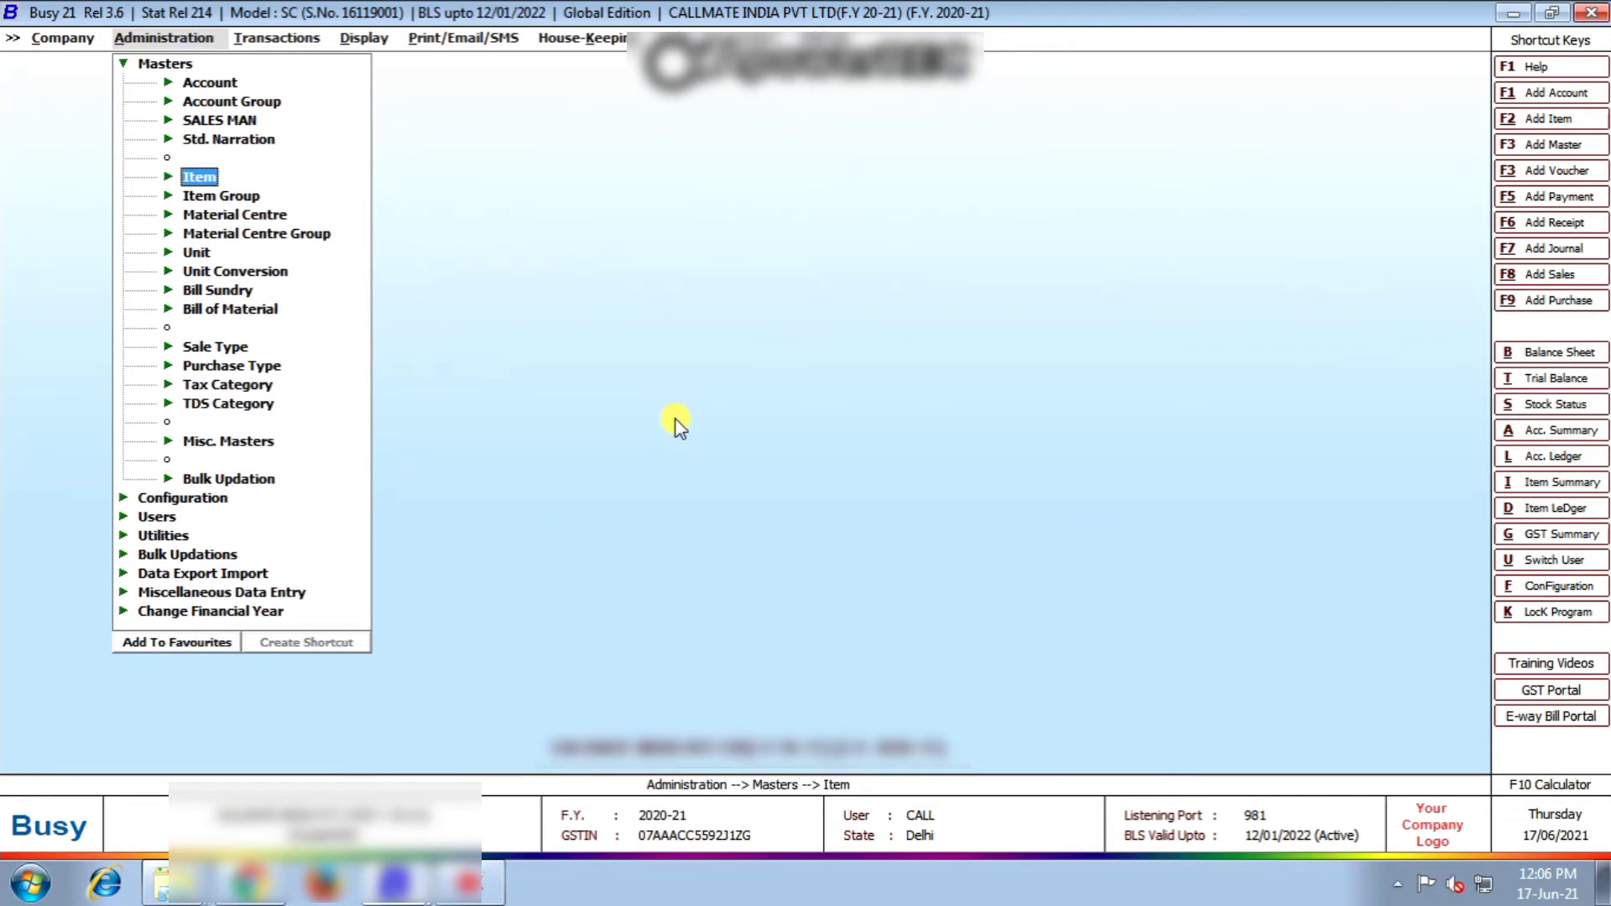
# Open the Warning Alarms configuration, examine the action options for a blank HSN in the item master, and close it.
pyautogui.press('Escape')
pyautogui.press('Down')
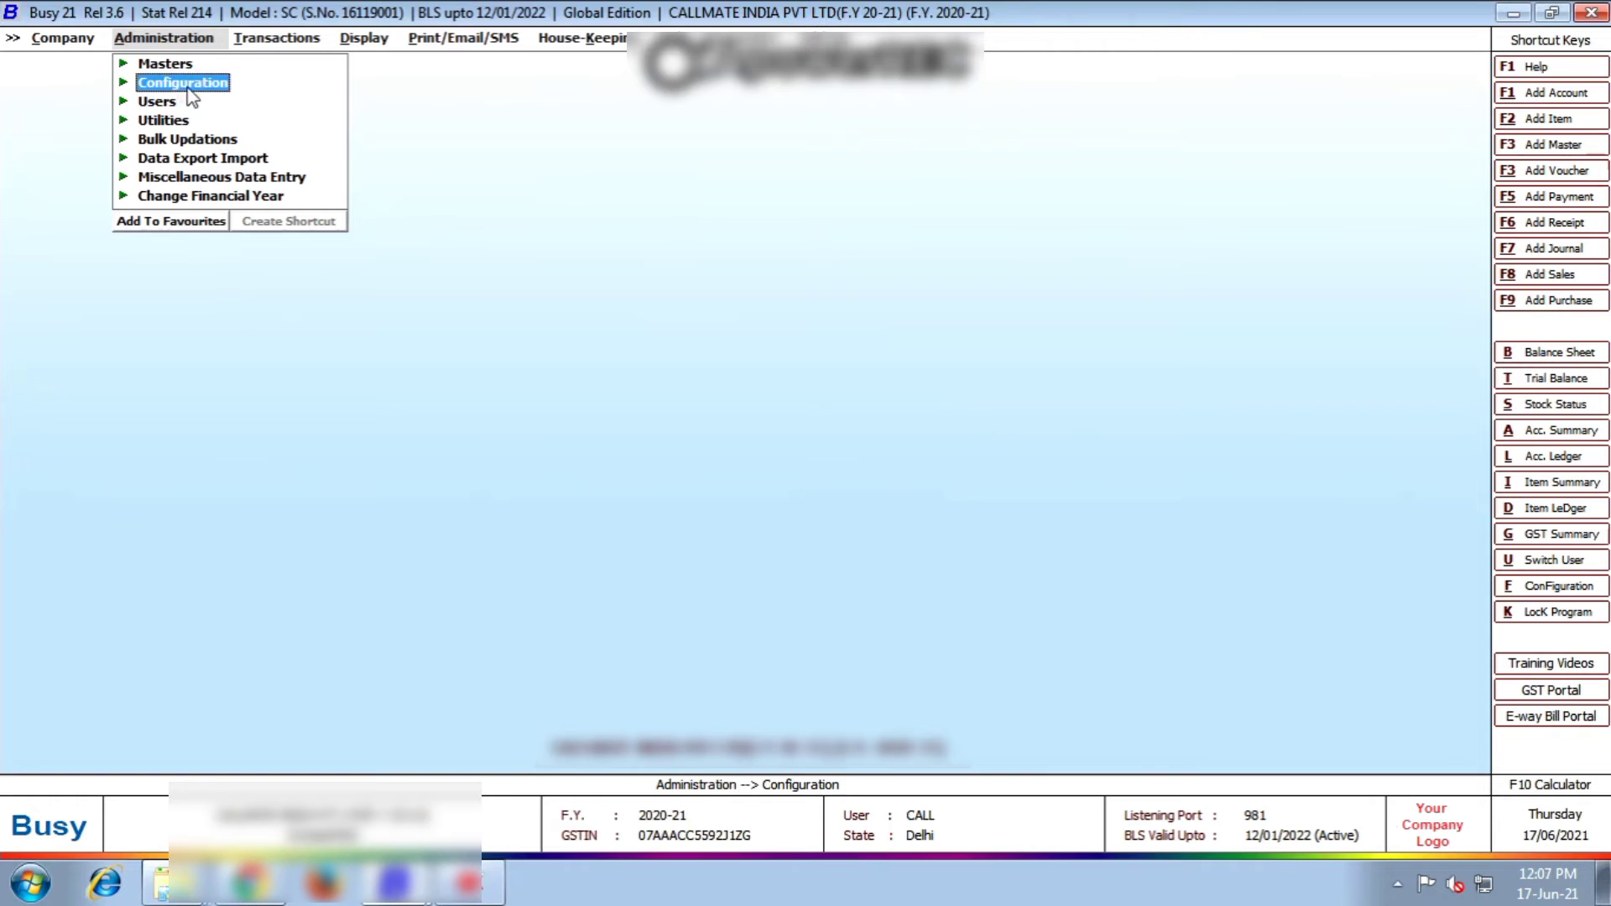
pyautogui.click(184, 84)
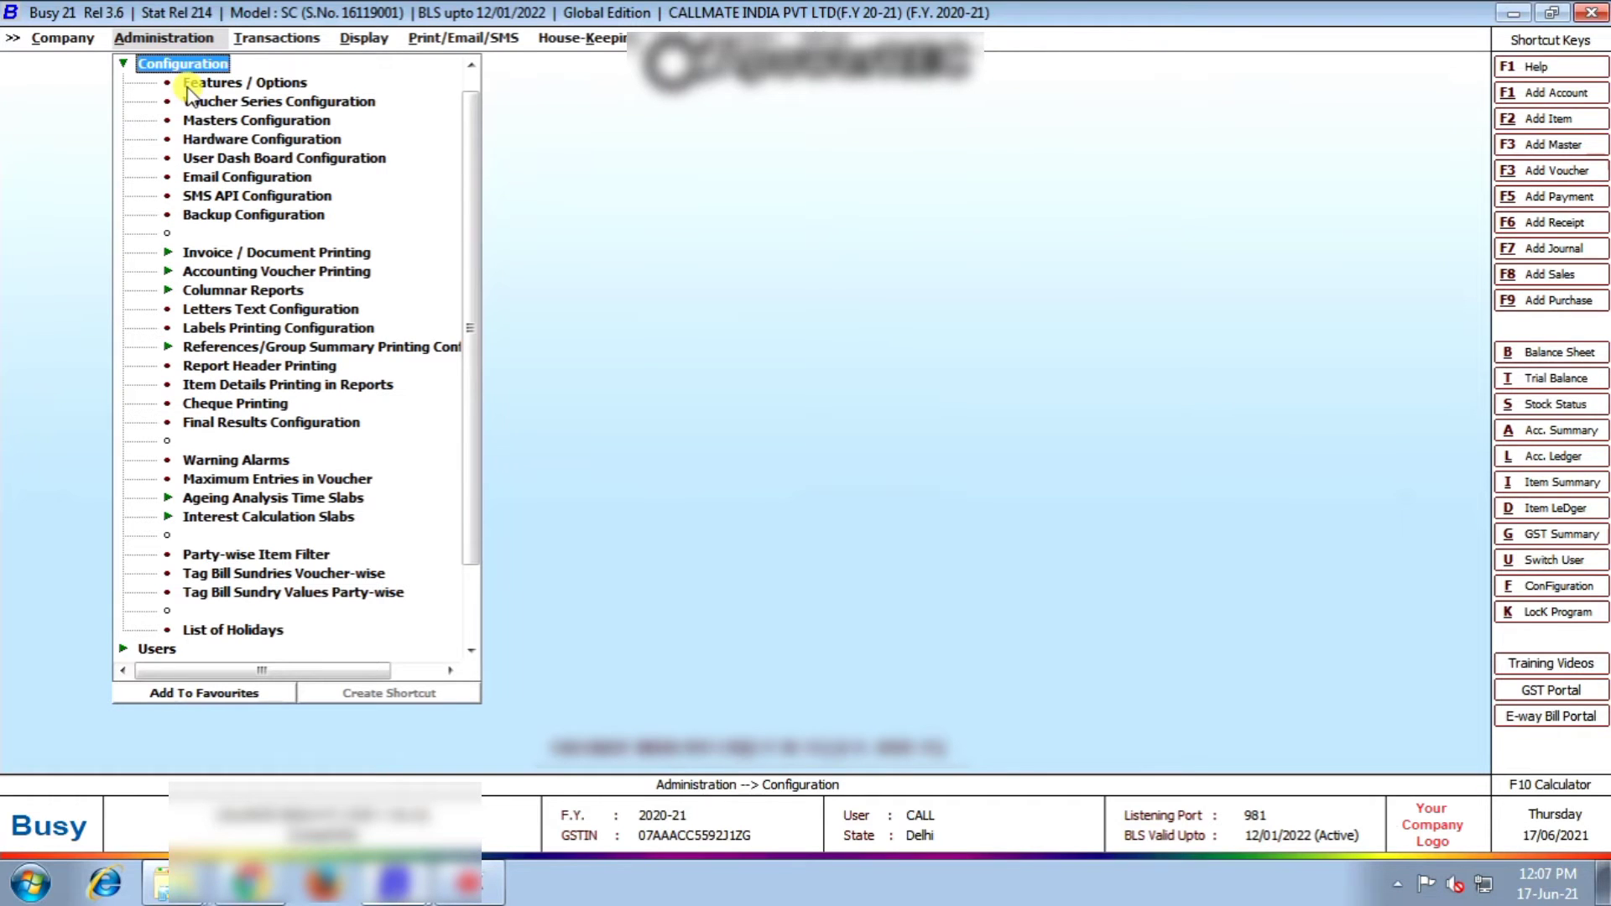
pyautogui.doubleClick(224, 461)
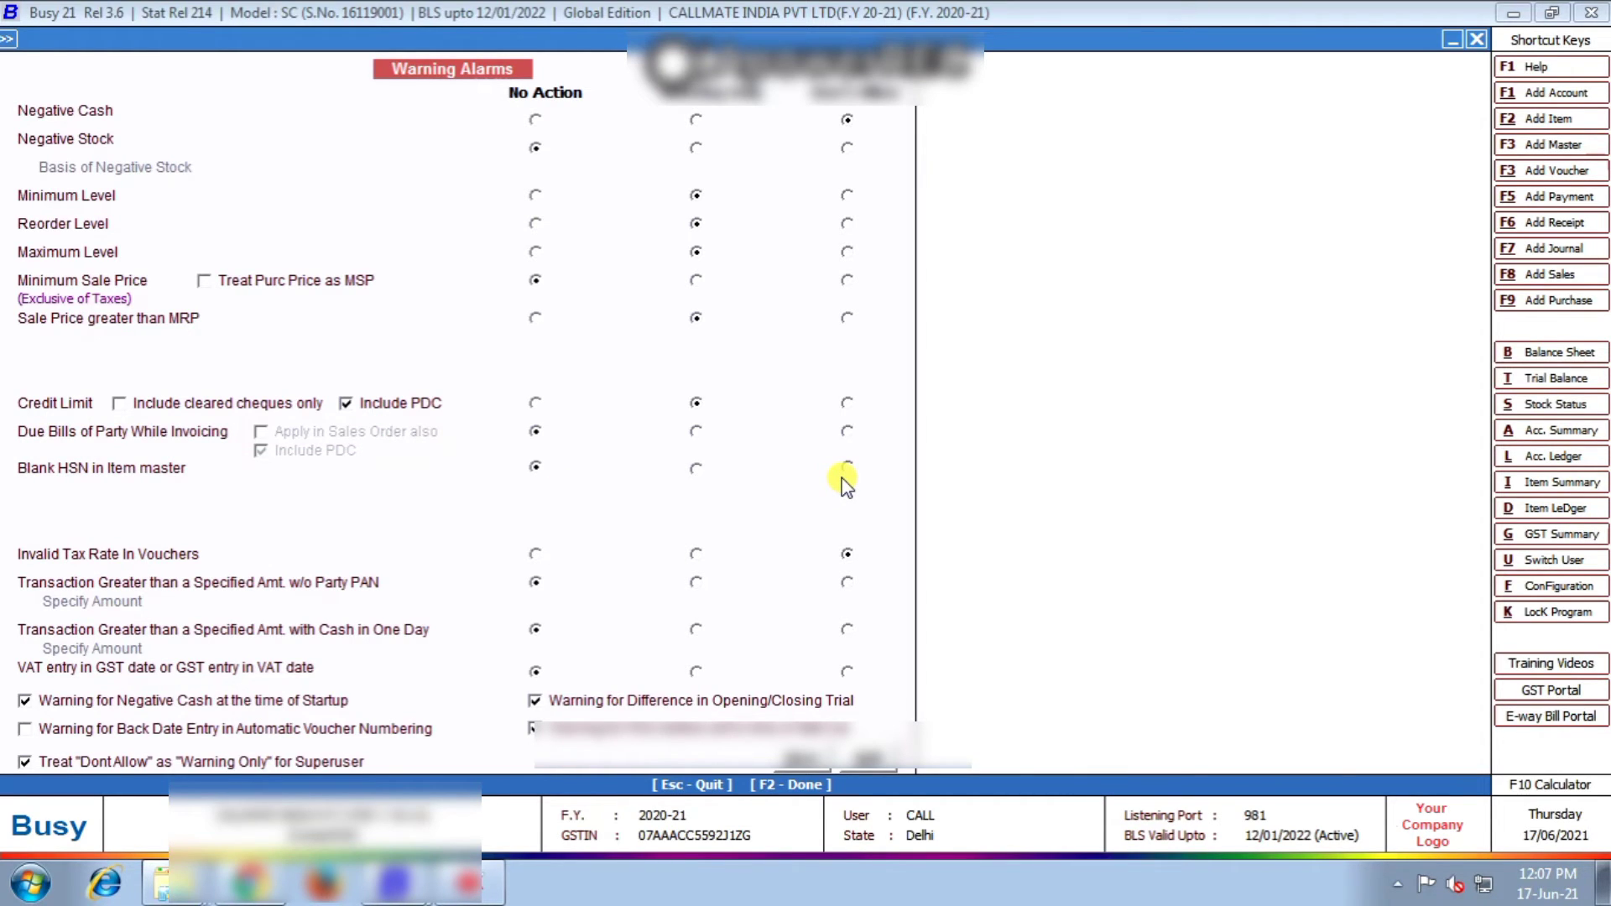
pyautogui.press('Escape')
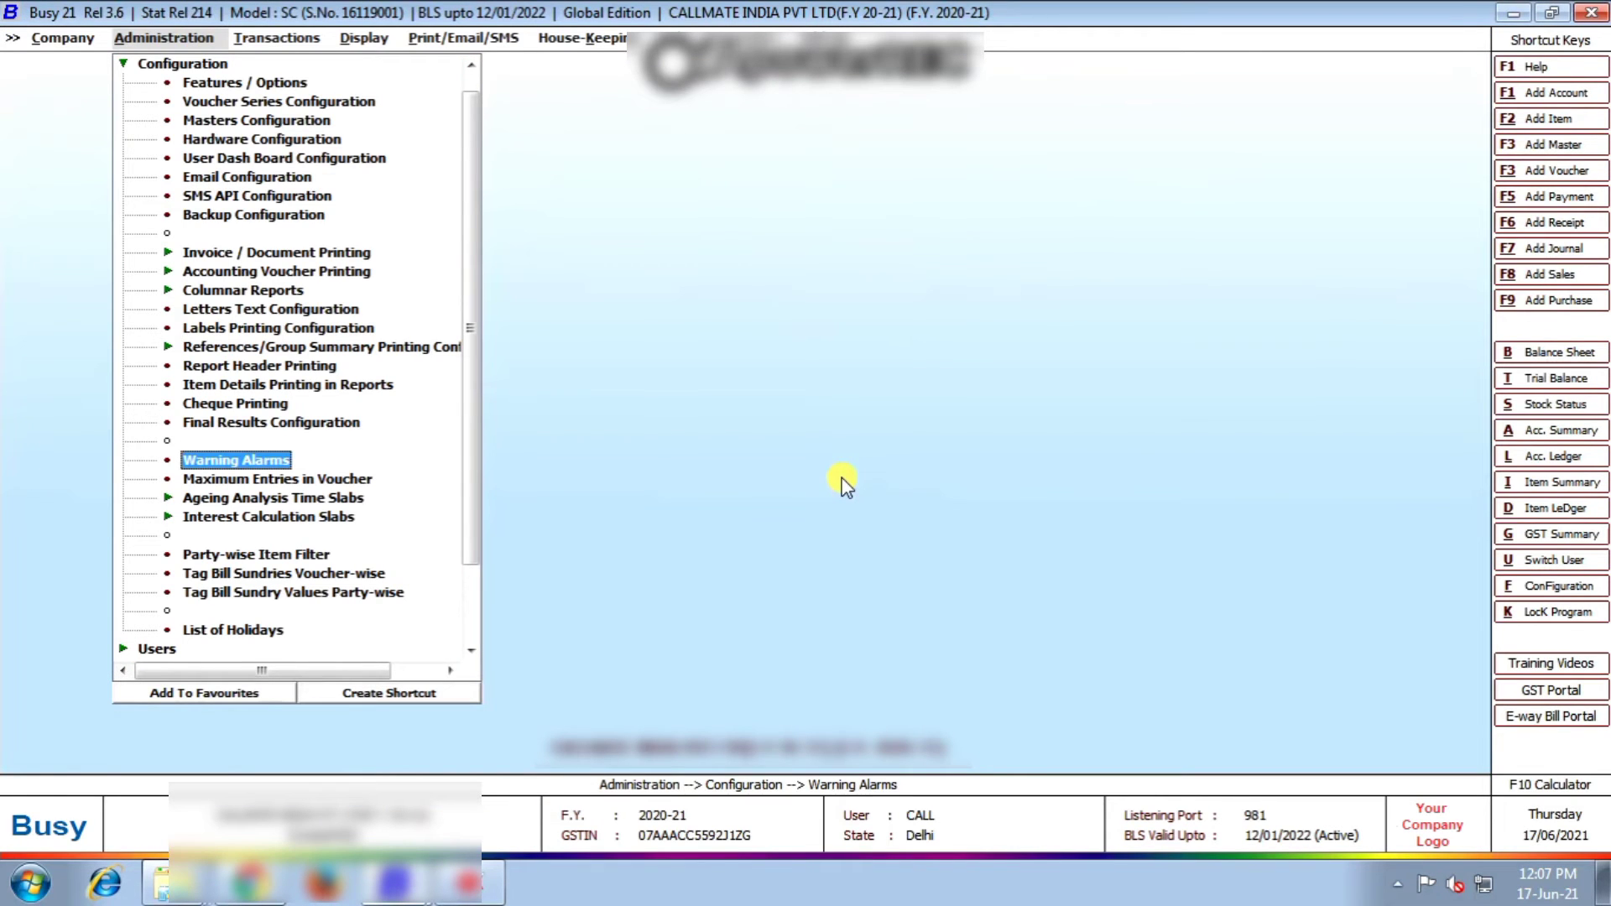
pyautogui.press('Escape')
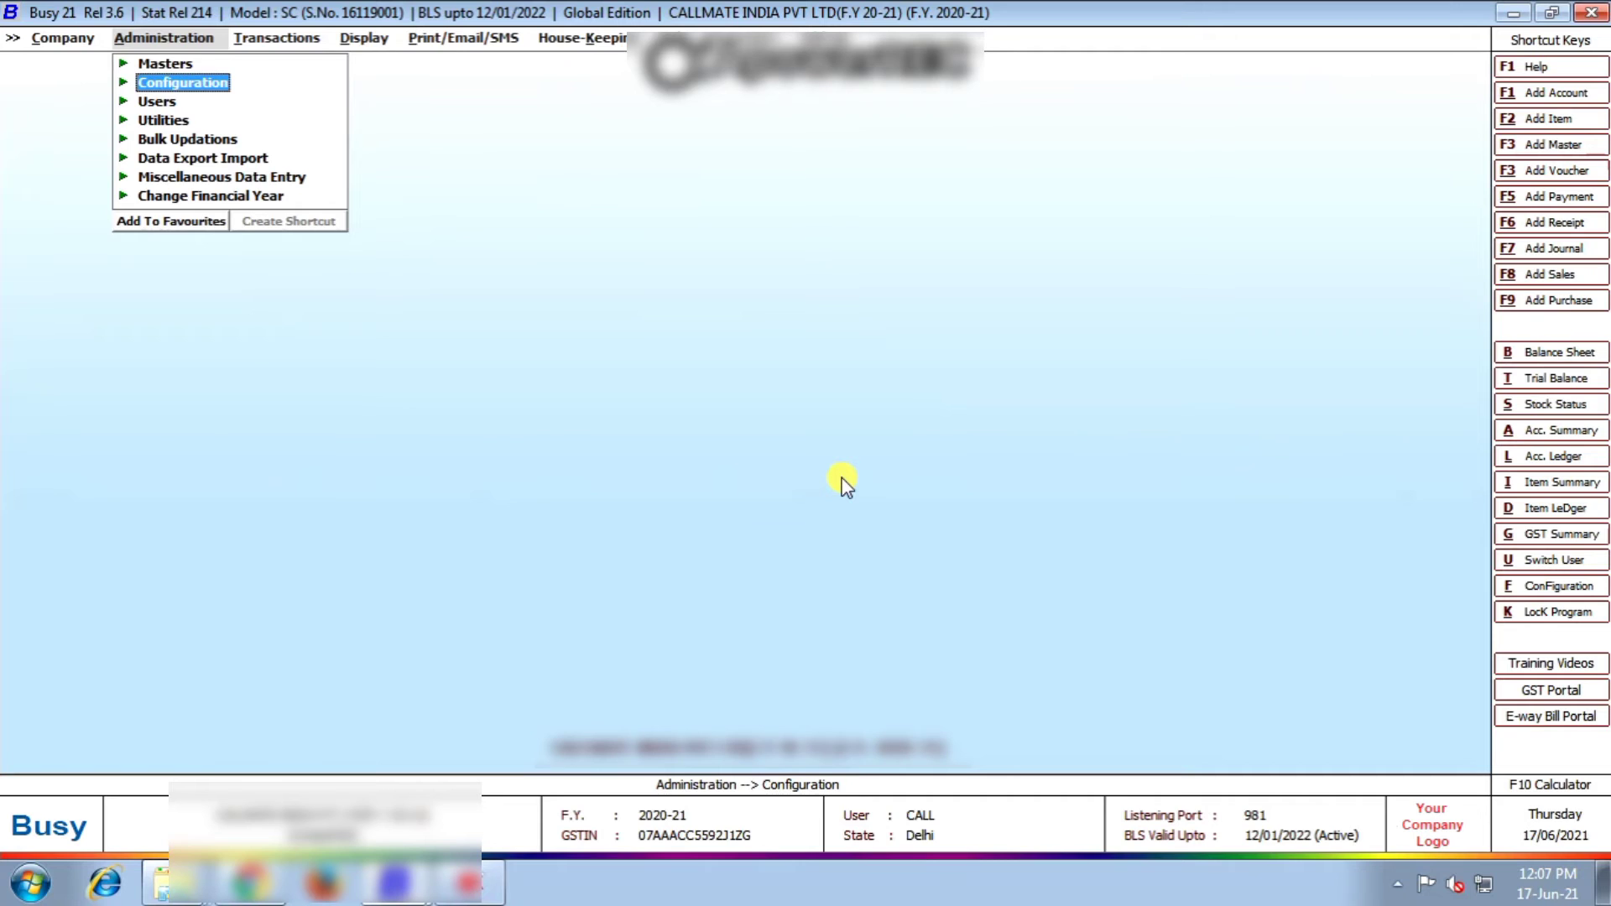
# Start the Validate HSN Online utility from the GST miscellaneous utilities for transactions.
pyautogui.press('Right')
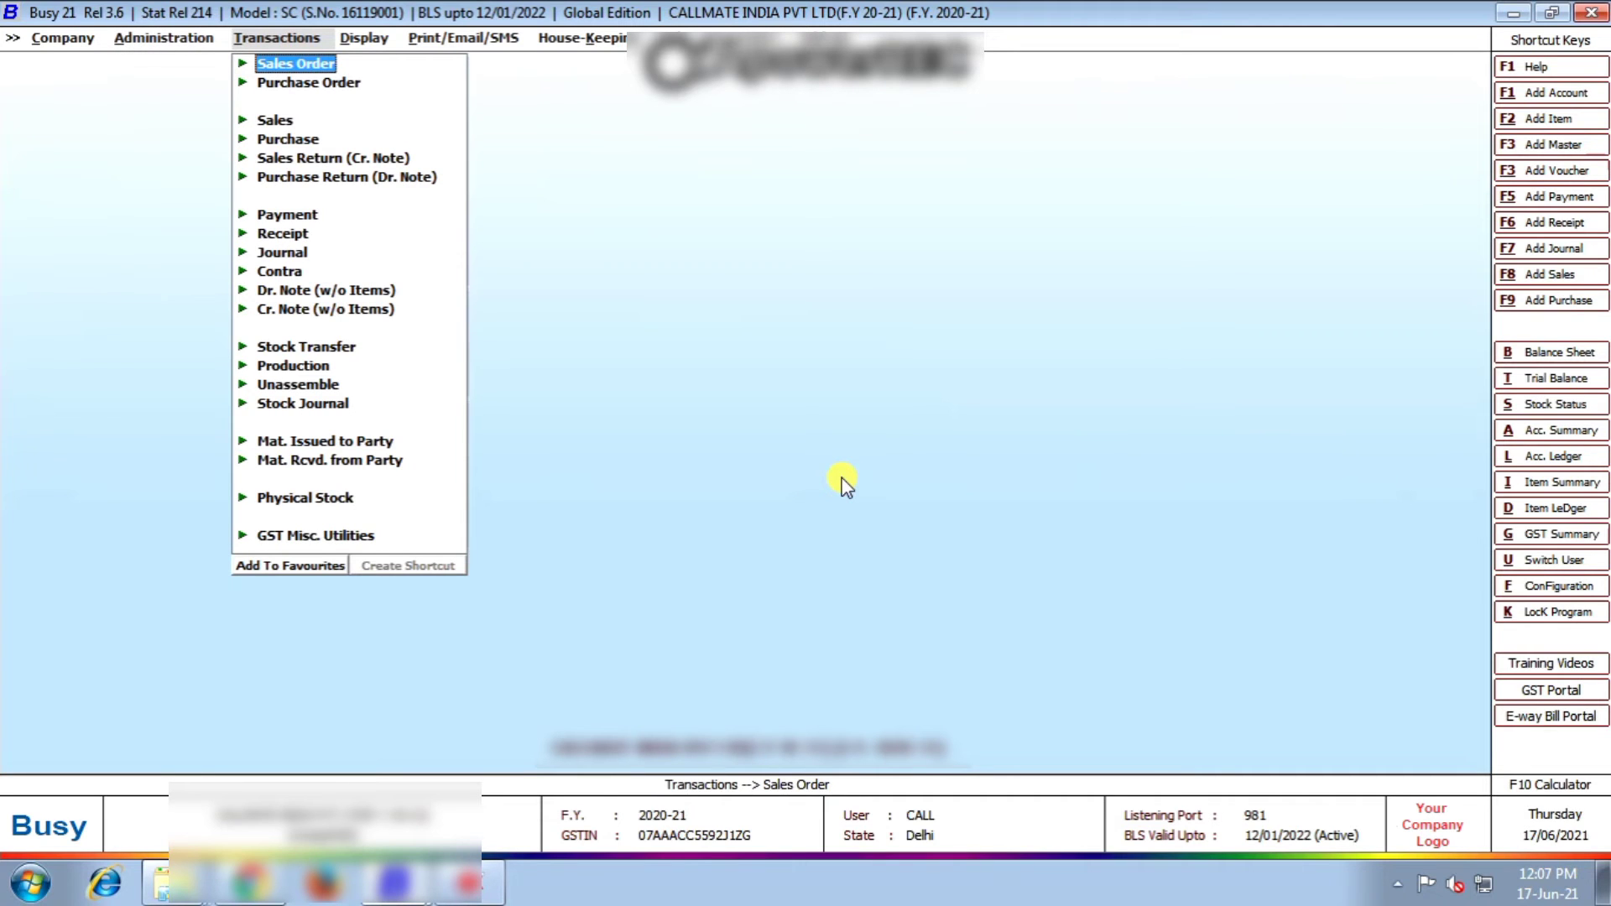
pyautogui.press('Down')
pyautogui.press('Down')
pyautogui.press('Down')
pyautogui.press('Down')
pyautogui.press('Down')
pyautogui.press('Down')
pyautogui.press('Down')
pyautogui.press('Down')
pyautogui.press('Down')
pyautogui.press('Down')
pyautogui.press('Down')
pyautogui.press('Down')
pyautogui.press('Down')
pyautogui.press('Down')
pyautogui.press('Down')
pyautogui.press('Down')
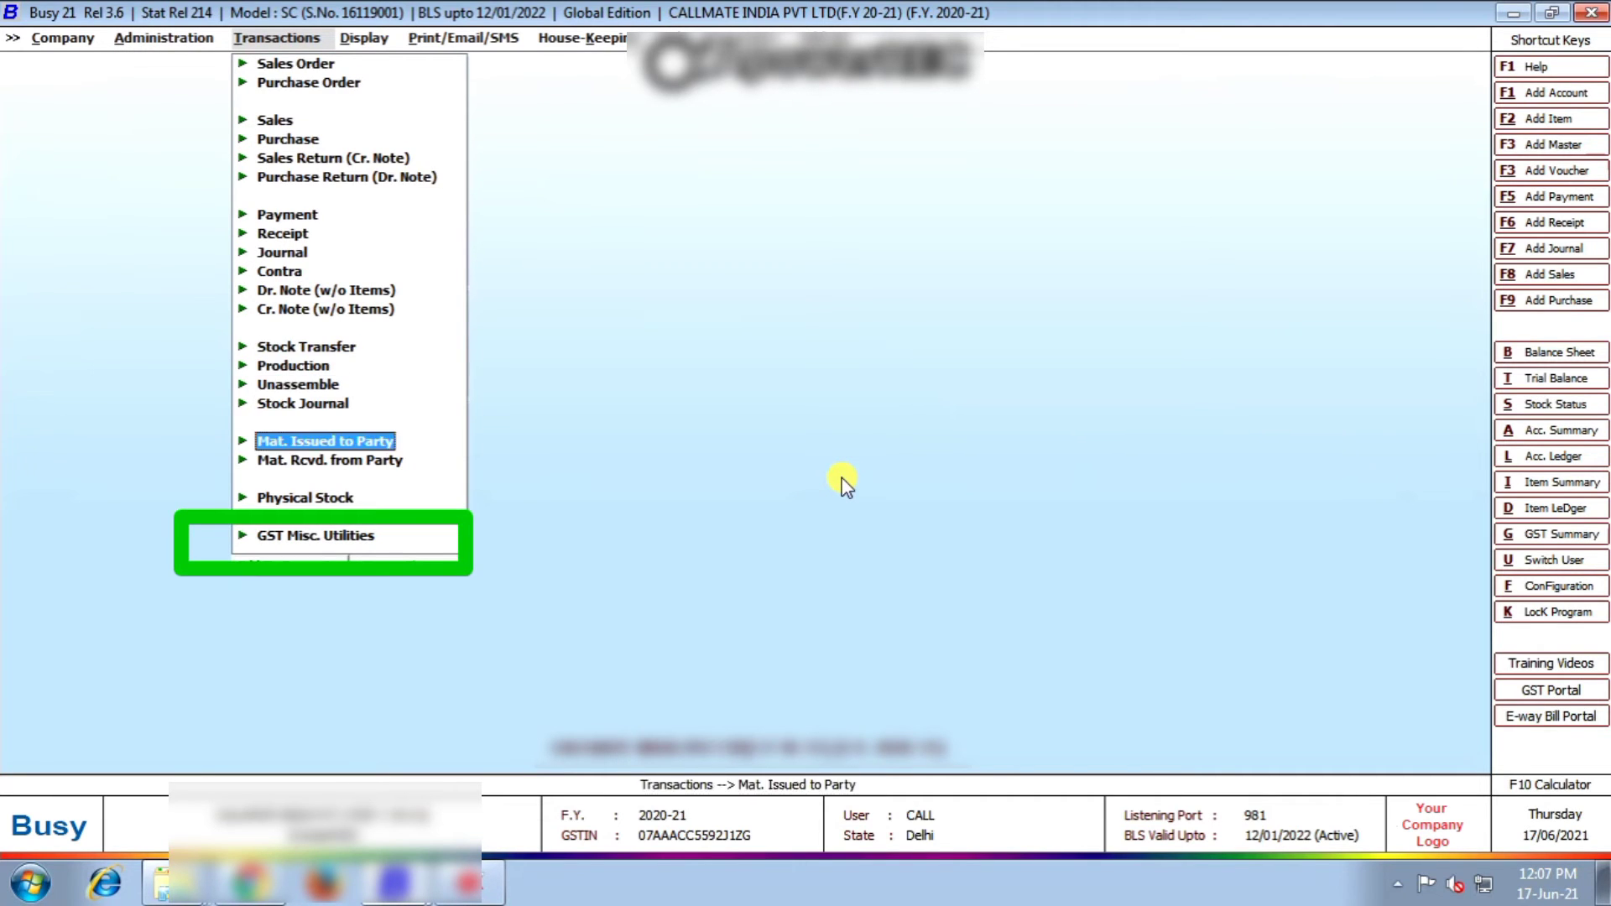
pyautogui.press('Down')
pyautogui.press('Down')
pyautogui.press('Down')
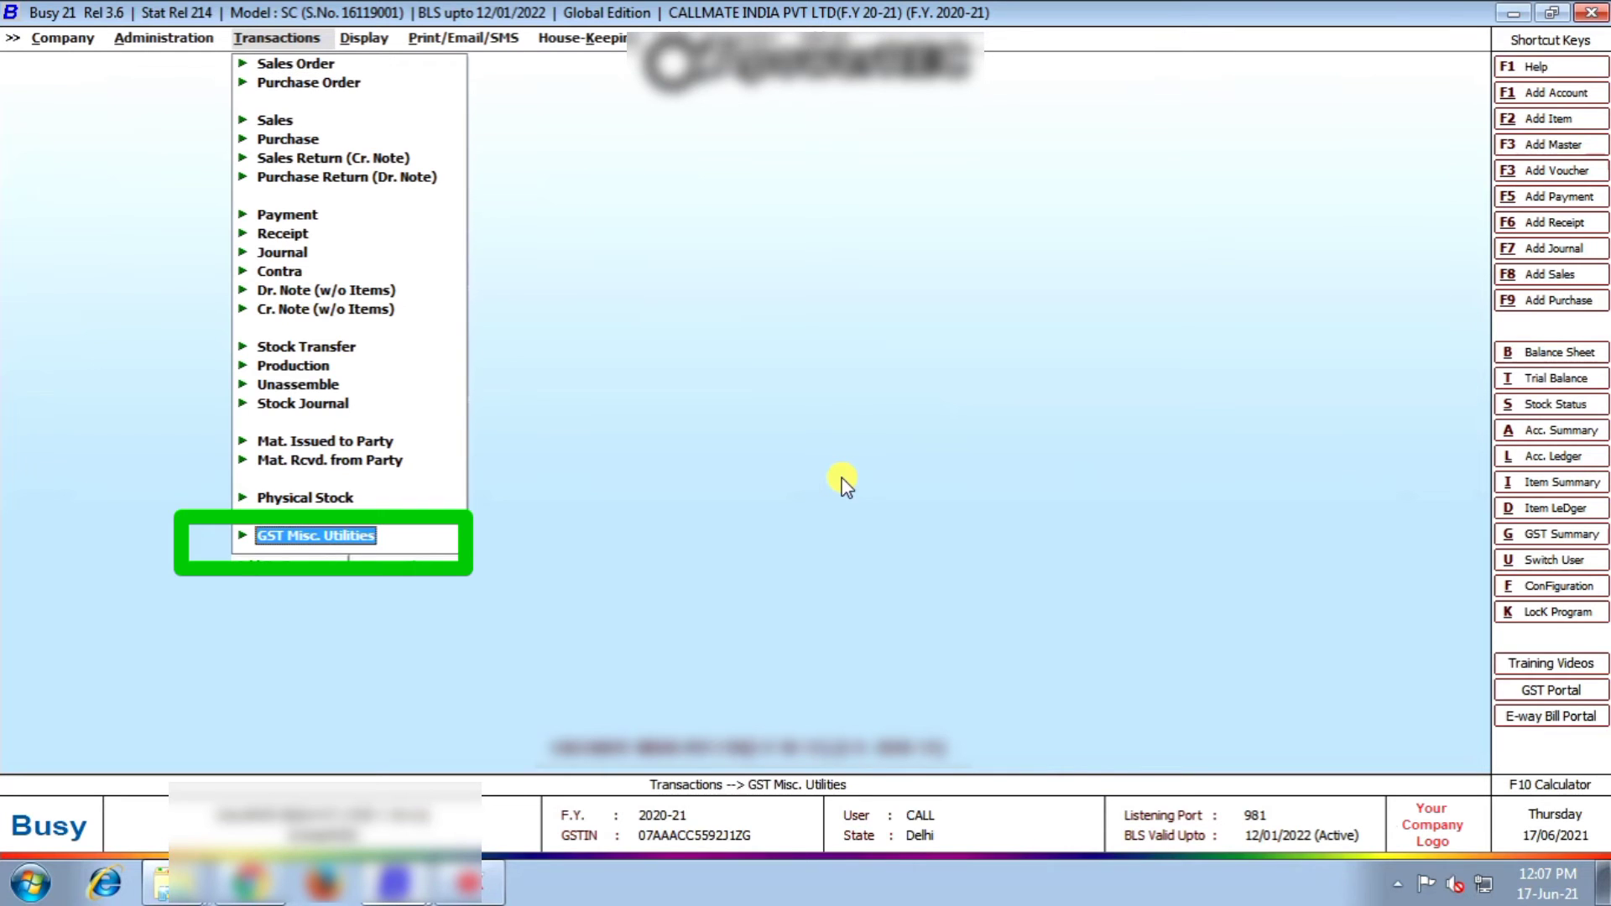
pyautogui.press('Return')
pyautogui.press('Down')
pyautogui.press('Down')
pyautogui.press('Down')
pyautogui.press('Down')
pyautogui.press('Down')
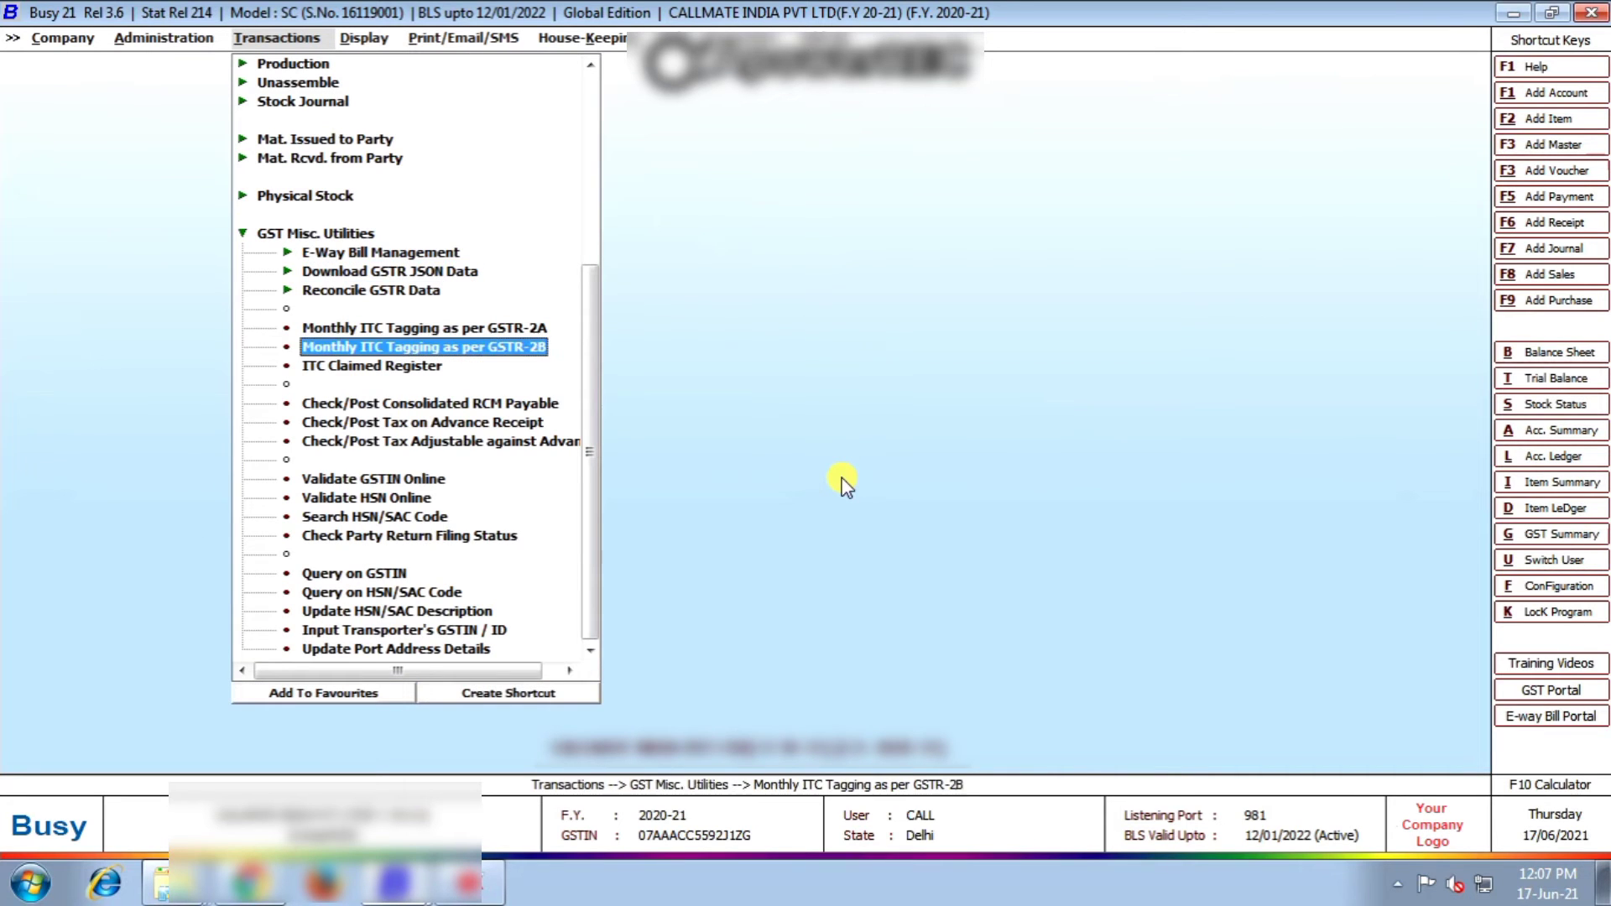
pyautogui.press('Down')
pyautogui.press('Down')
pyautogui.press('Down')
pyautogui.press('Down')
pyautogui.press('Down')
pyautogui.press('Down')
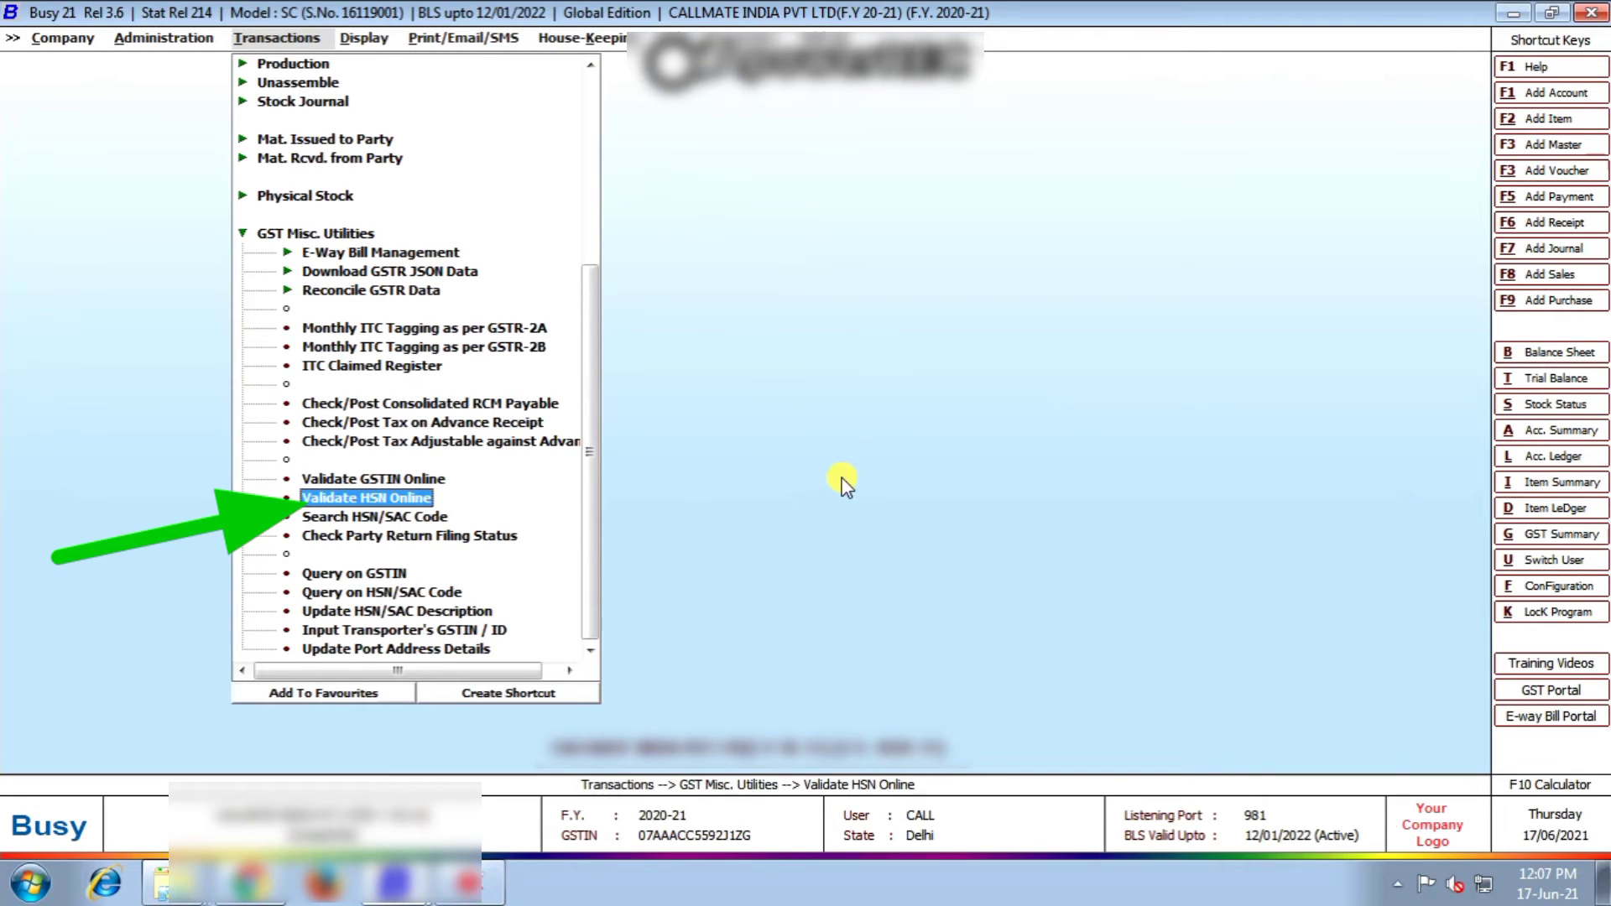
pyautogui.press('Return')
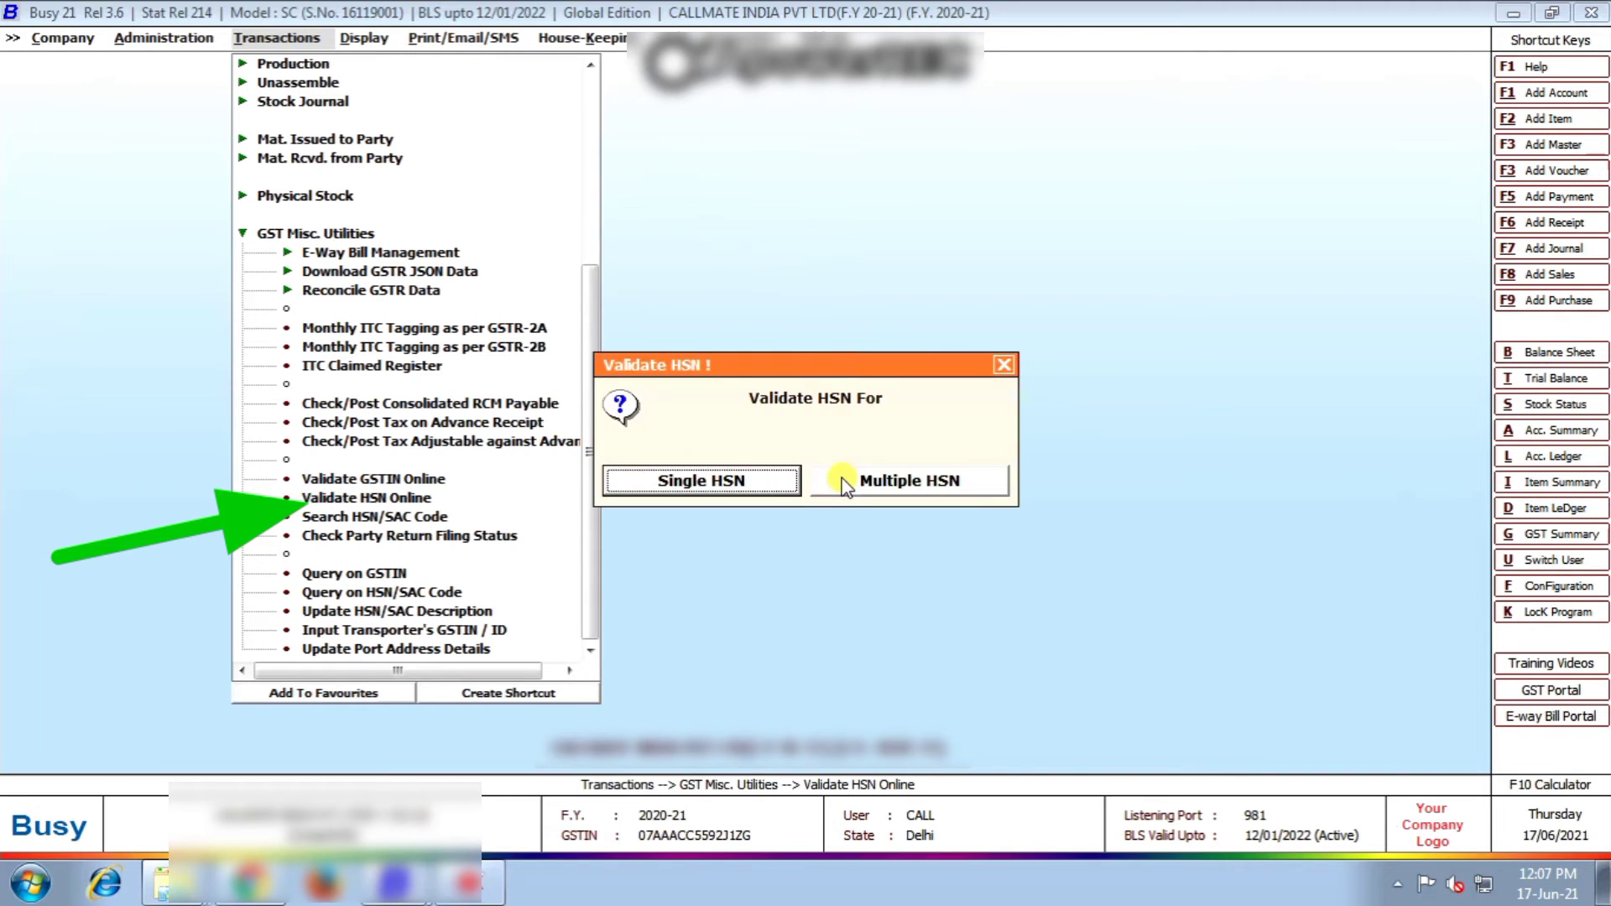
# Choose to validate multiple HSN codes rather than a single one.
pyautogui.press('Tab')
pyautogui.press('Tab')
pyautogui.press('Tab')
pyautogui.press('Tab')
pyautogui.press('Tab')
pyautogui.press('Tab')
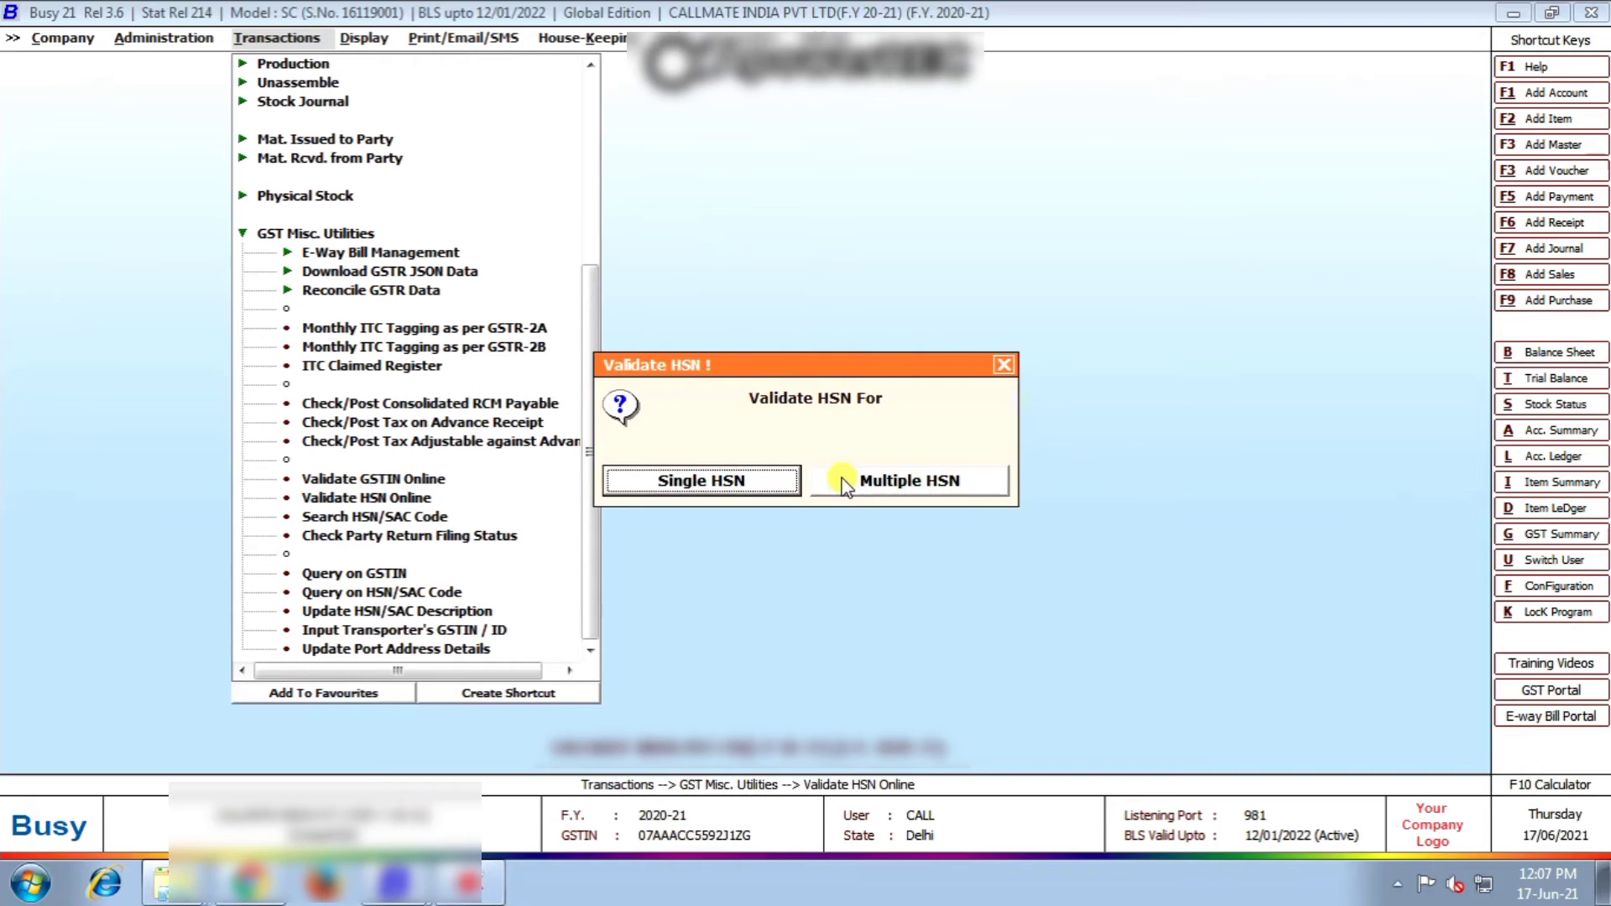
pyautogui.press('Tab')
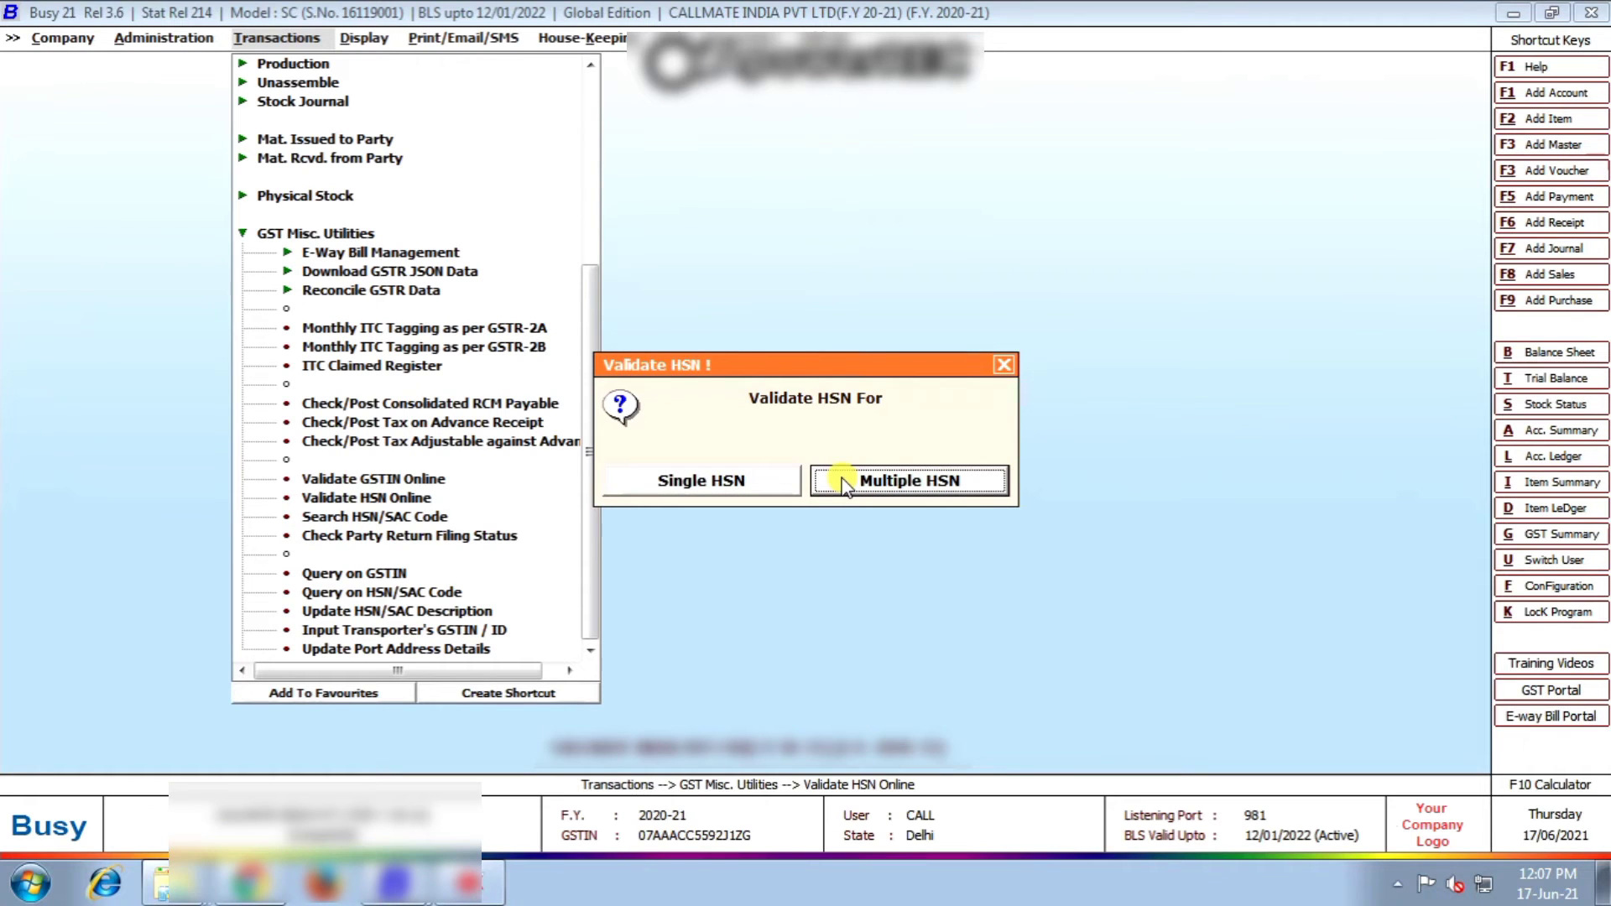
pyautogui.click(845, 482)
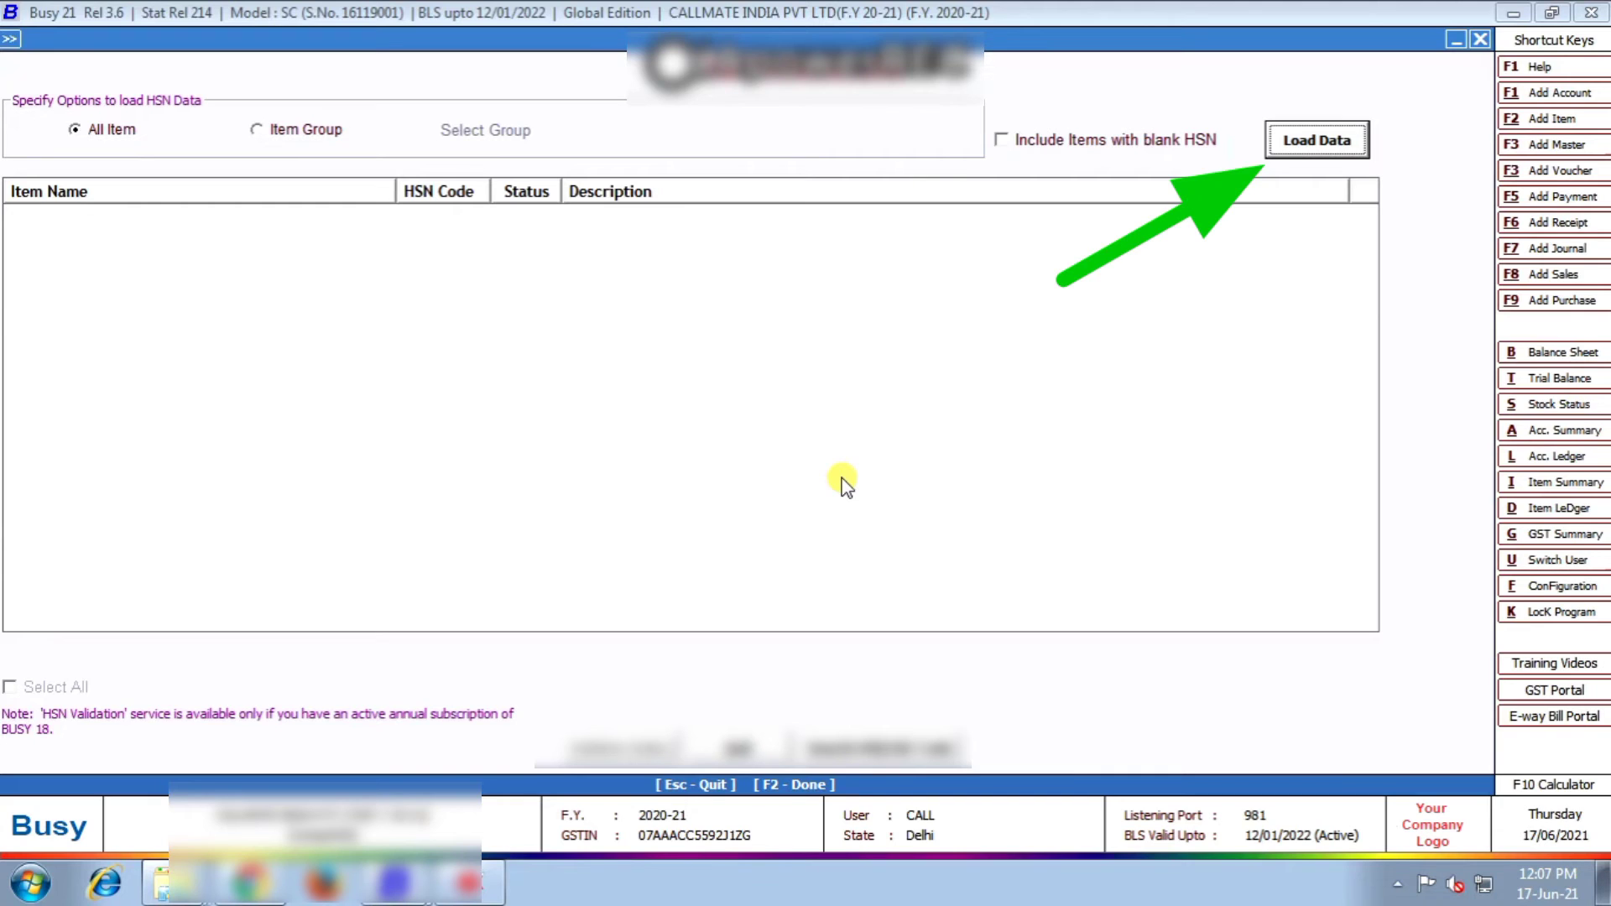
# Load the HSN data for all items, select every record and validate their HSN codes.
pyautogui.click(1314, 151)
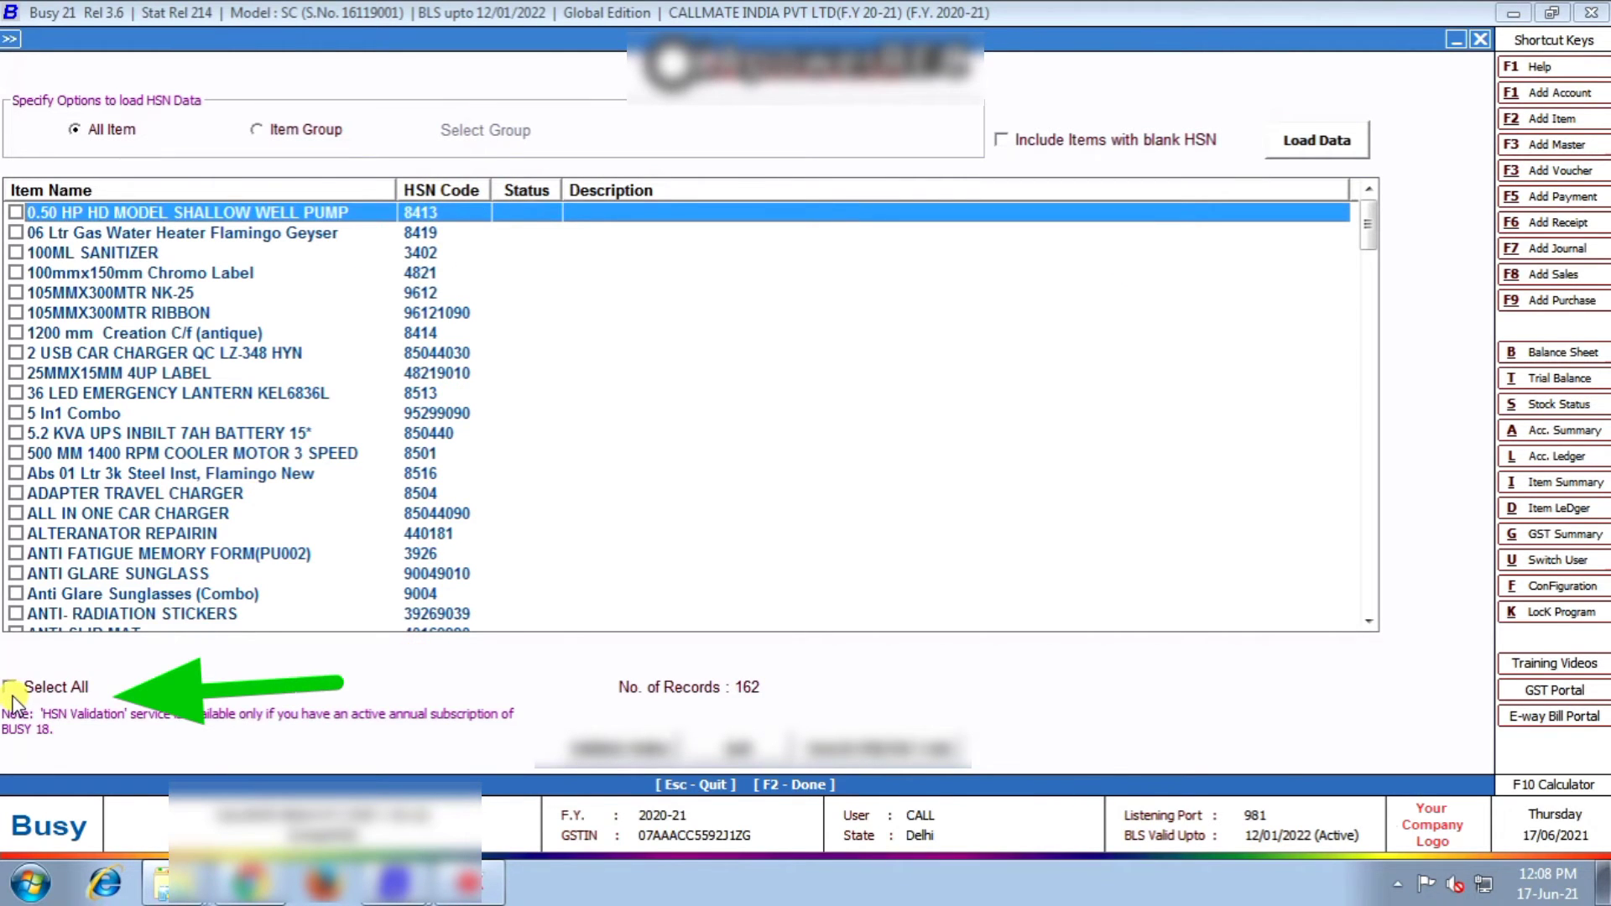
pyautogui.click(14, 696)
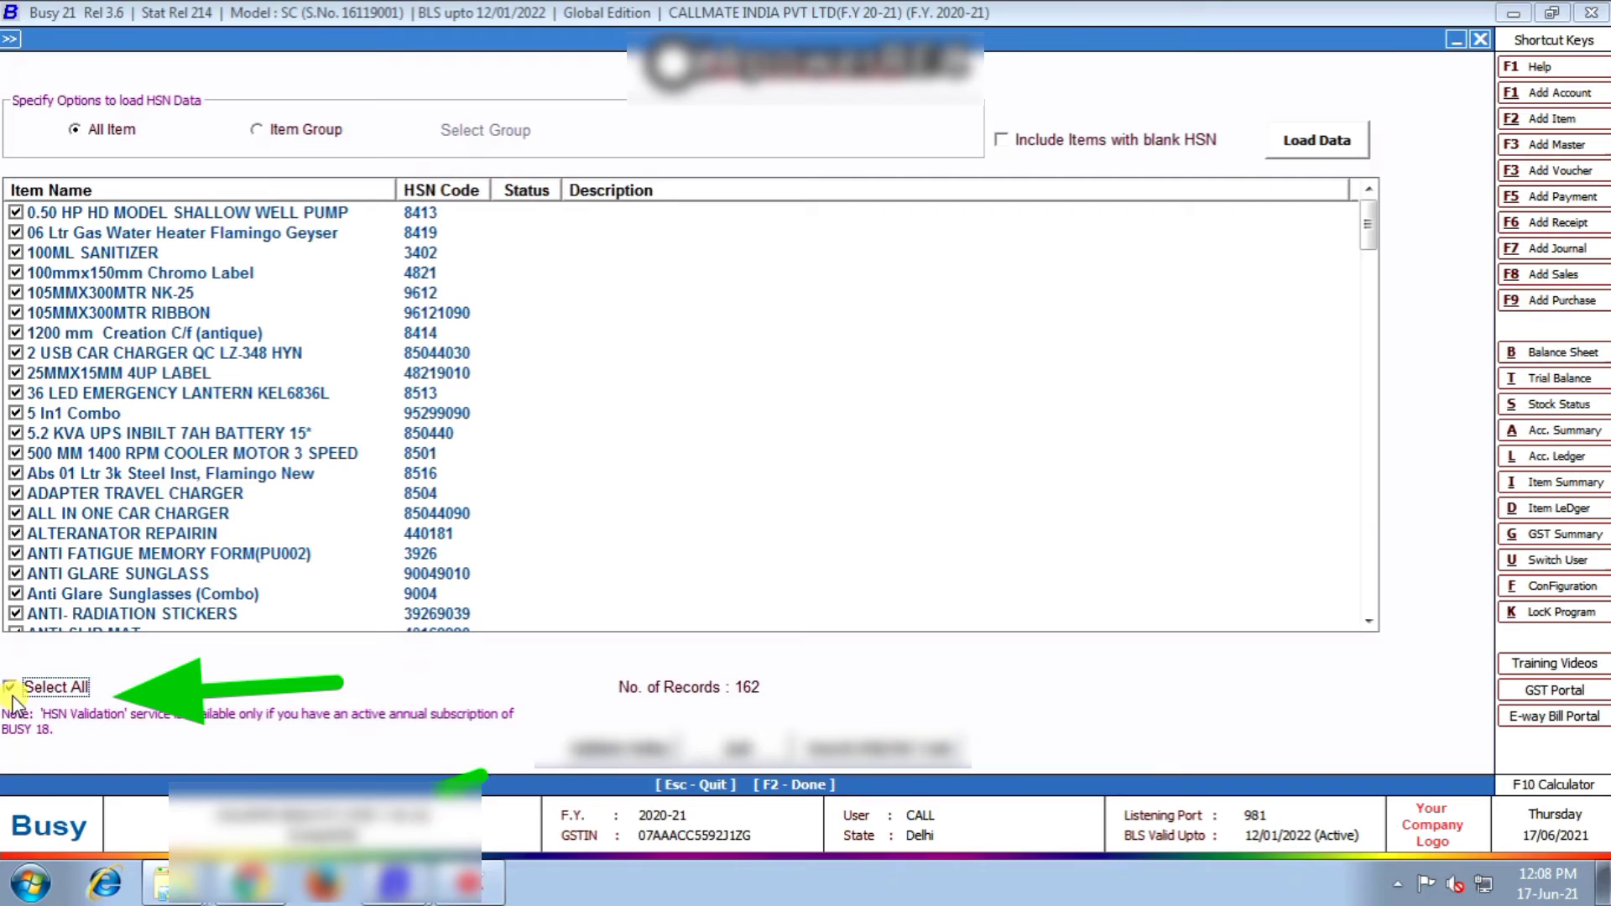
pyautogui.click(599, 746)
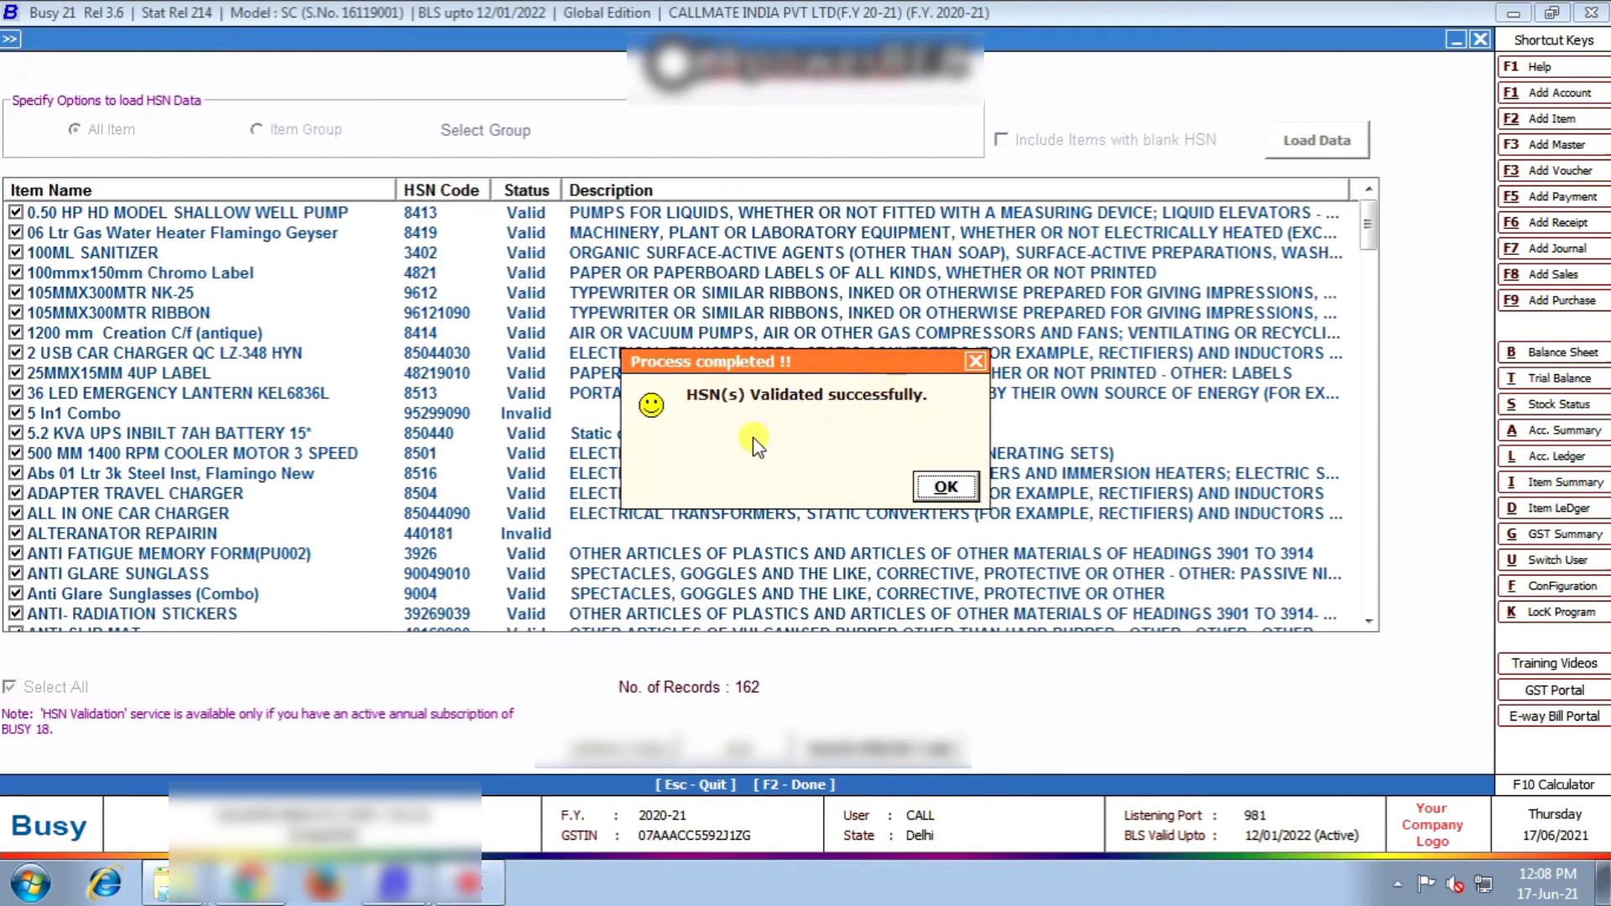
pyautogui.click(946, 487)
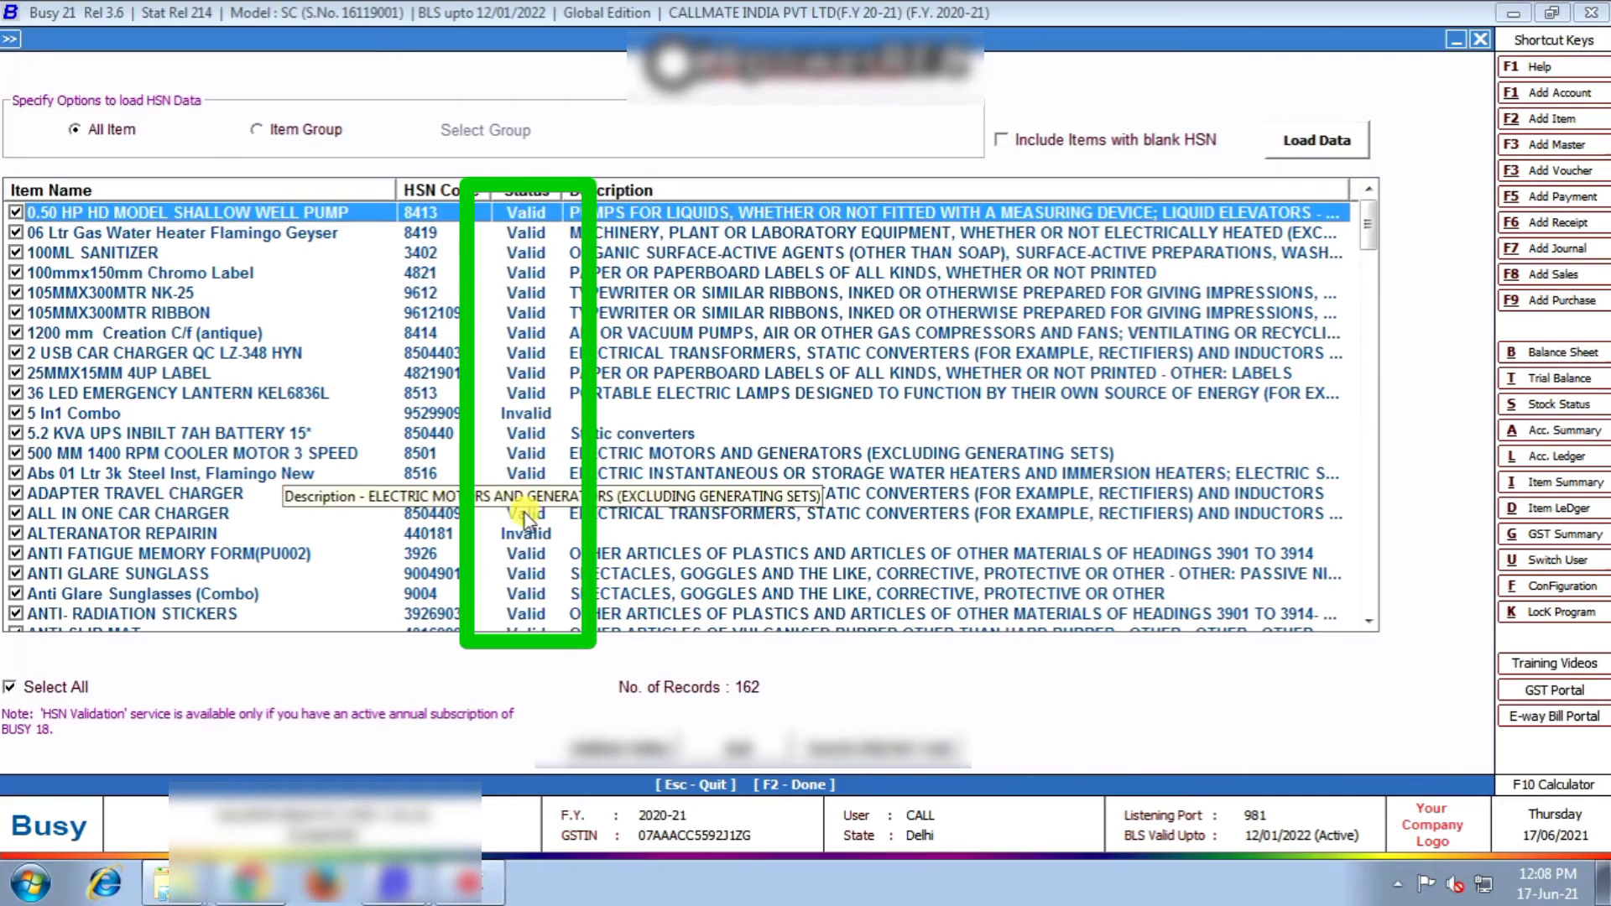
# Examine the validation status of the HSN codes through the end of the item list and quit the HSN validation.
pyautogui.scroll(-12, 524, 516)
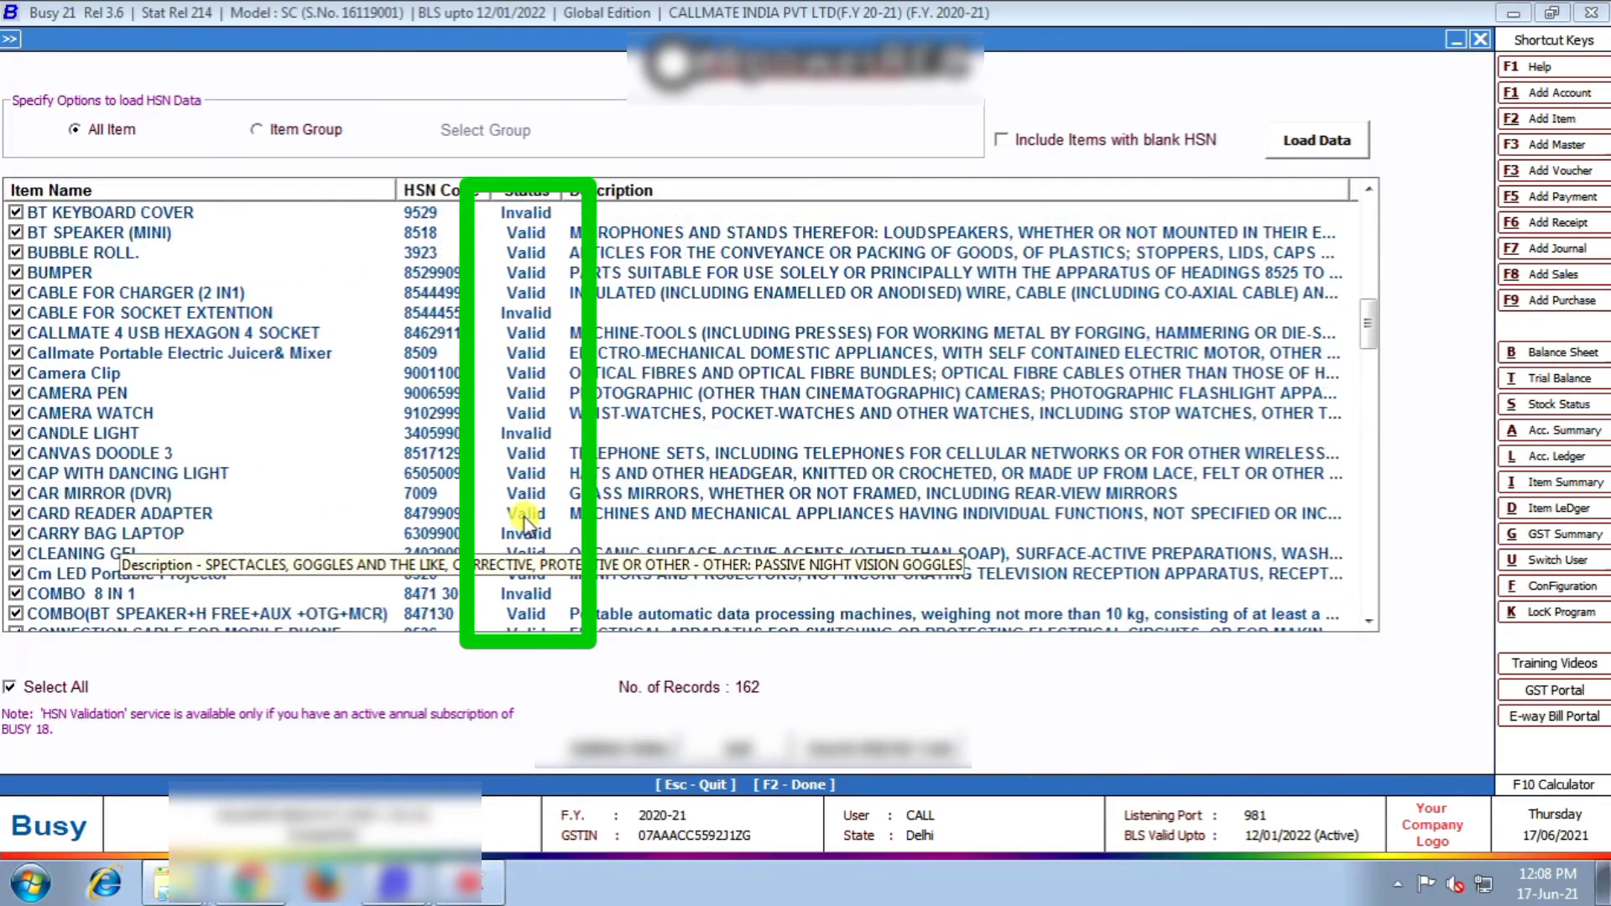
pyautogui.scroll(-1, 525, 521)
pyautogui.scroll(-3, 531, 579)
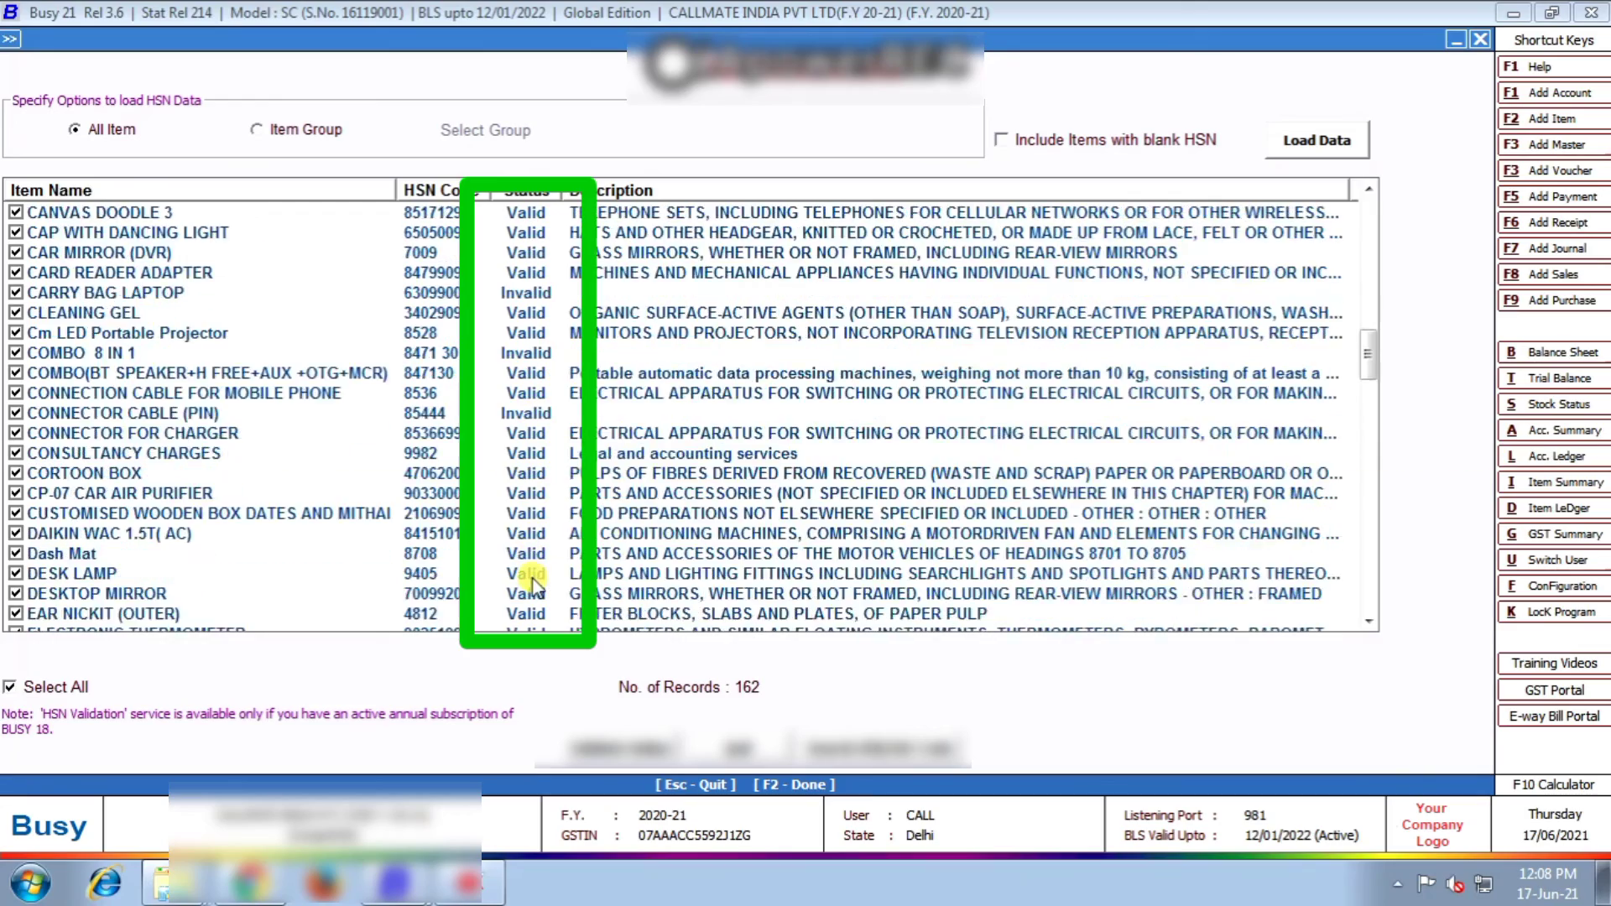
pyautogui.scroll(-20, 531, 583)
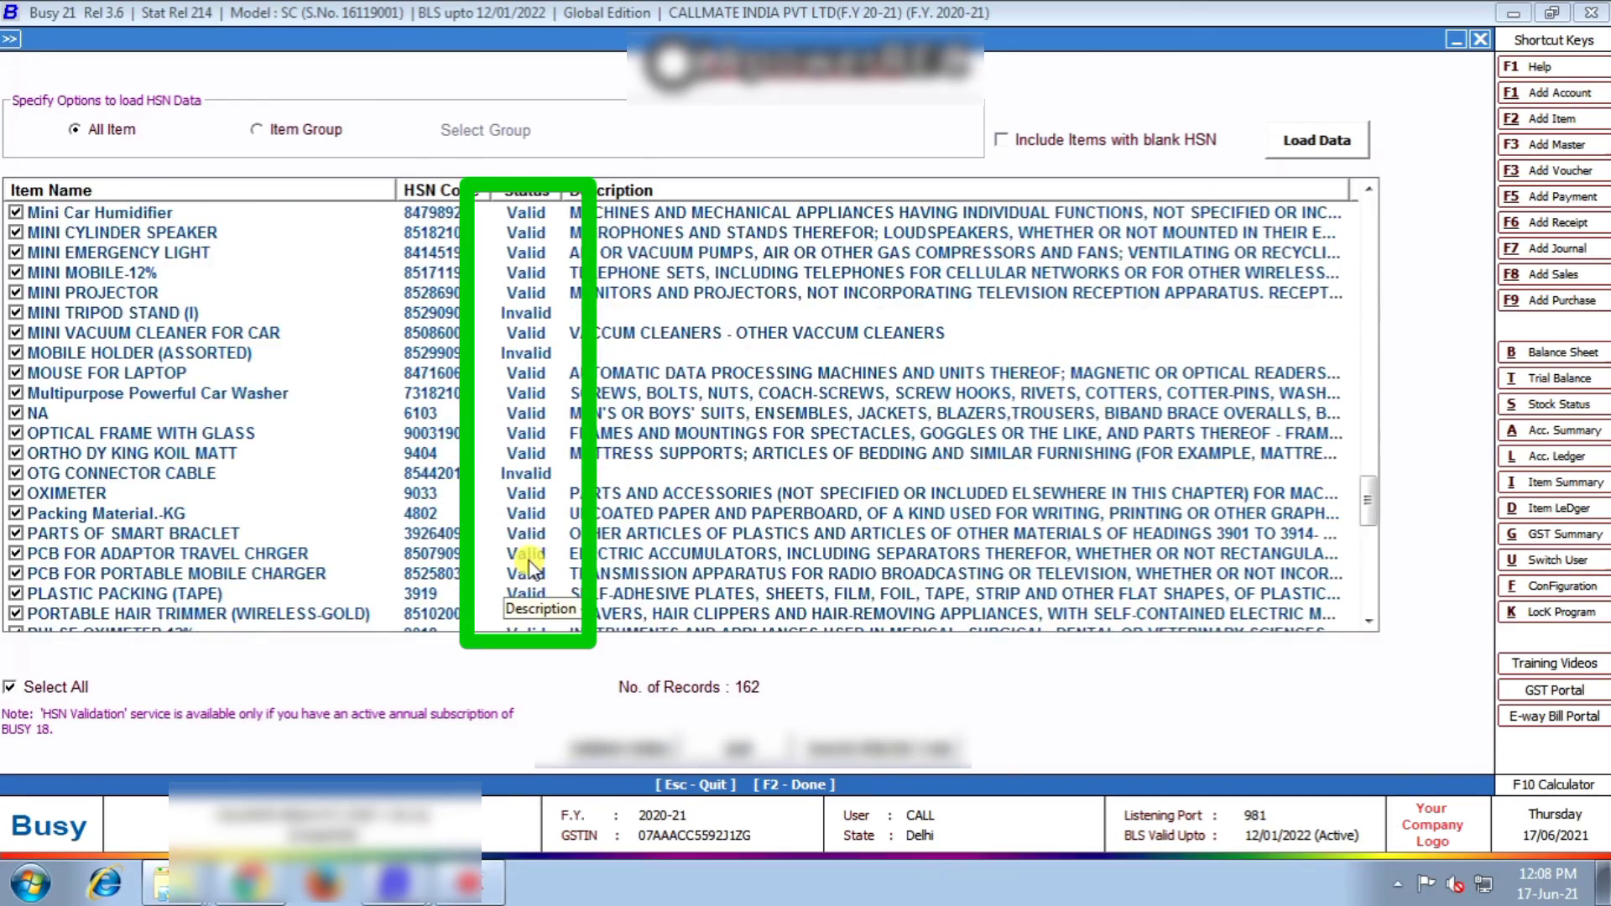
pyautogui.scroll(-11, 527, 550)
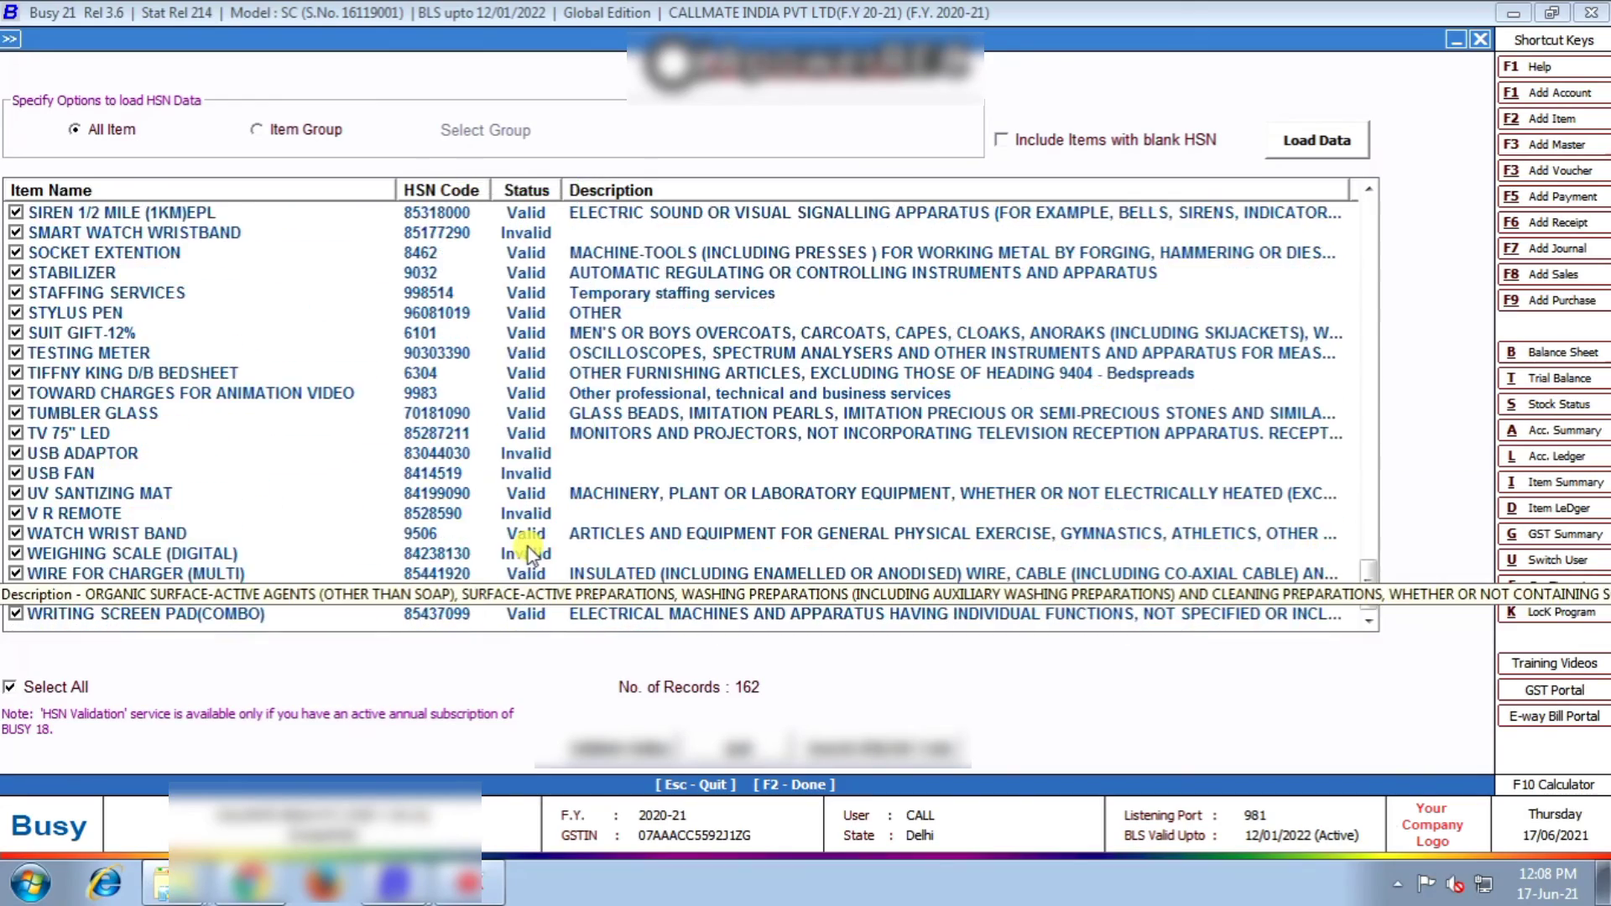
pyautogui.press('Escape')
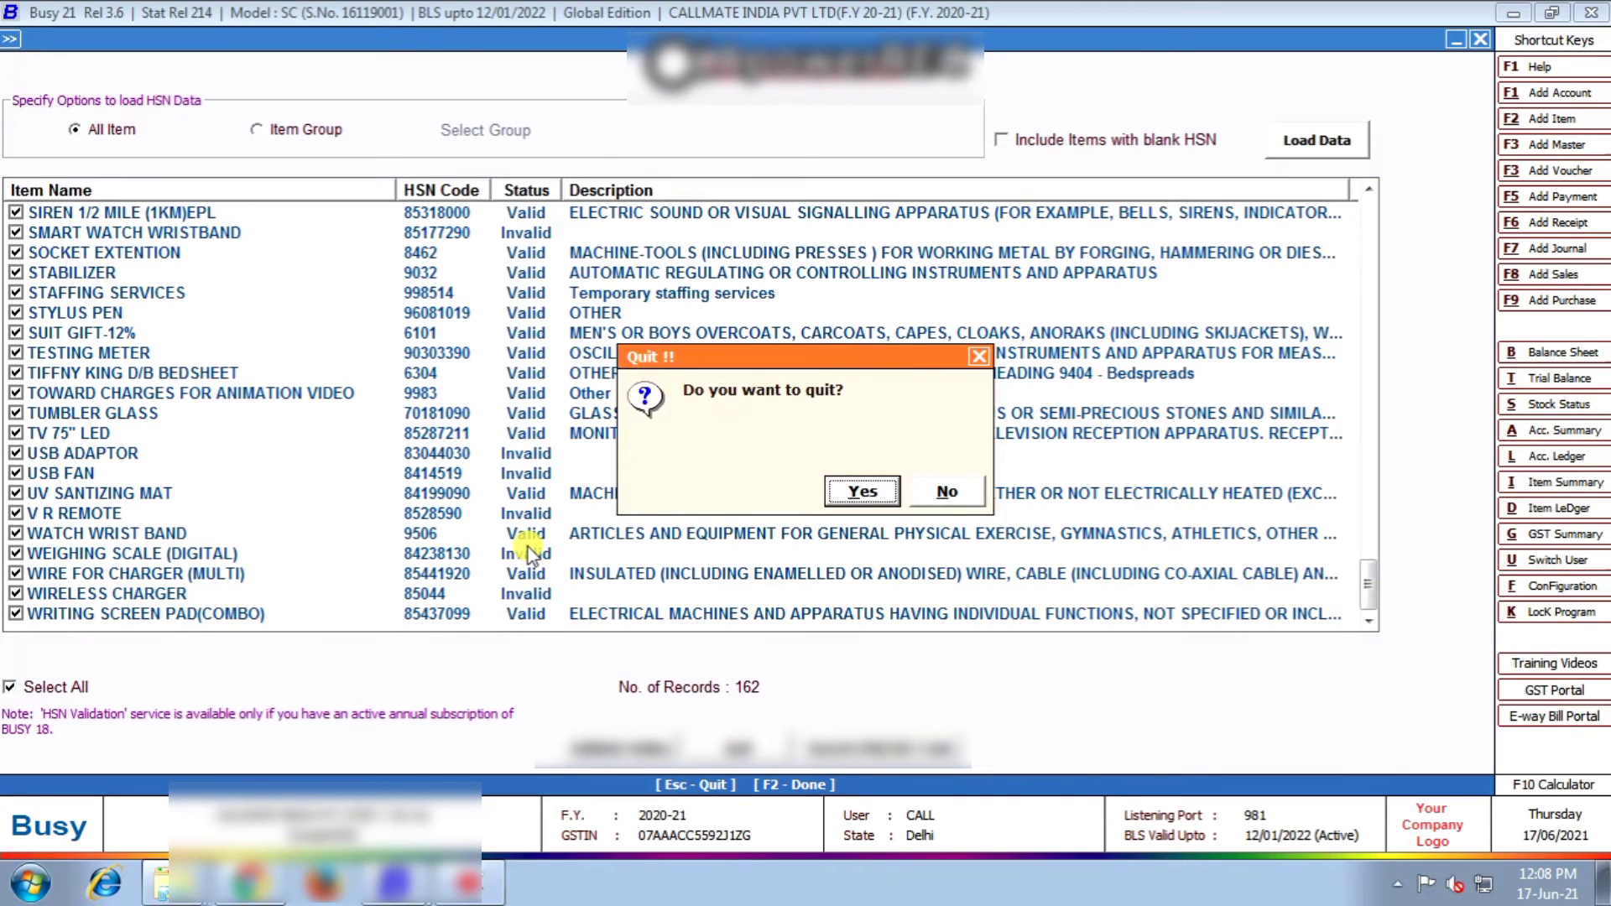
pyautogui.press('Return')
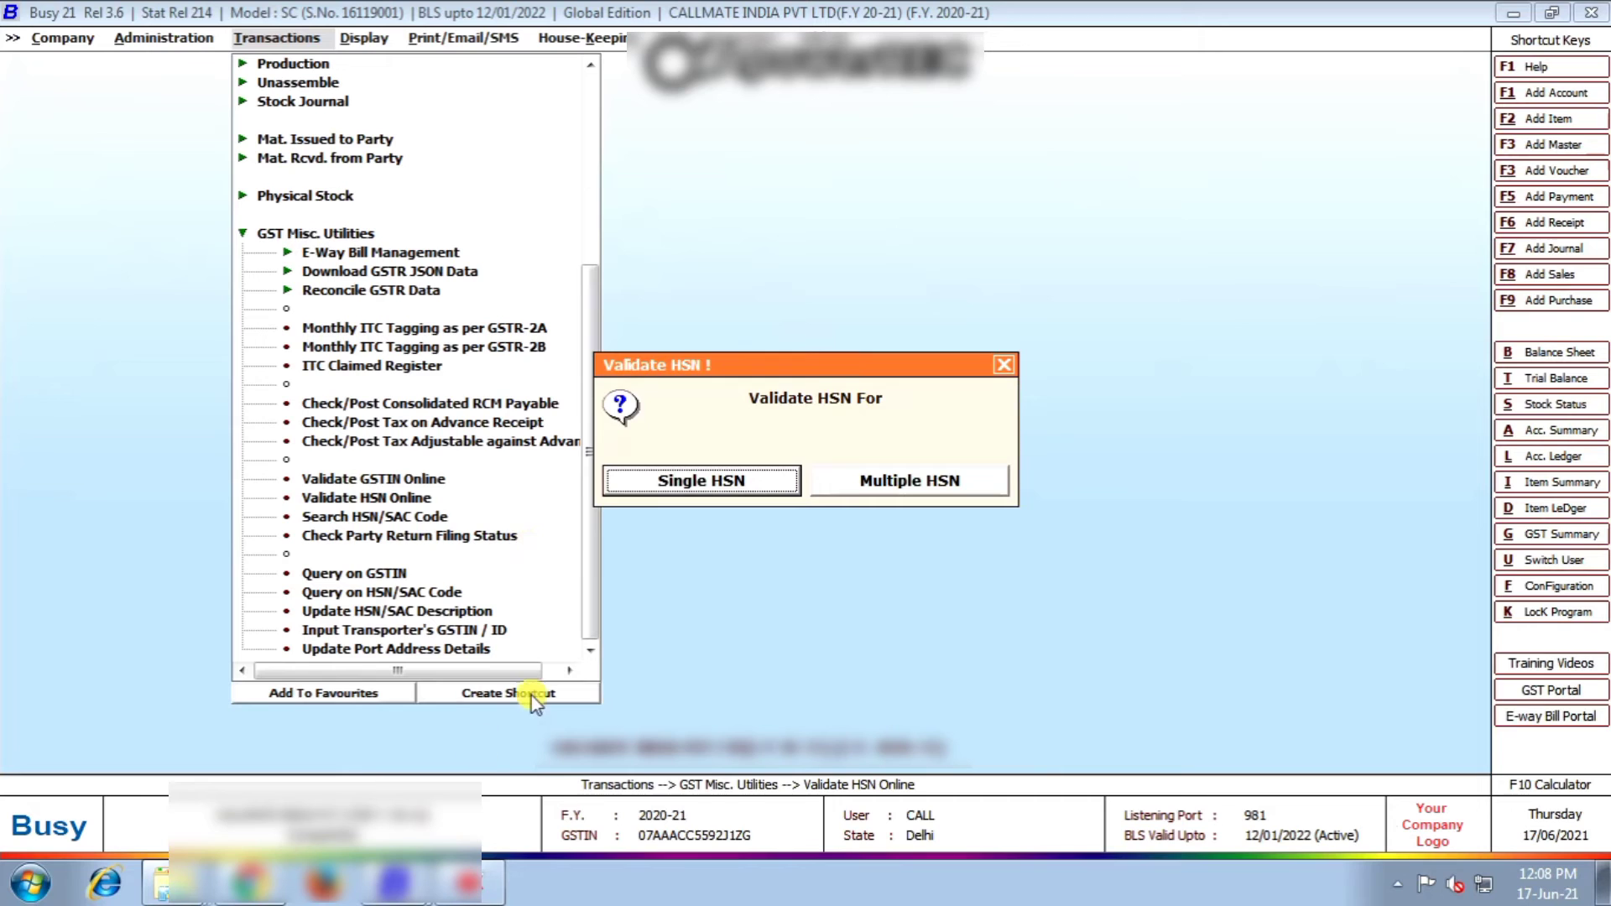
pyautogui.press('Escape')
# Open the Update HSN/SAC Description utility from the GST miscellaneous utilities.
pyautogui.click(342, 231)
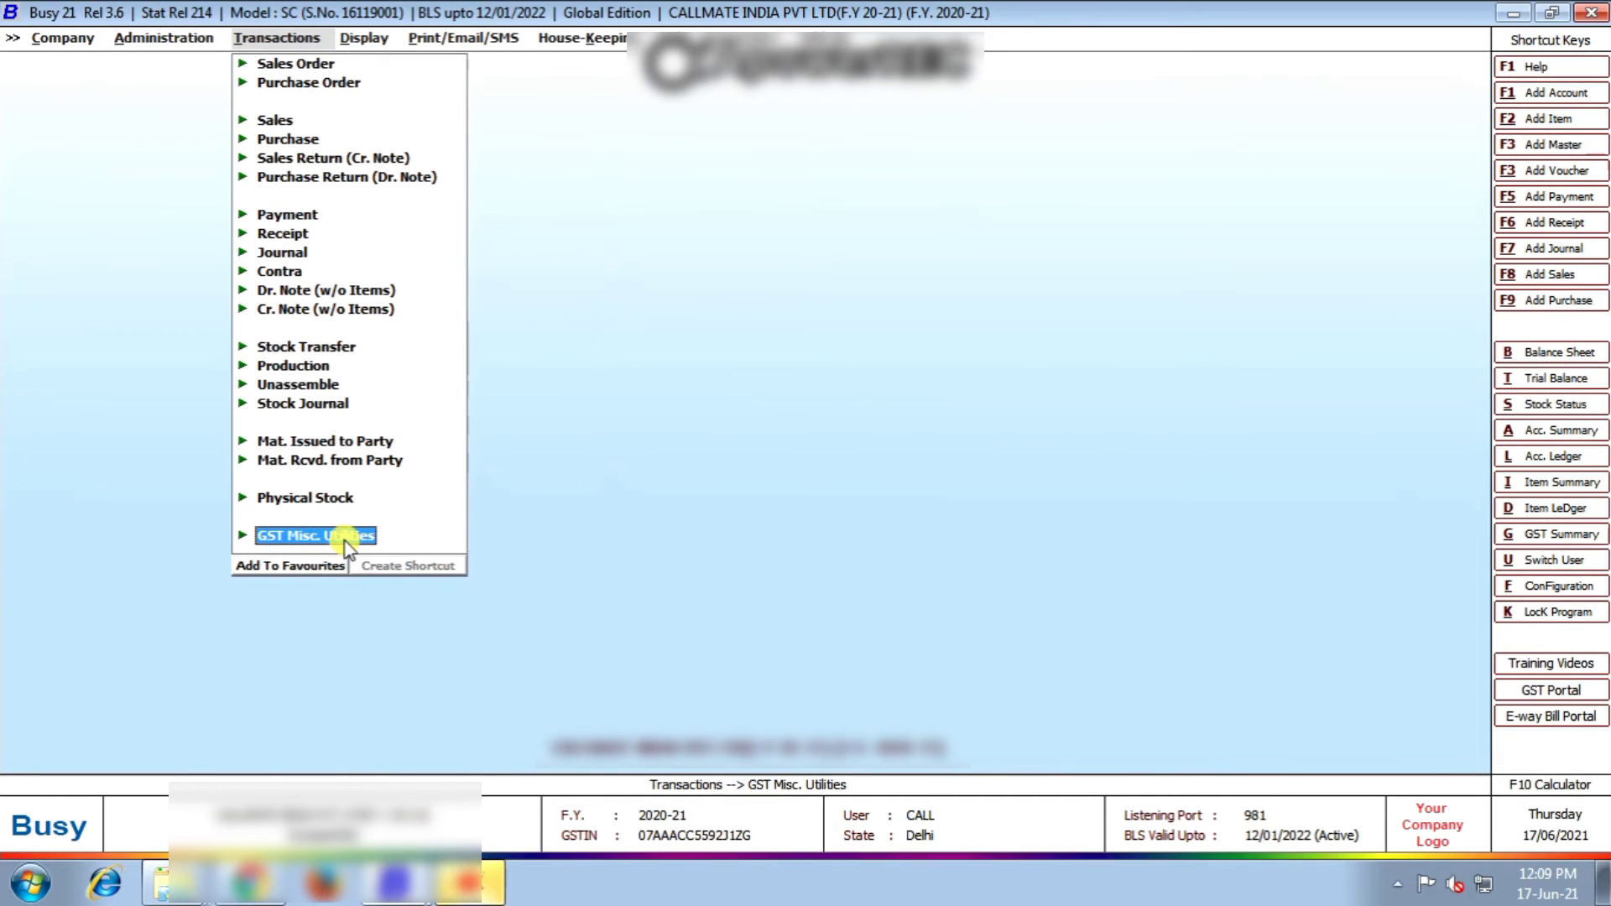
pyautogui.click(345, 541)
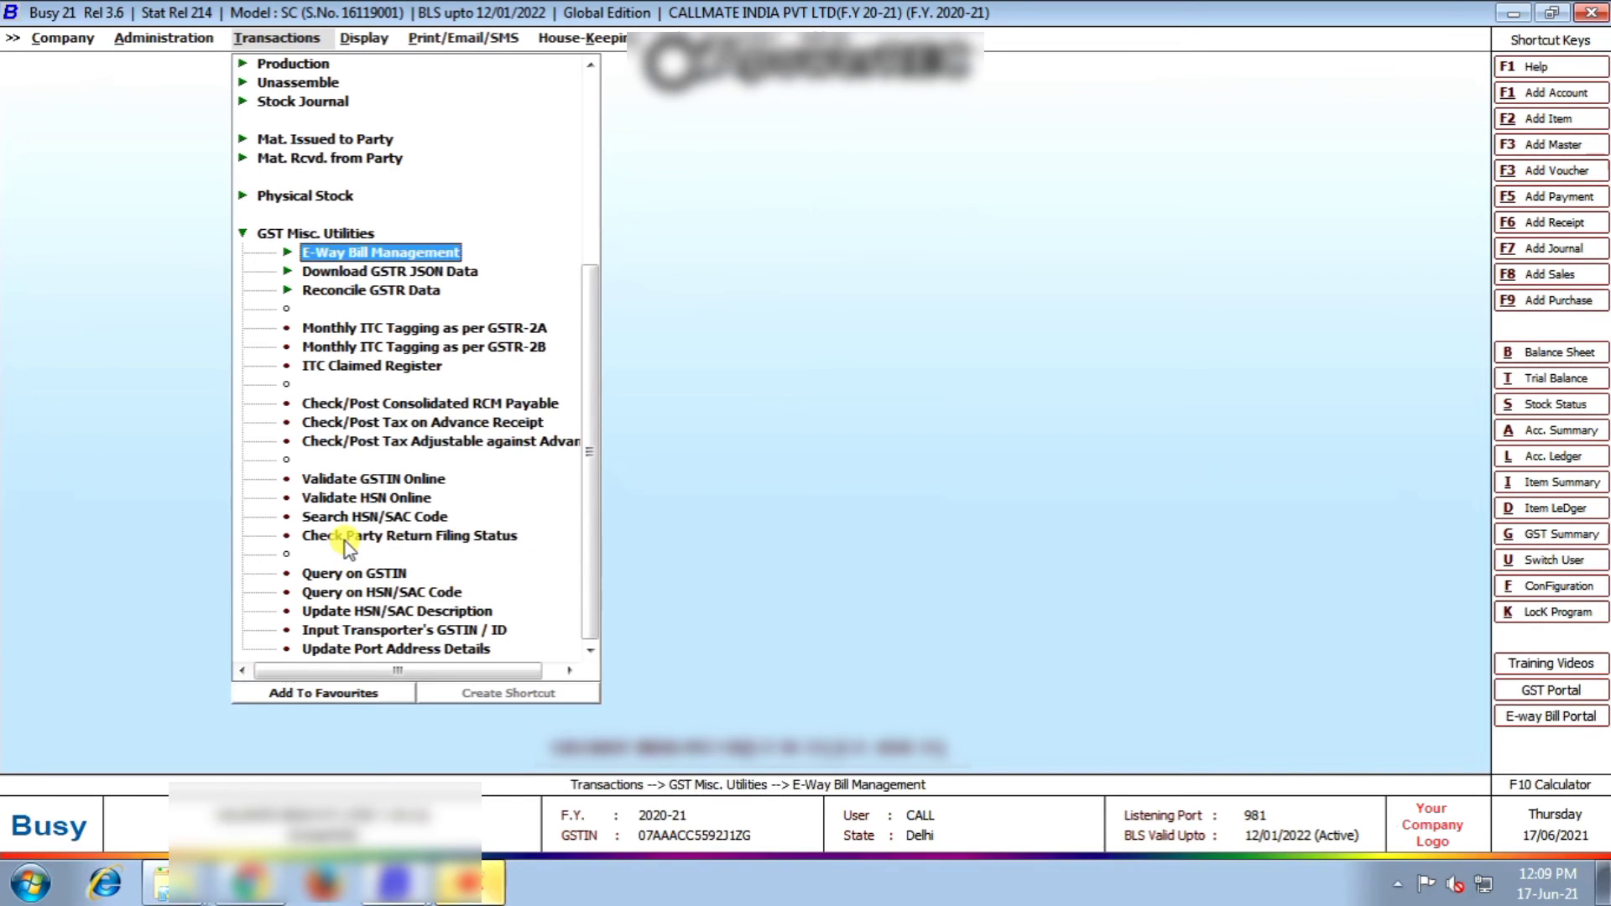
pyautogui.press('Down')
pyautogui.click(345, 541)
pyautogui.press('Down')
pyautogui.press('Down')
pyautogui.press('Down')
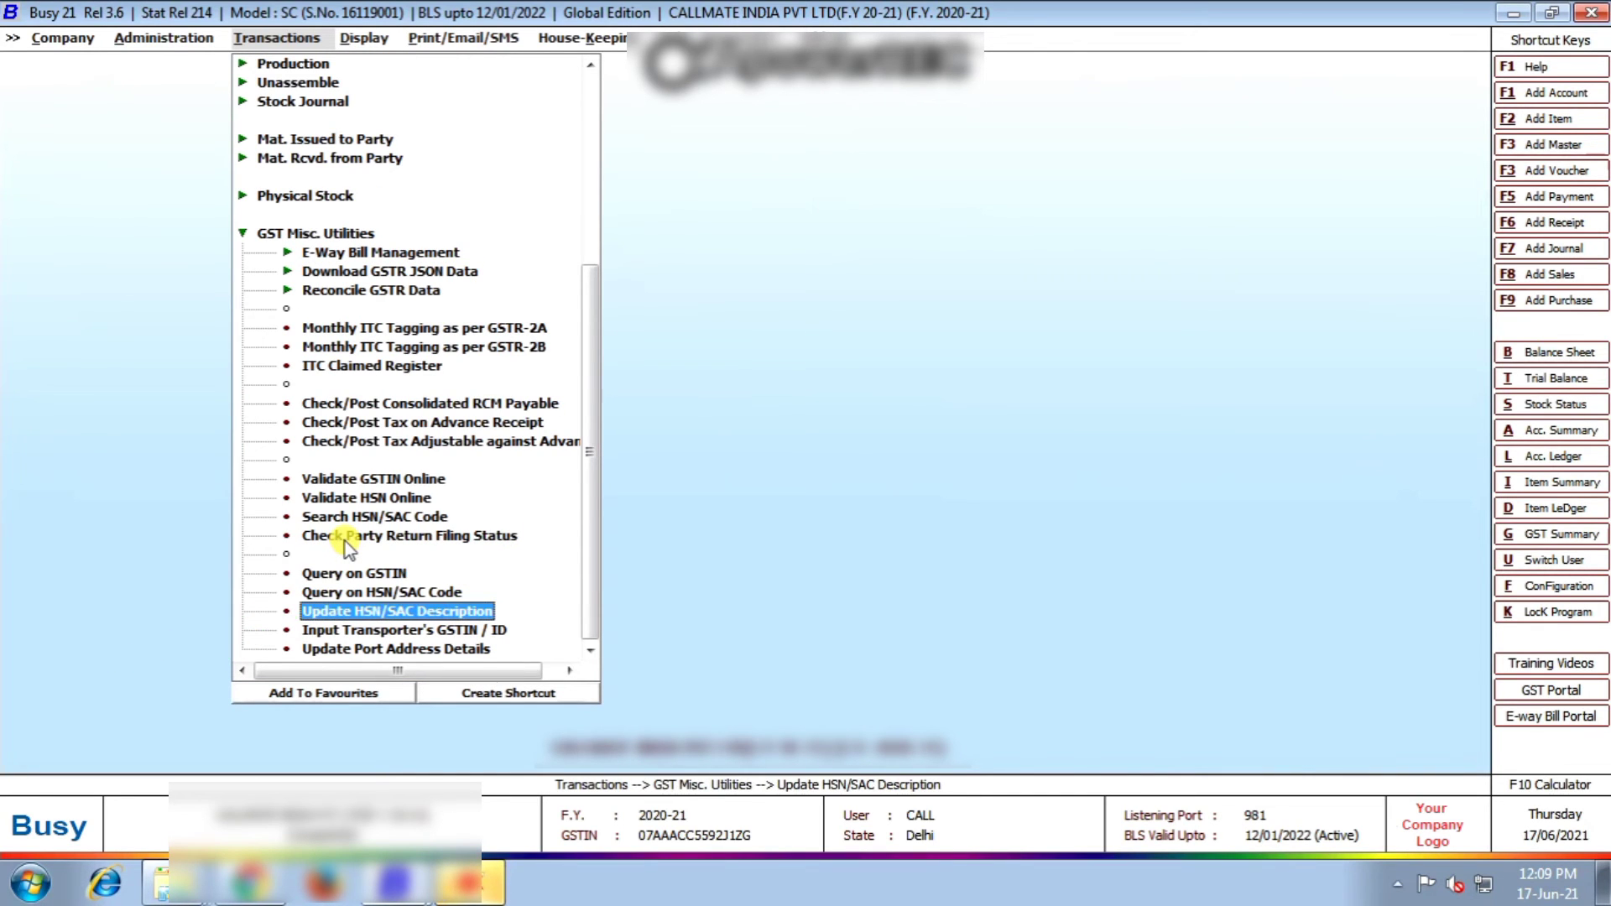
pyautogui.click(344, 539)
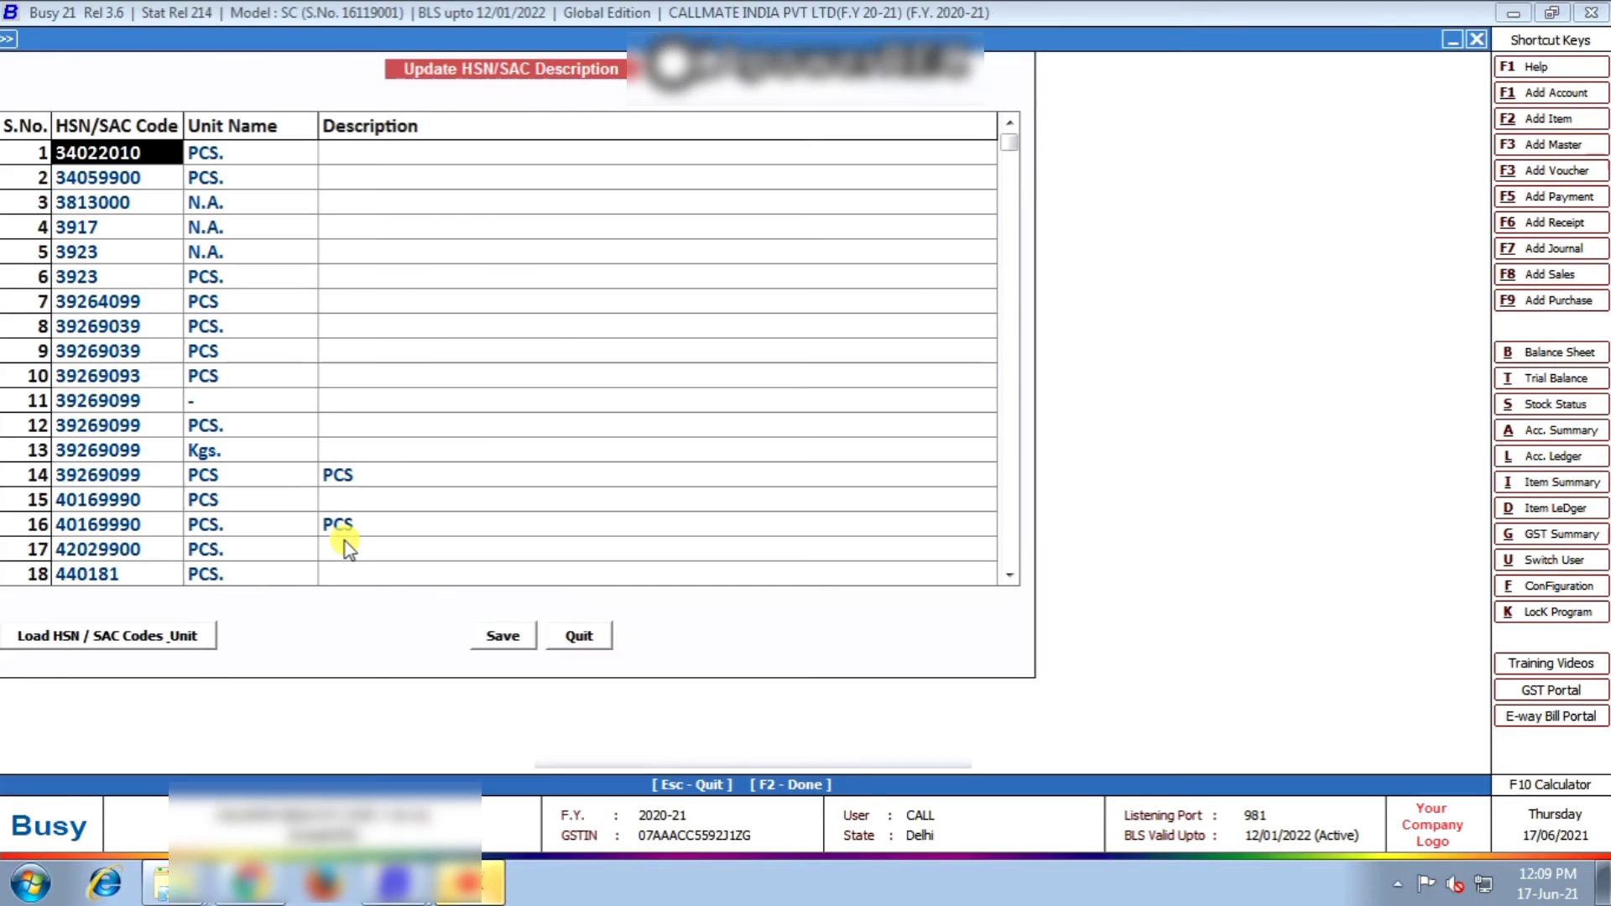
# Load the HSN/SAC codes and their units into the description update list.
pyautogui.click(66, 638)
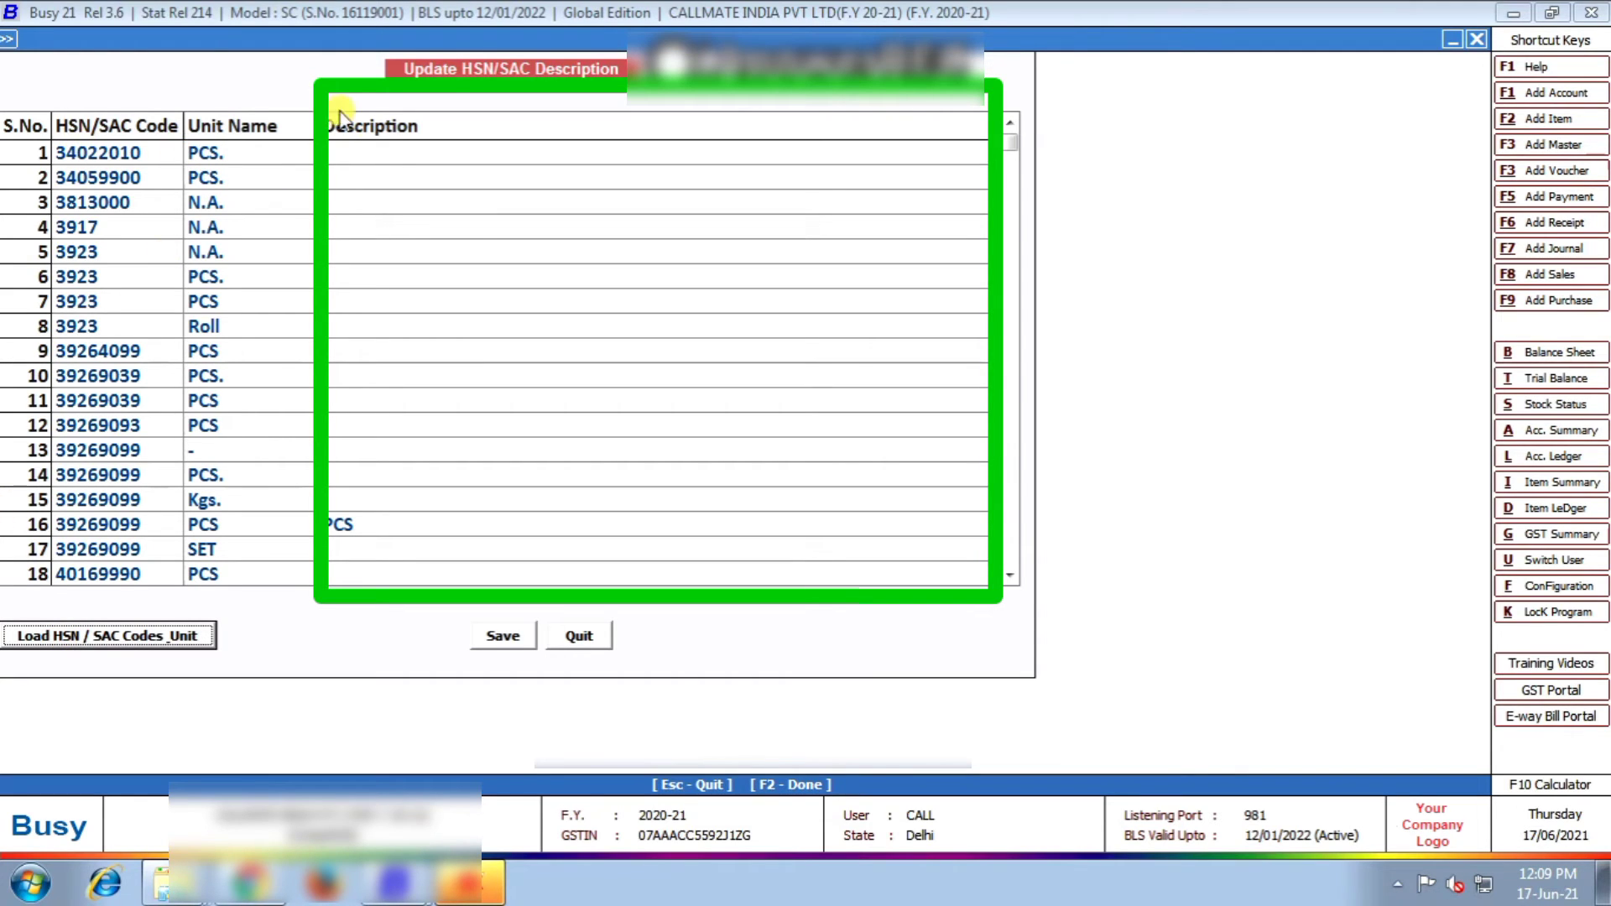
pyautogui.click(369, 154)
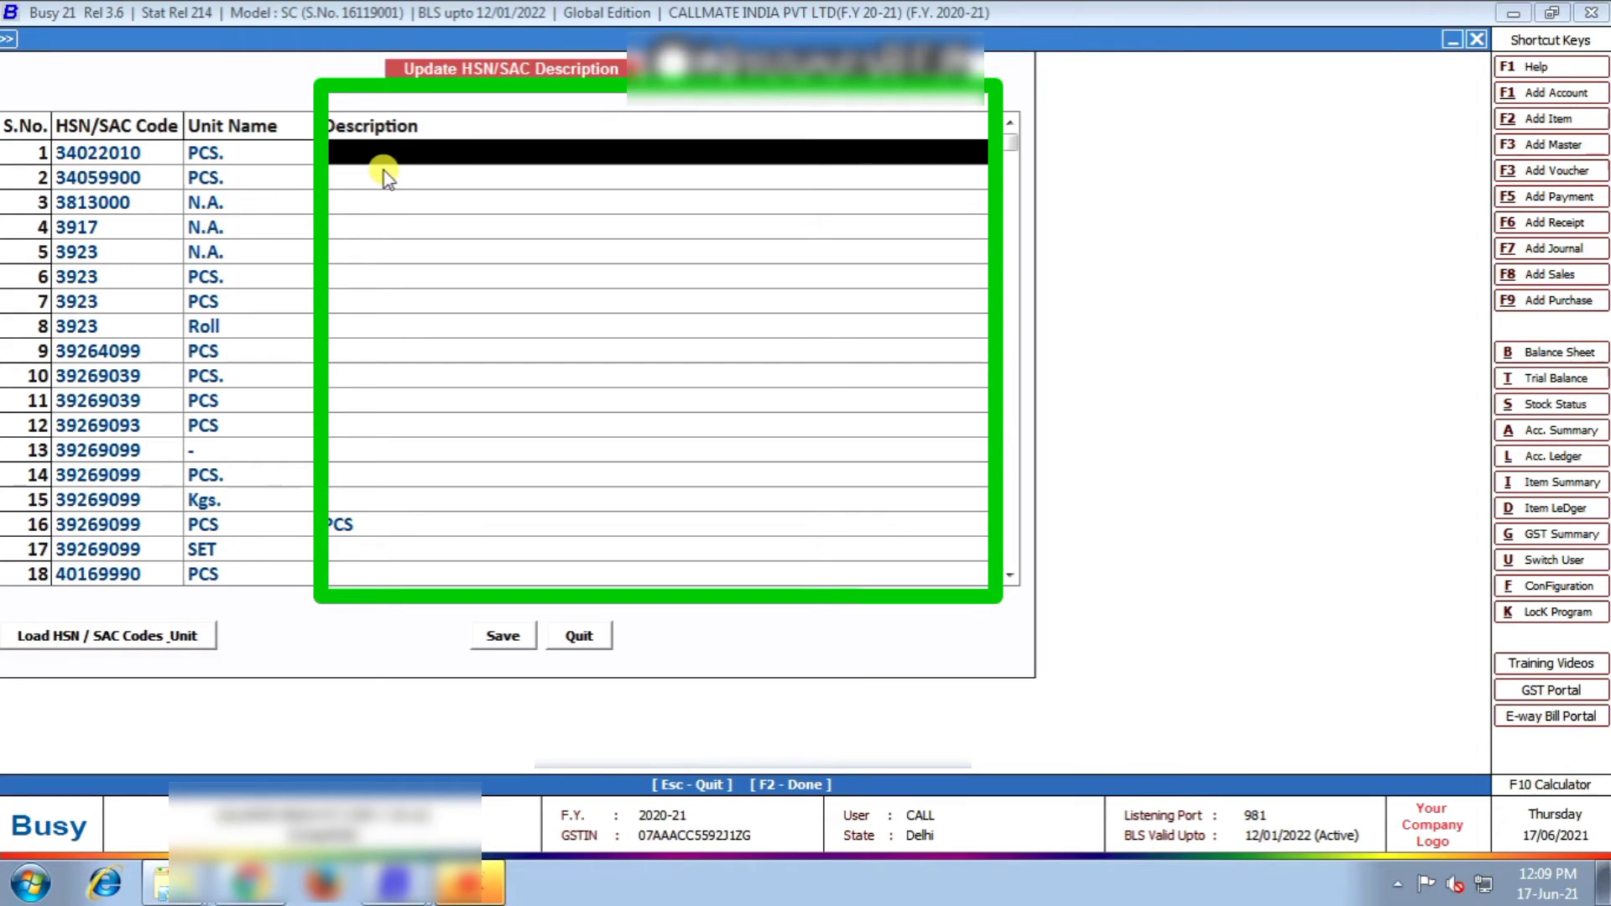
pyautogui.write('20 charector')
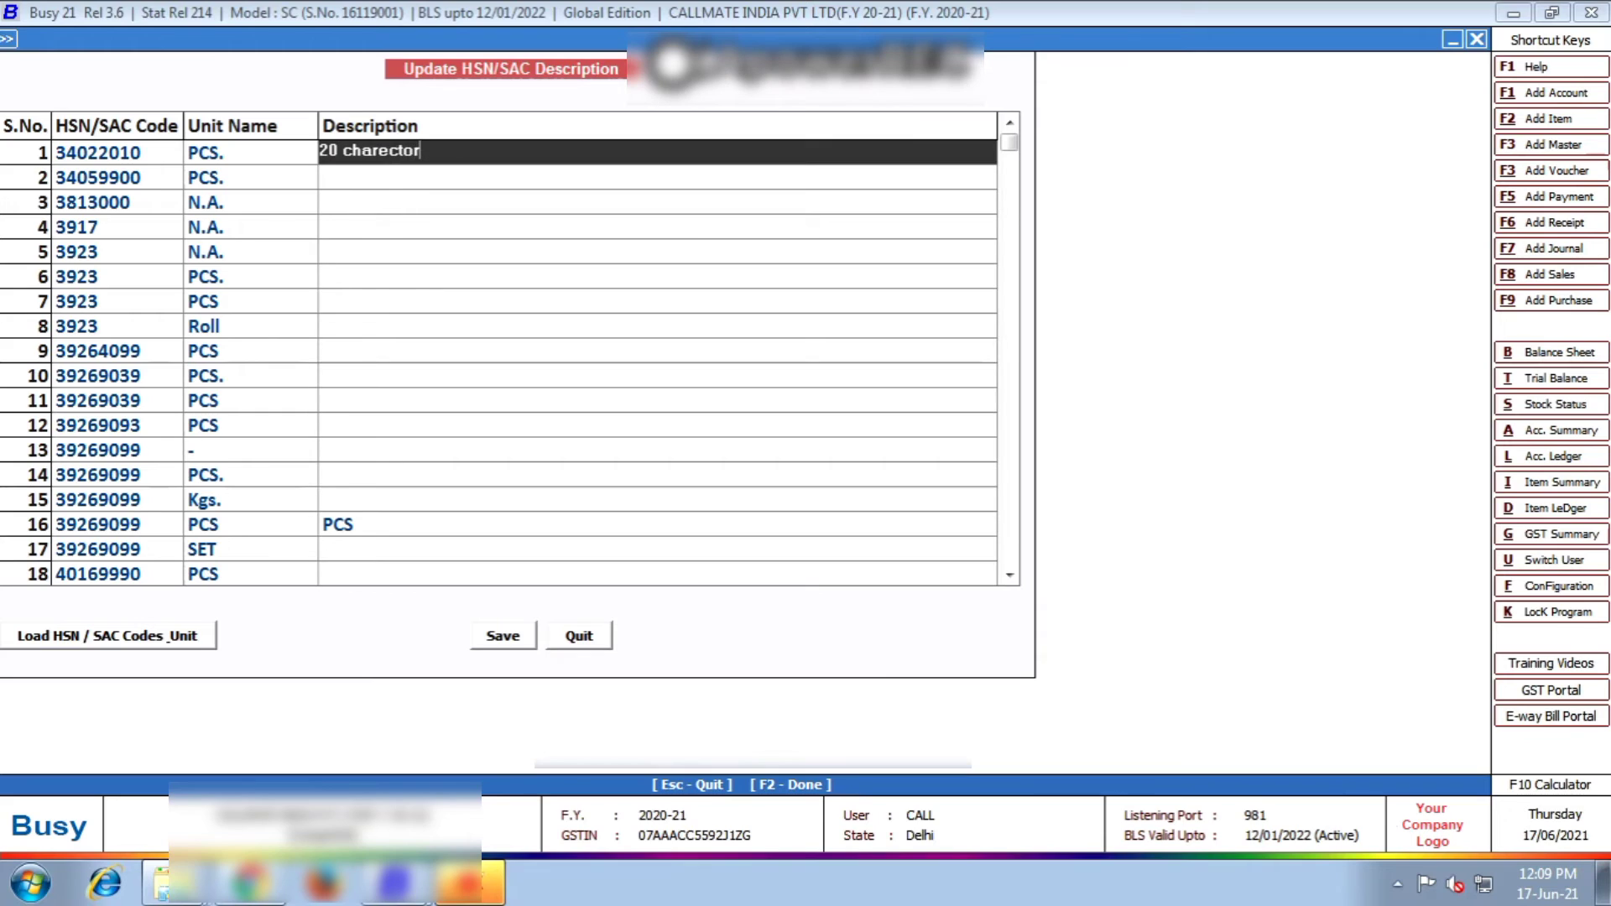
pyautogui.press('BackSpace')
pyautogui.press('BackSpace')
pyautogui.press('BackSpace')
pyautogui.press('BackSpace')
pyautogui.press('BackSpace')
pyautogui.press('BackSpace')
pyautogui.press('BackSpace')
pyautogui.press('BackSpace')
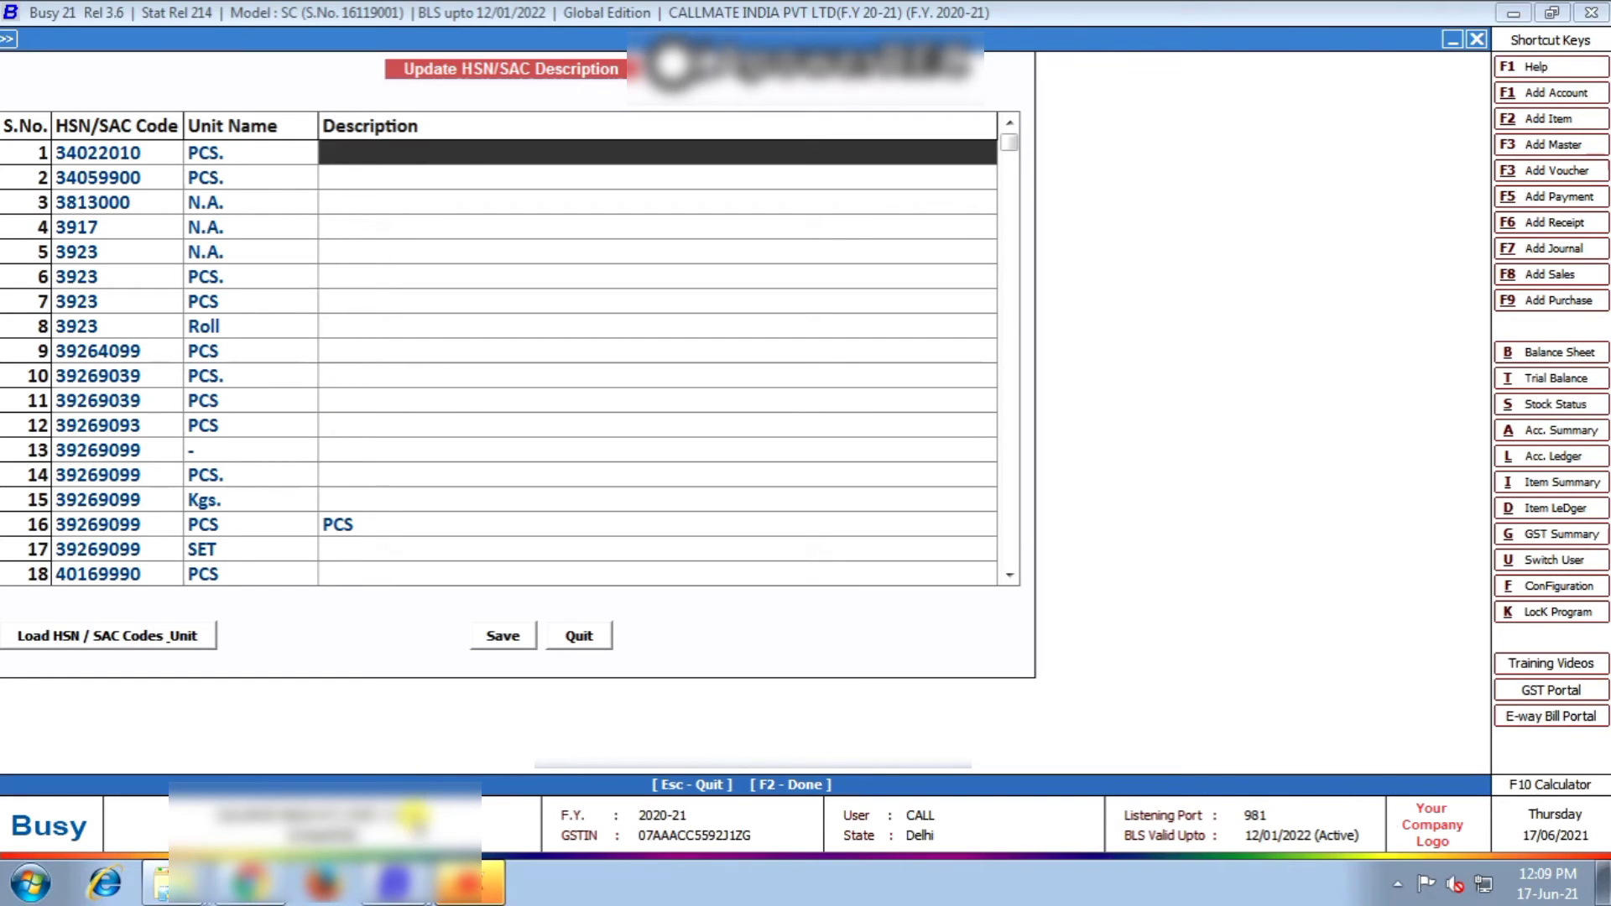
# Copy the HSN/SAC codes and unit names of the first ten rows into the Excel sheet starting at cell A2.
pyautogui.click(63, 153)
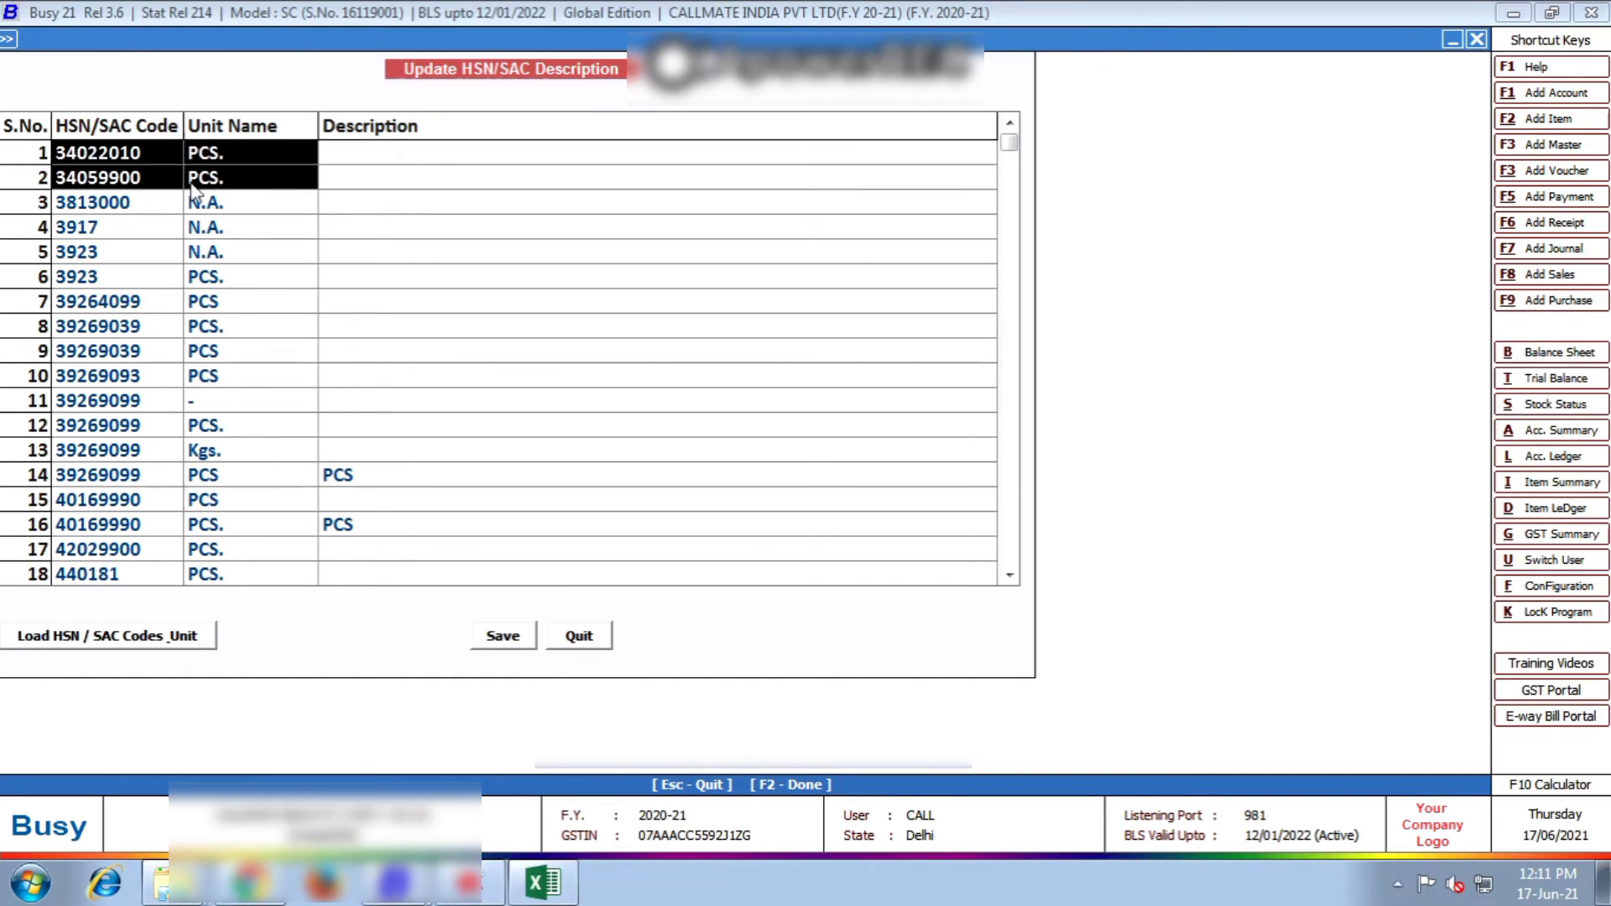
pyautogui.moveTo(195, 192); pyautogui.dragTo(264, 368)
pyautogui.hotkey('ctrl', 'c')
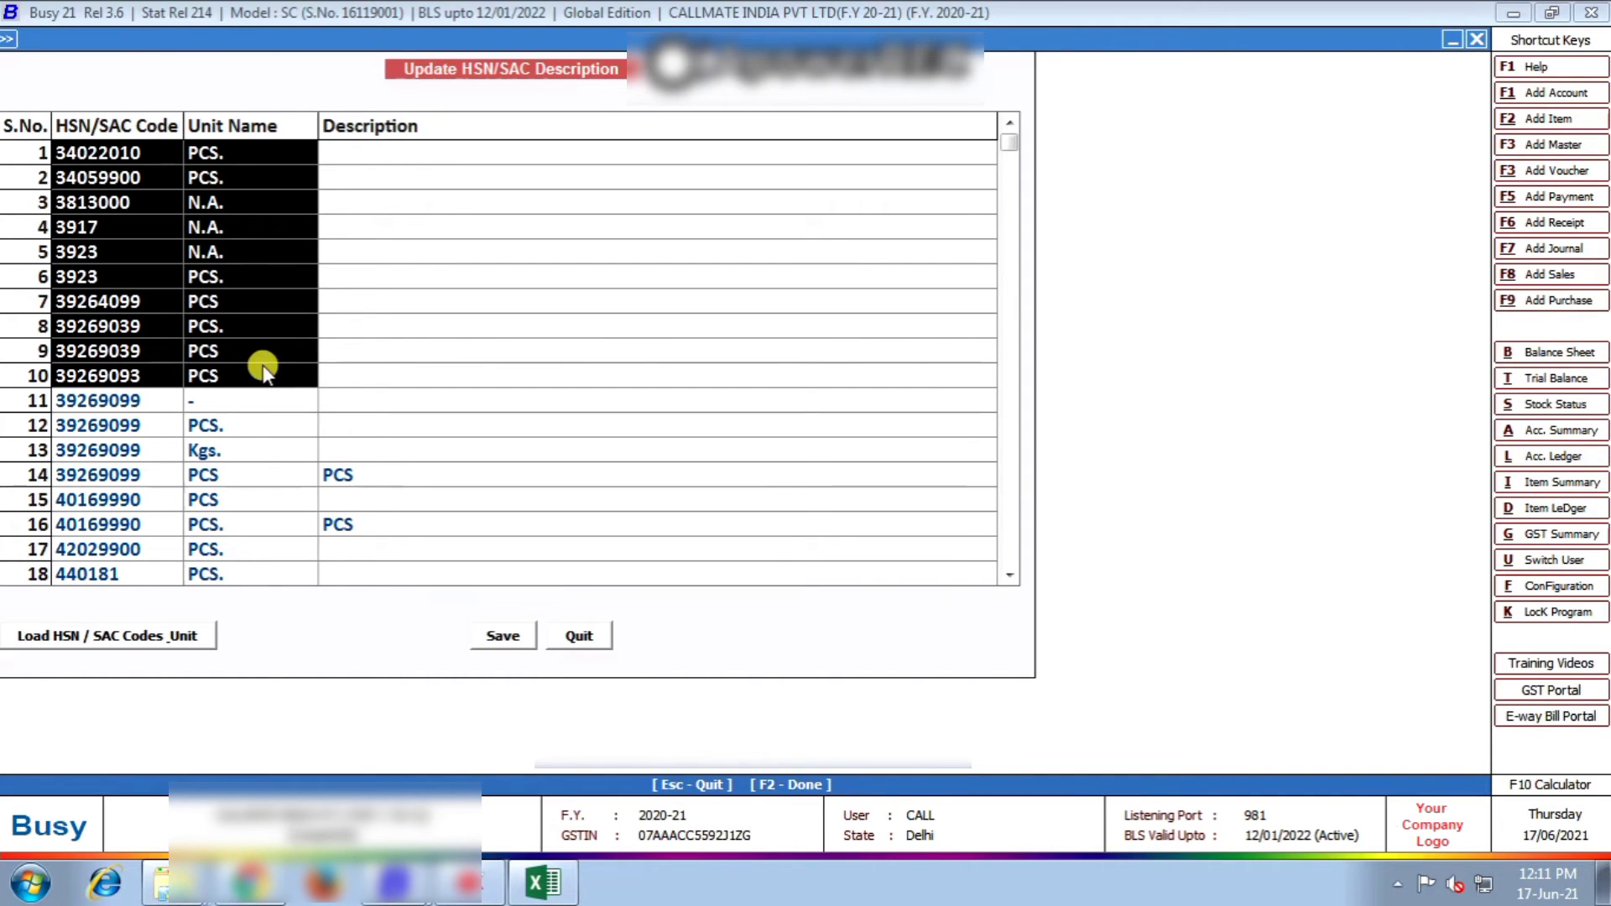
pyautogui.click(542, 883)
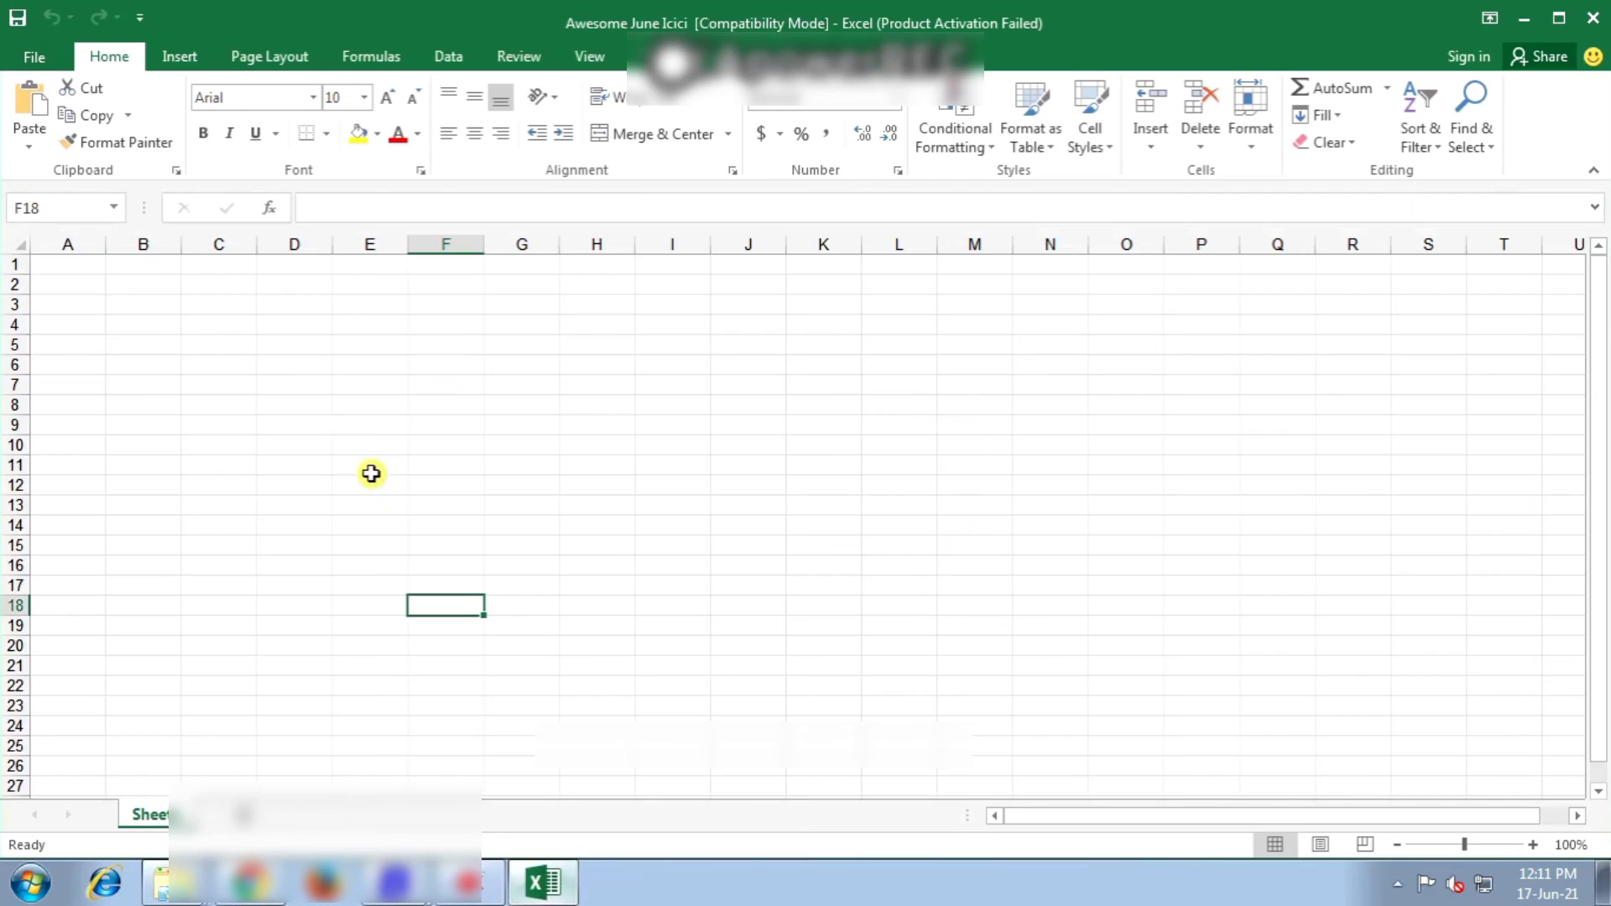
pyautogui.click(69, 282)
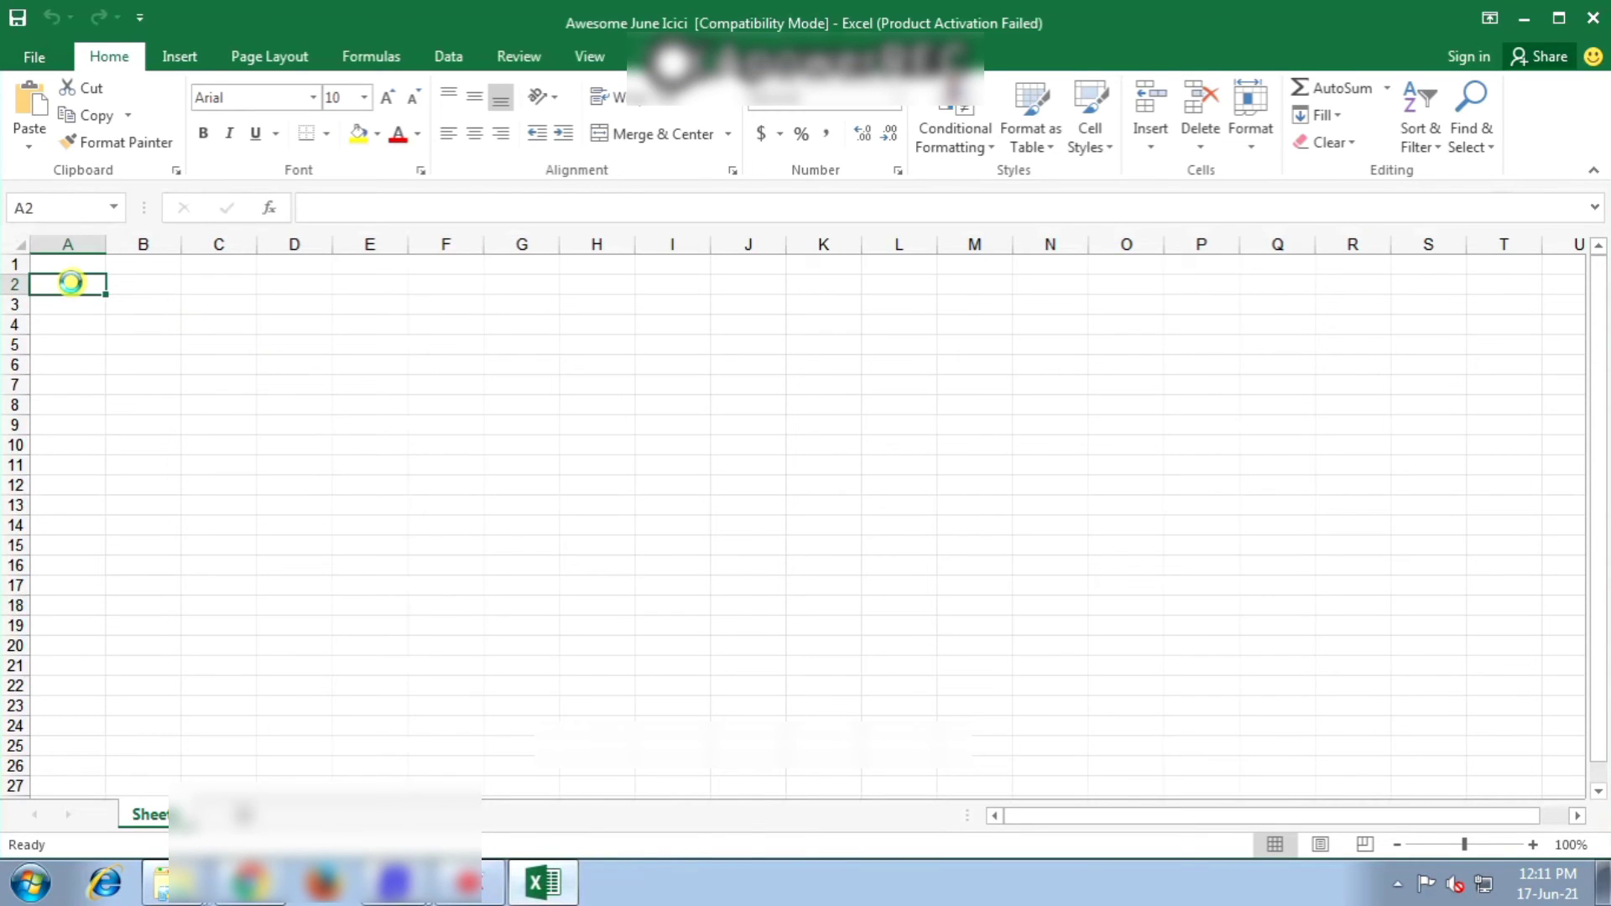
pyautogui.hotkey('ctrl', 'v')
pyautogui.click(172, 442)
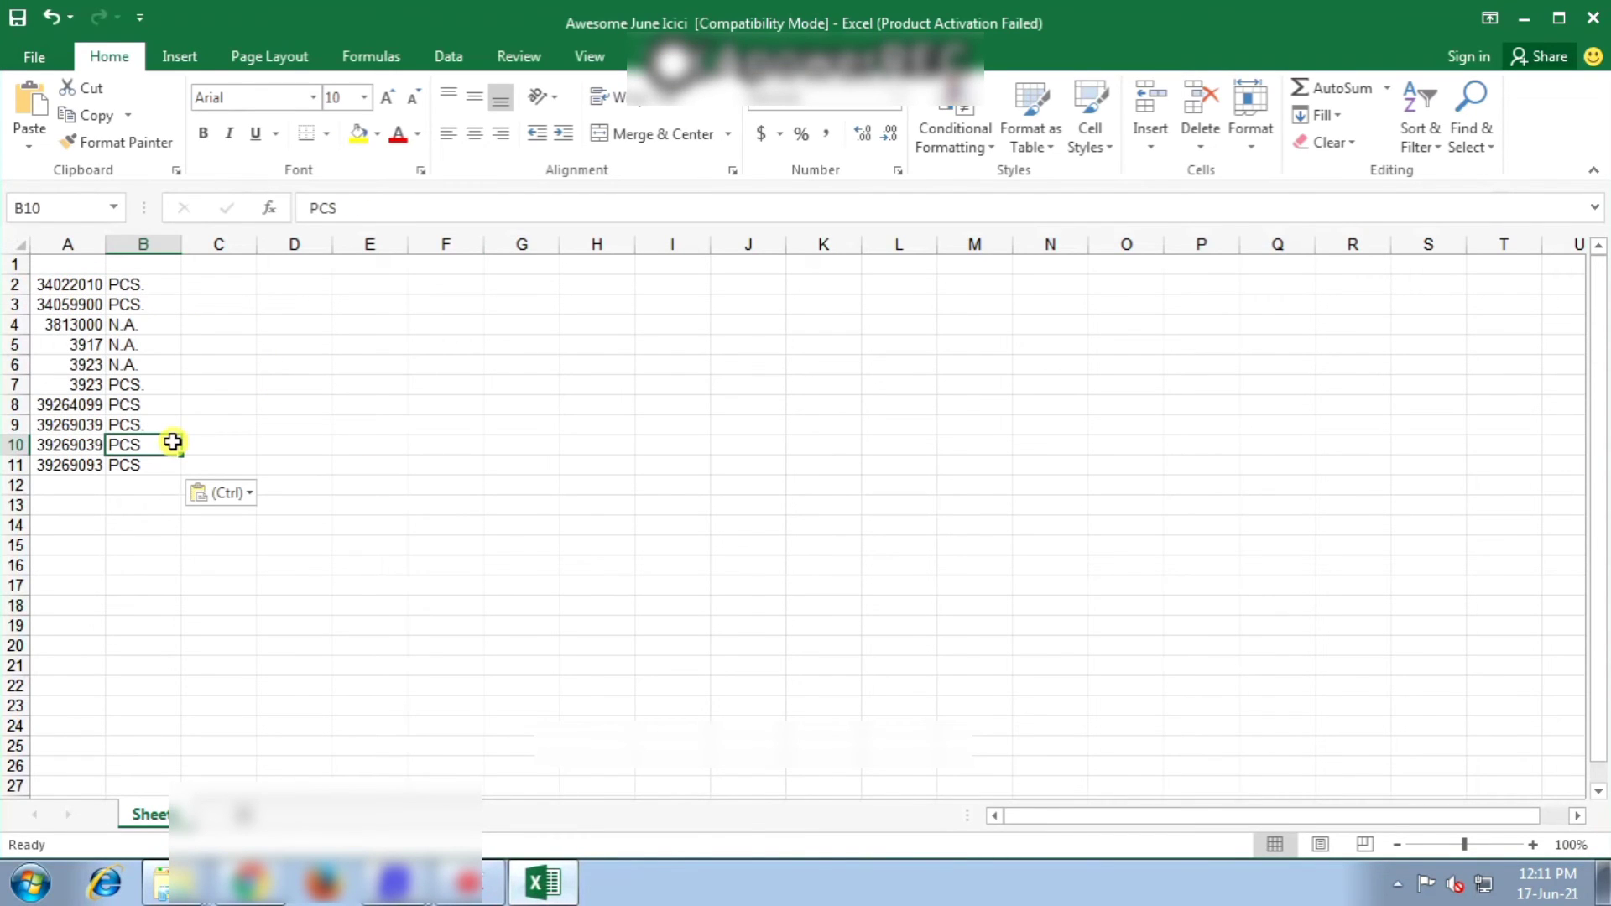
# Switch back to Busy, leave the HSN/SAC description utility and open the item master selection for modification.
pyautogui.hotkey('alt', 'Tab')
pyautogui.press('Escape')
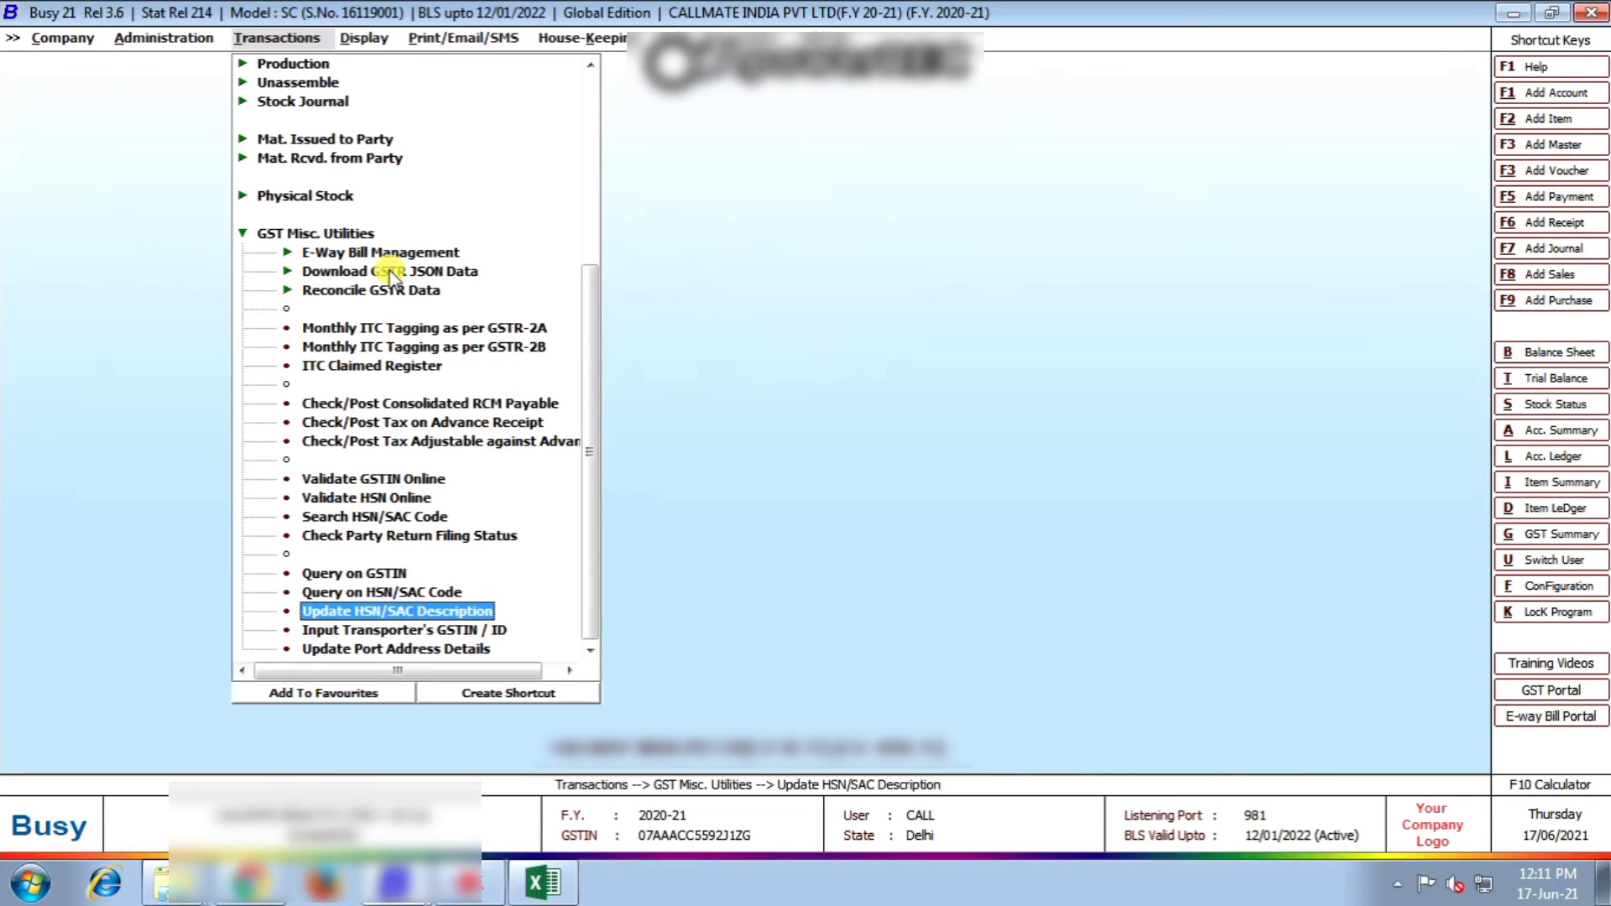
pyautogui.press('Escape')
pyautogui.press('Return')
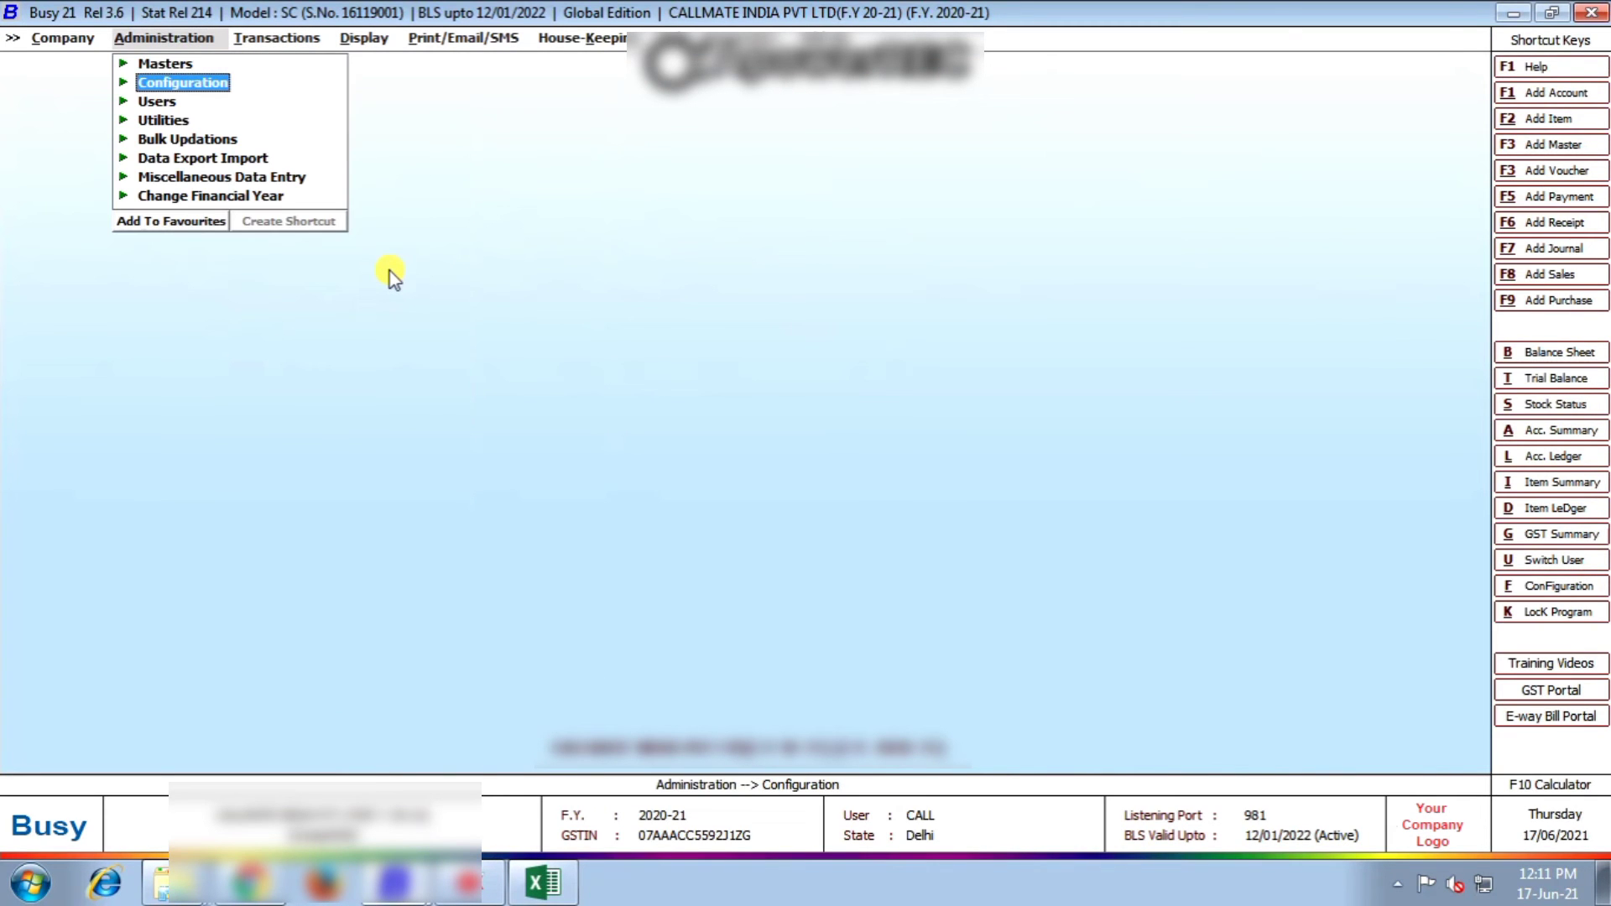
pyautogui.press('Up')
pyautogui.press('Return')
pyautogui.press('Down')
pyautogui.press('Down')
pyautogui.press('Down')
pyautogui.press('Down')
pyautogui.press('Return')
pyautogui.press('Down')
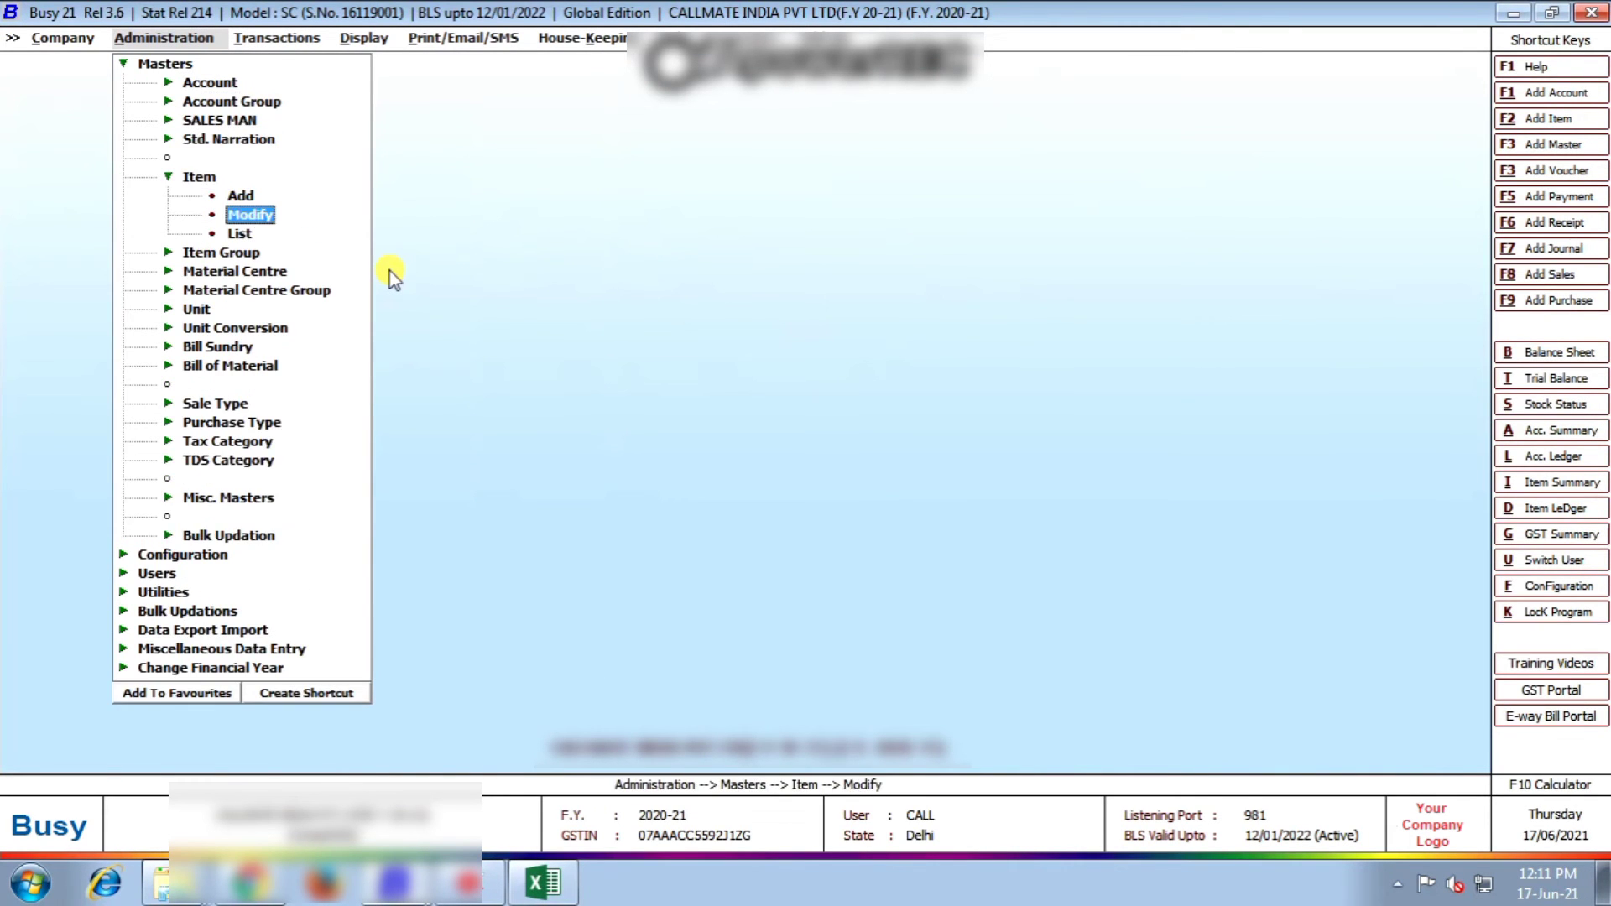
pyautogui.press('Return')
# Open the item PORTABLE BATTERY CHARGER FOR MOBILE PHN for modification.
pyautogui.press('Down')
pyautogui.press('Down')
pyautogui.click(116, 239)
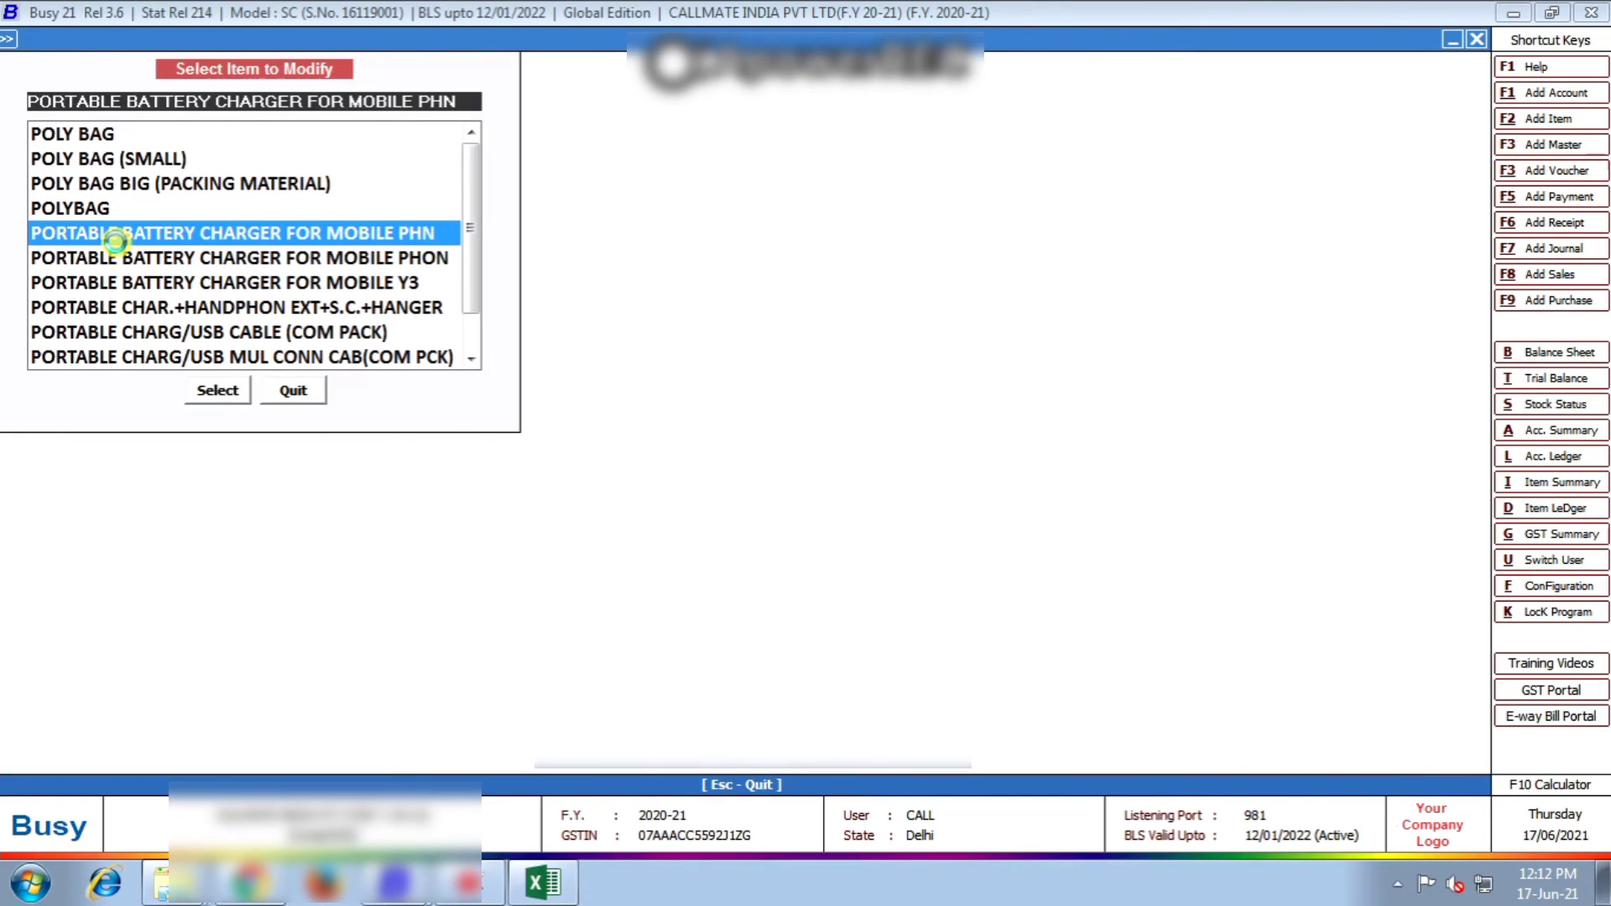
pyautogui.click(116, 240)
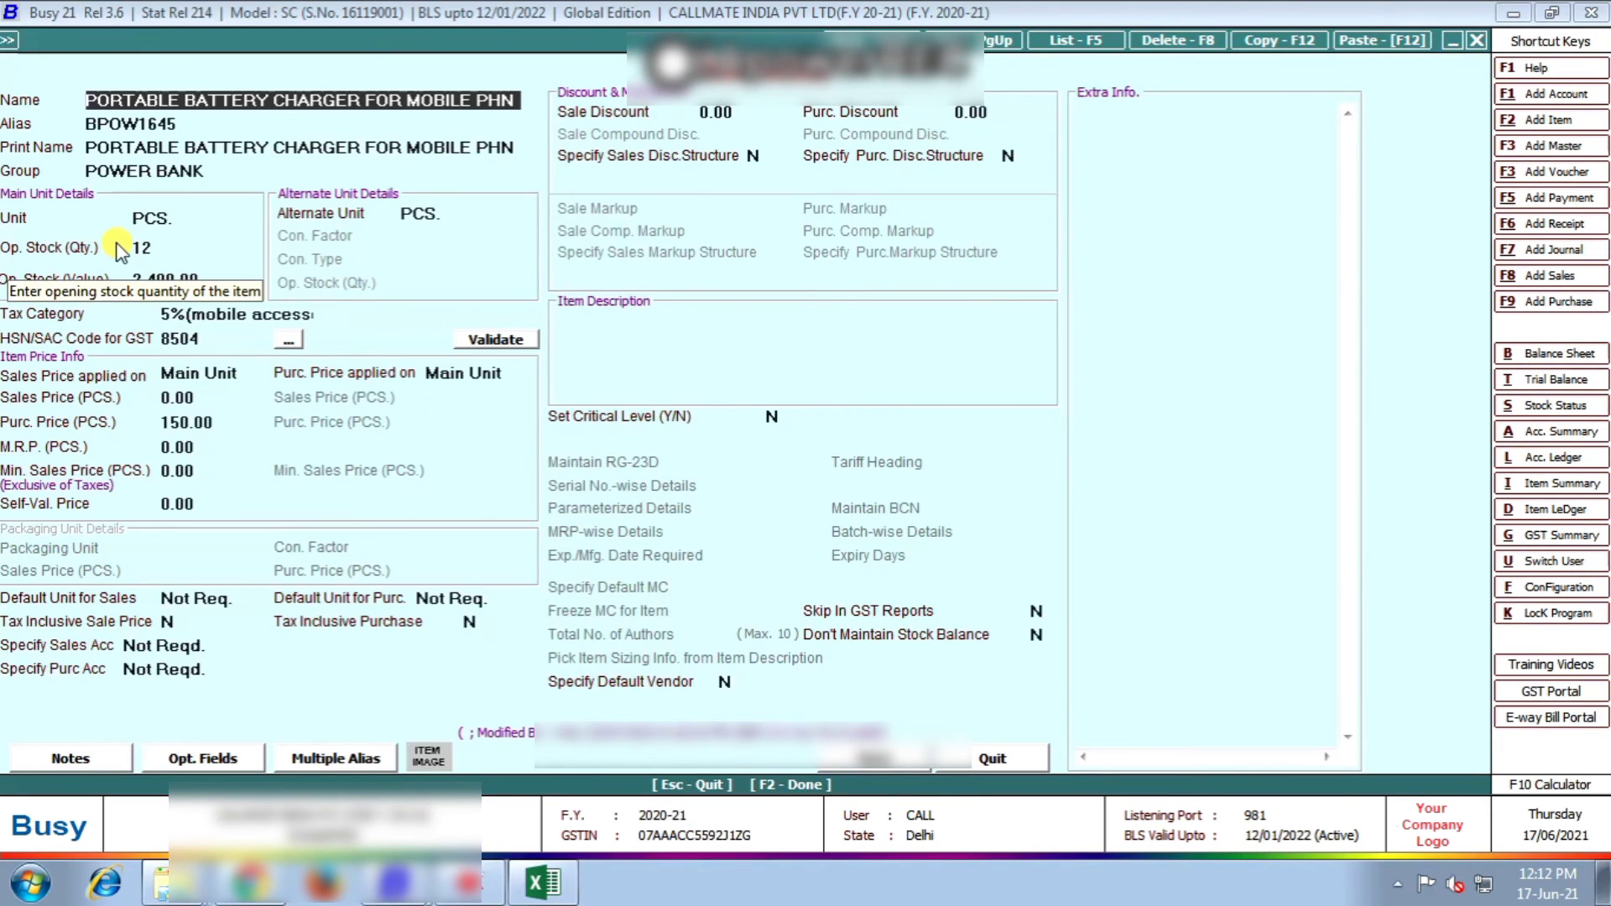
# Validate the item's HSN/SAC code for GST and continue to the HSN/SAC code search.
pyautogui.click(213, 333)
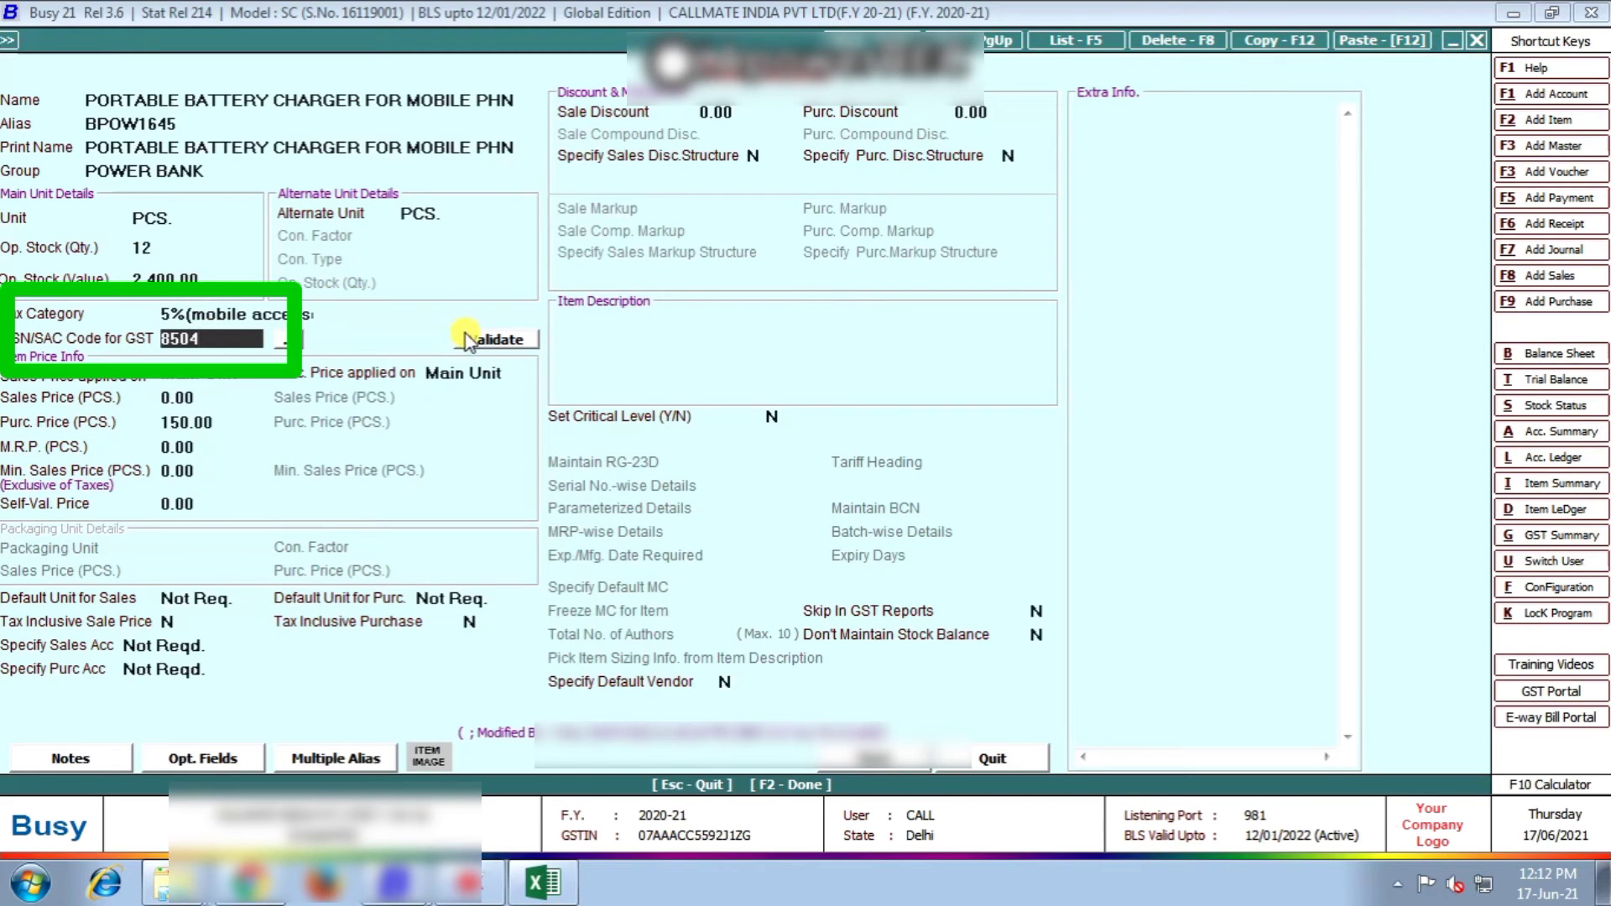
pyautogui.click(489, 342)
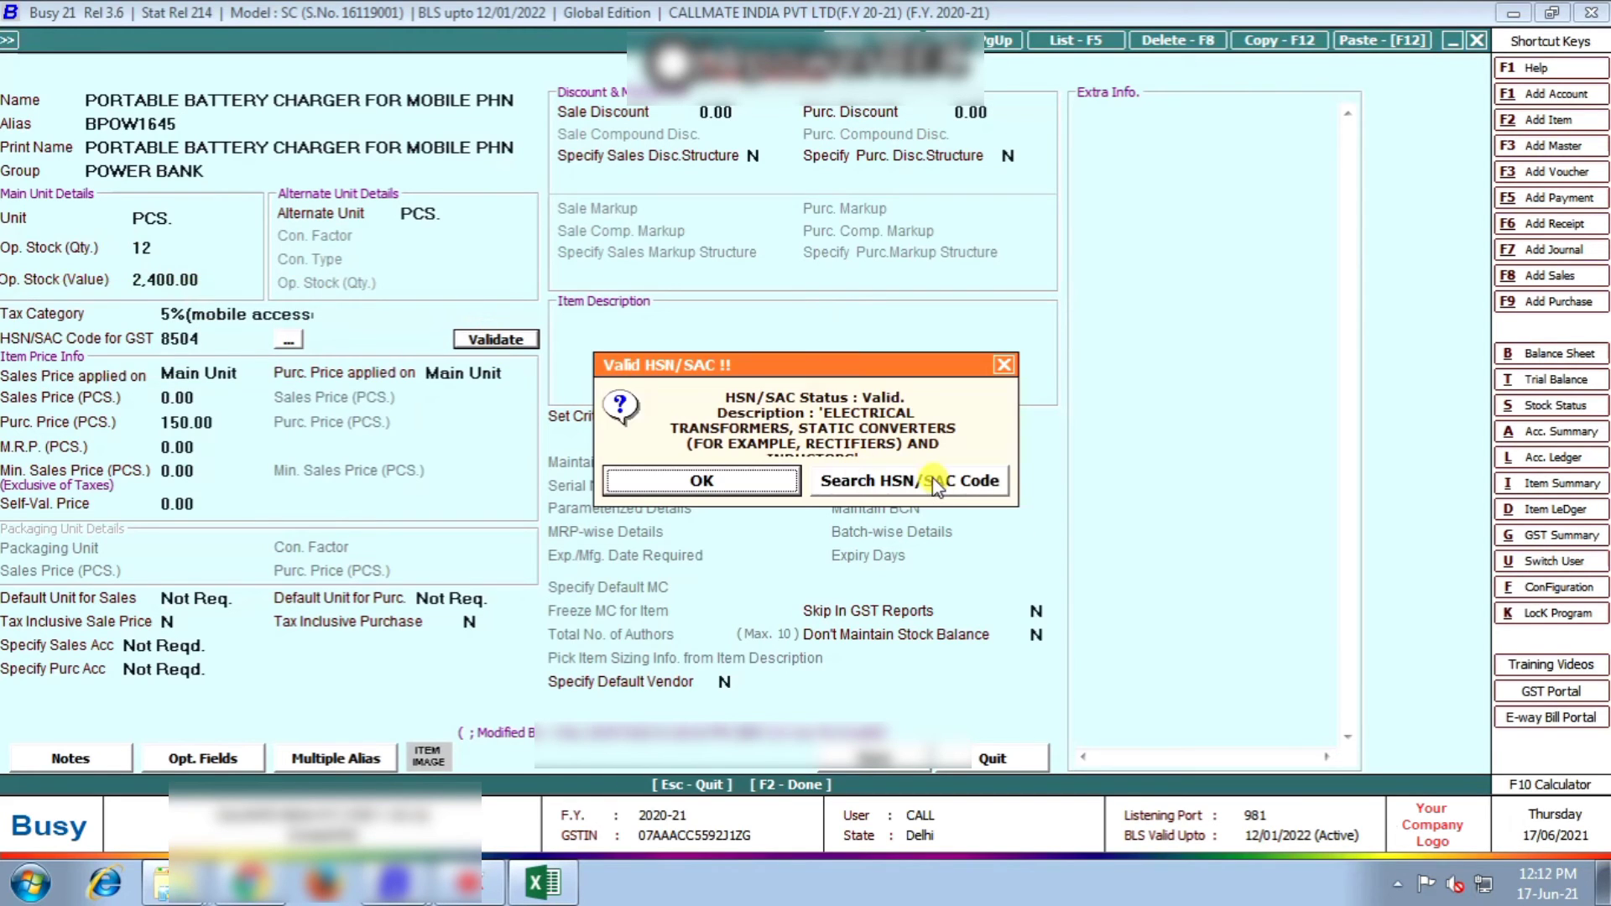
pyautogui.click(937, 487)
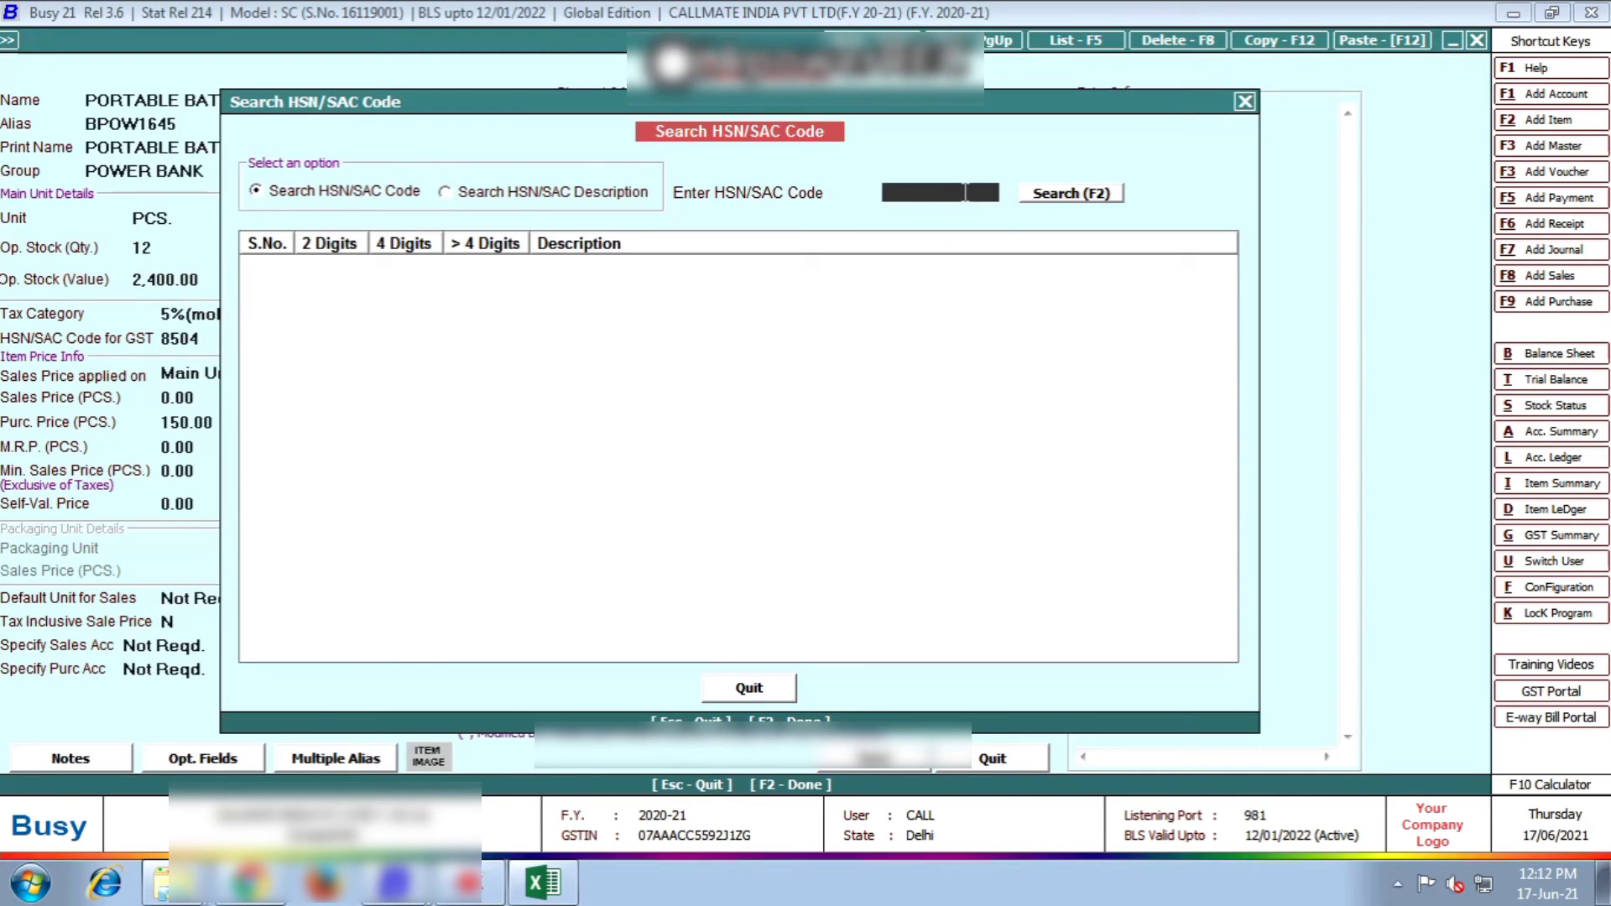
# Copy the HSN code 34022010 from cell A2 in Excel and search for it in Busy's HSN/SAC code search.
pyautogui.click(965, 192)
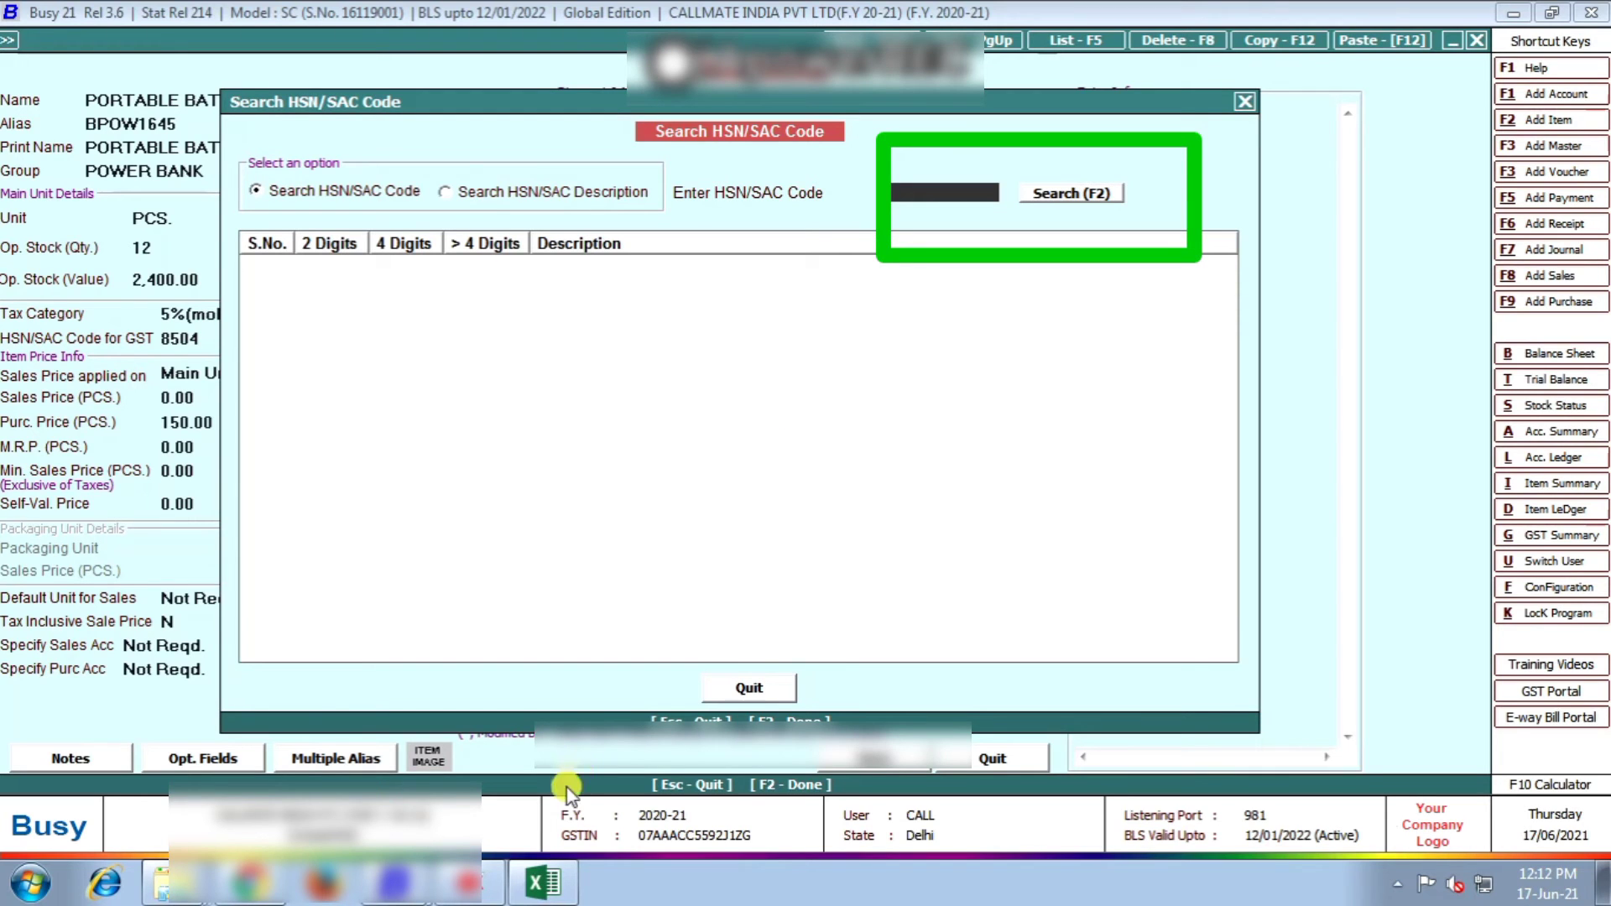
pyautogui.click(543, 881)
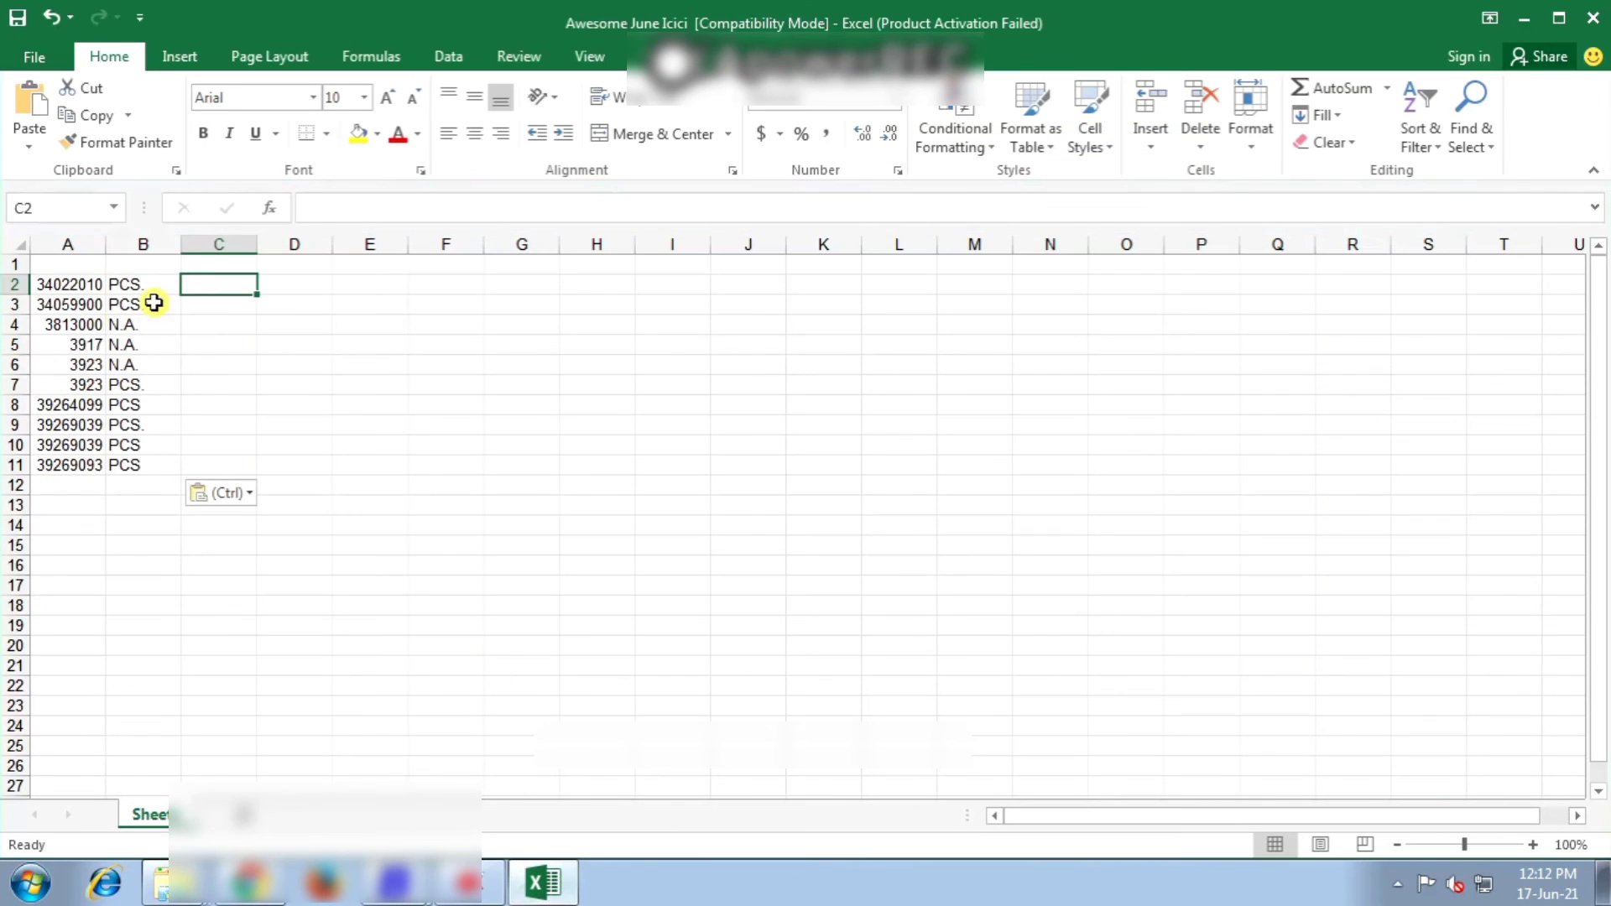
pyautogui.click(81, 286)
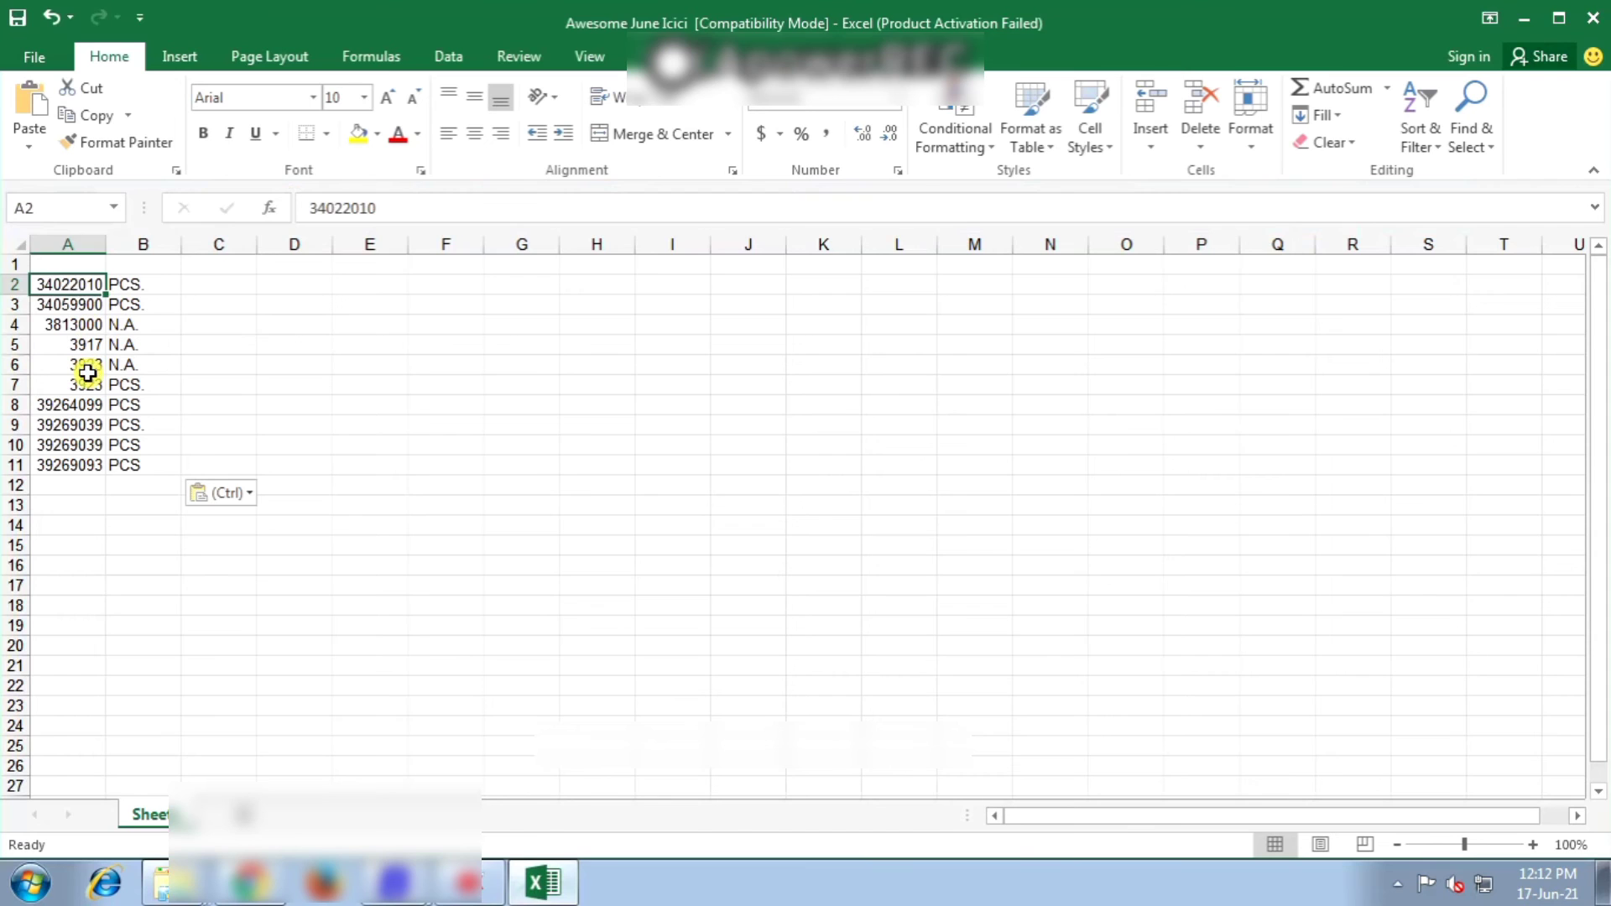
pyautogui.hotkey('ctrl', 'c')
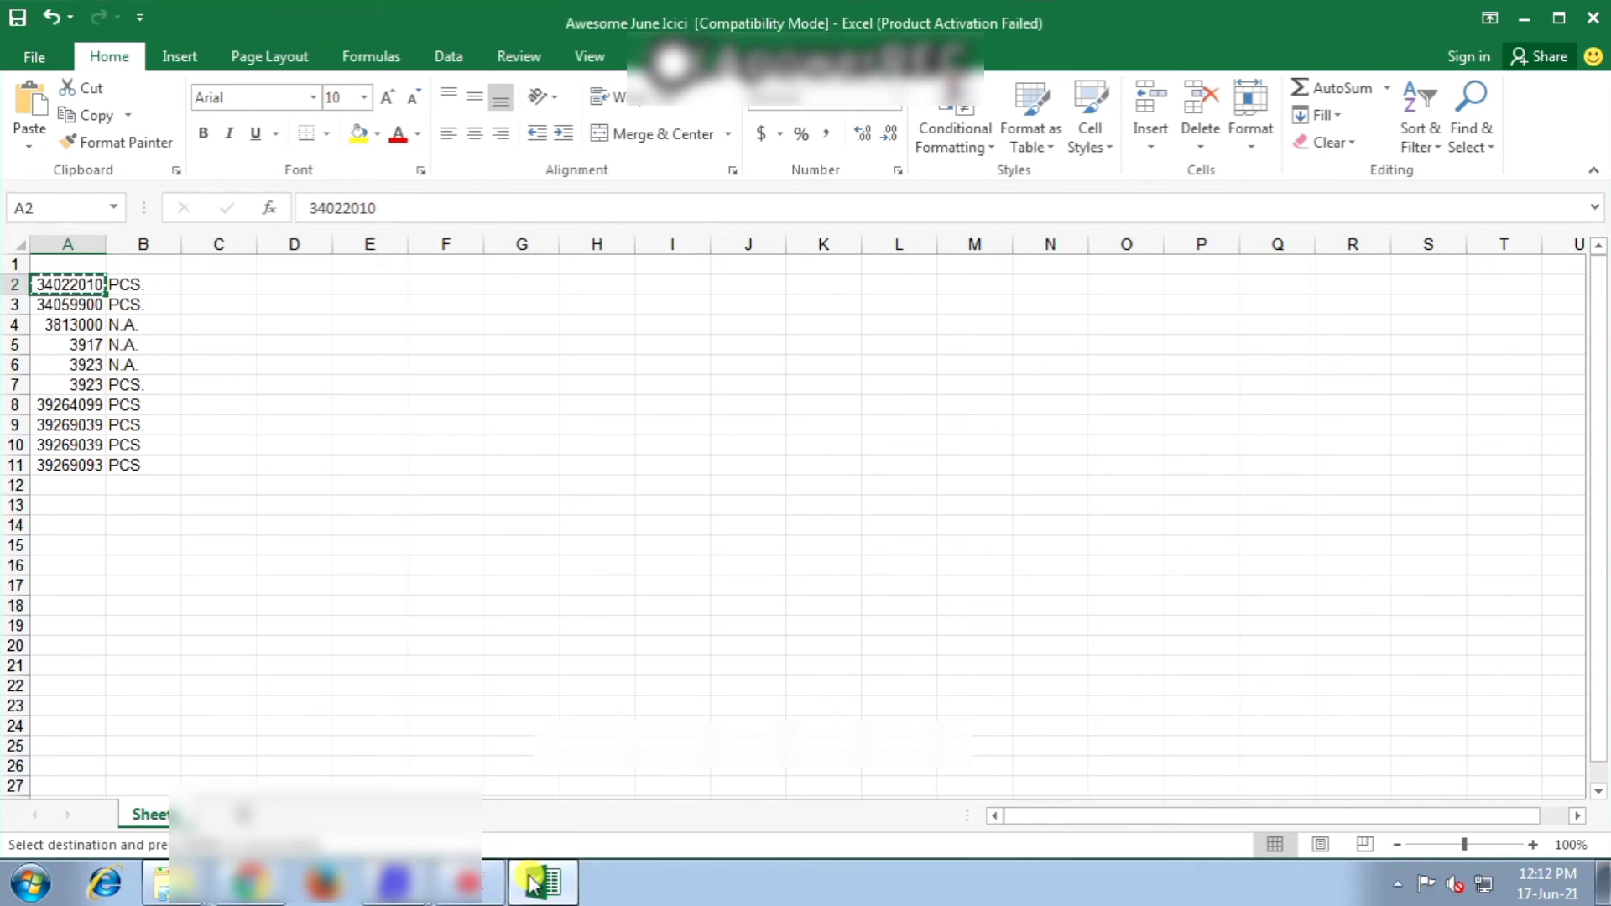
pyautogui.click(395, 881)
pyautogui.click(419, 801)
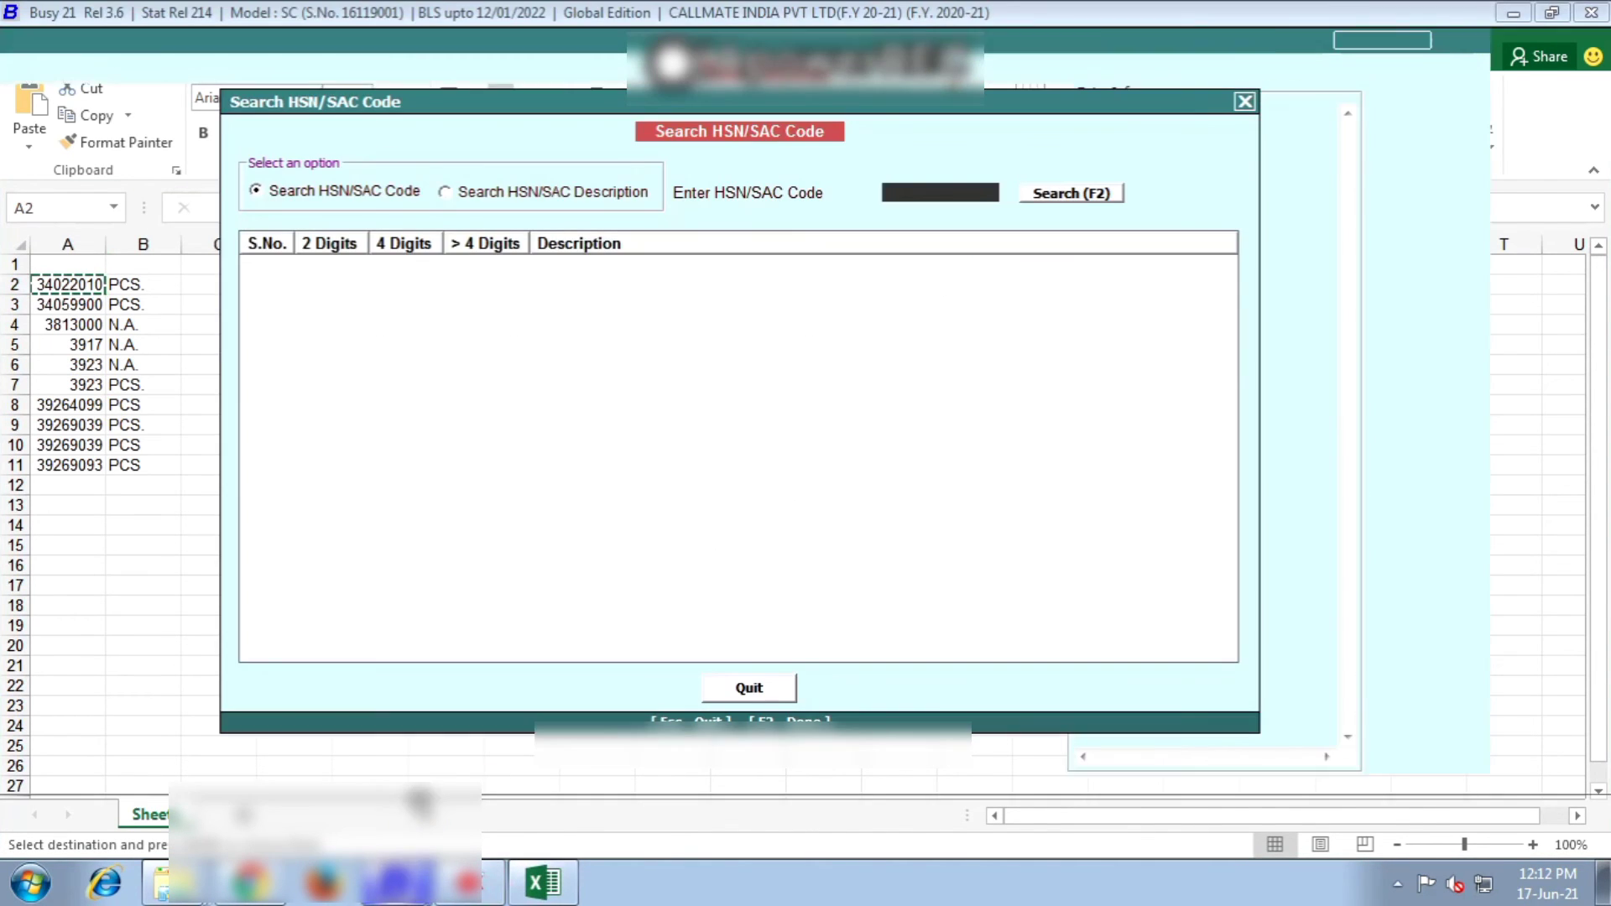
pyautogui.click(909, 192)
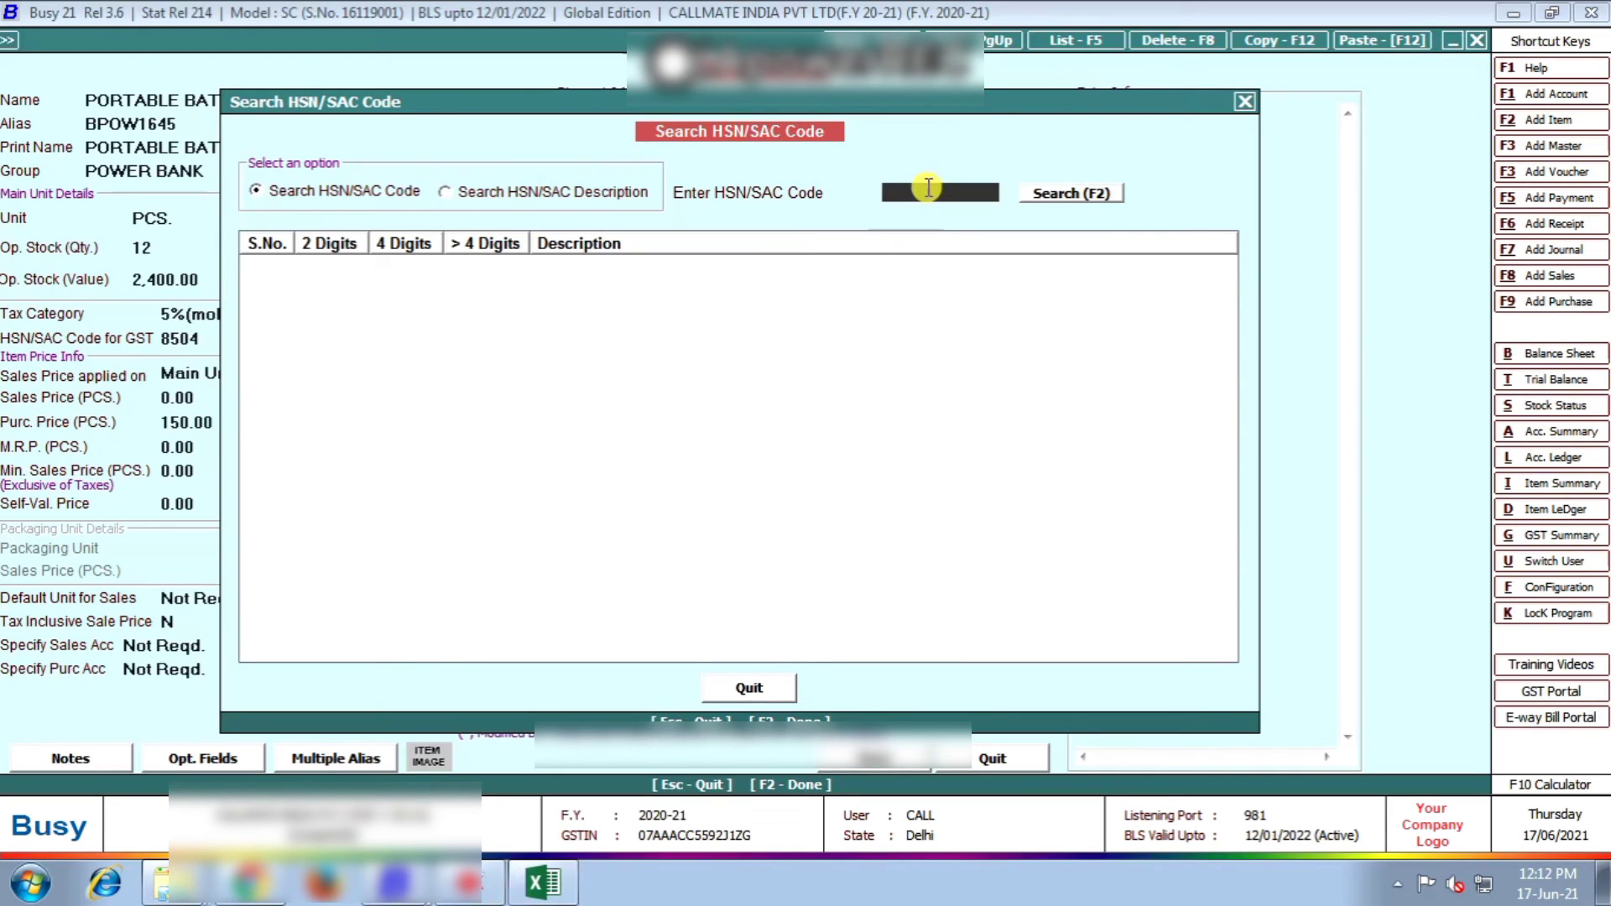
pyautogui.hotkey('ctrl', 'v')
pyautogui.click(1102, 202)
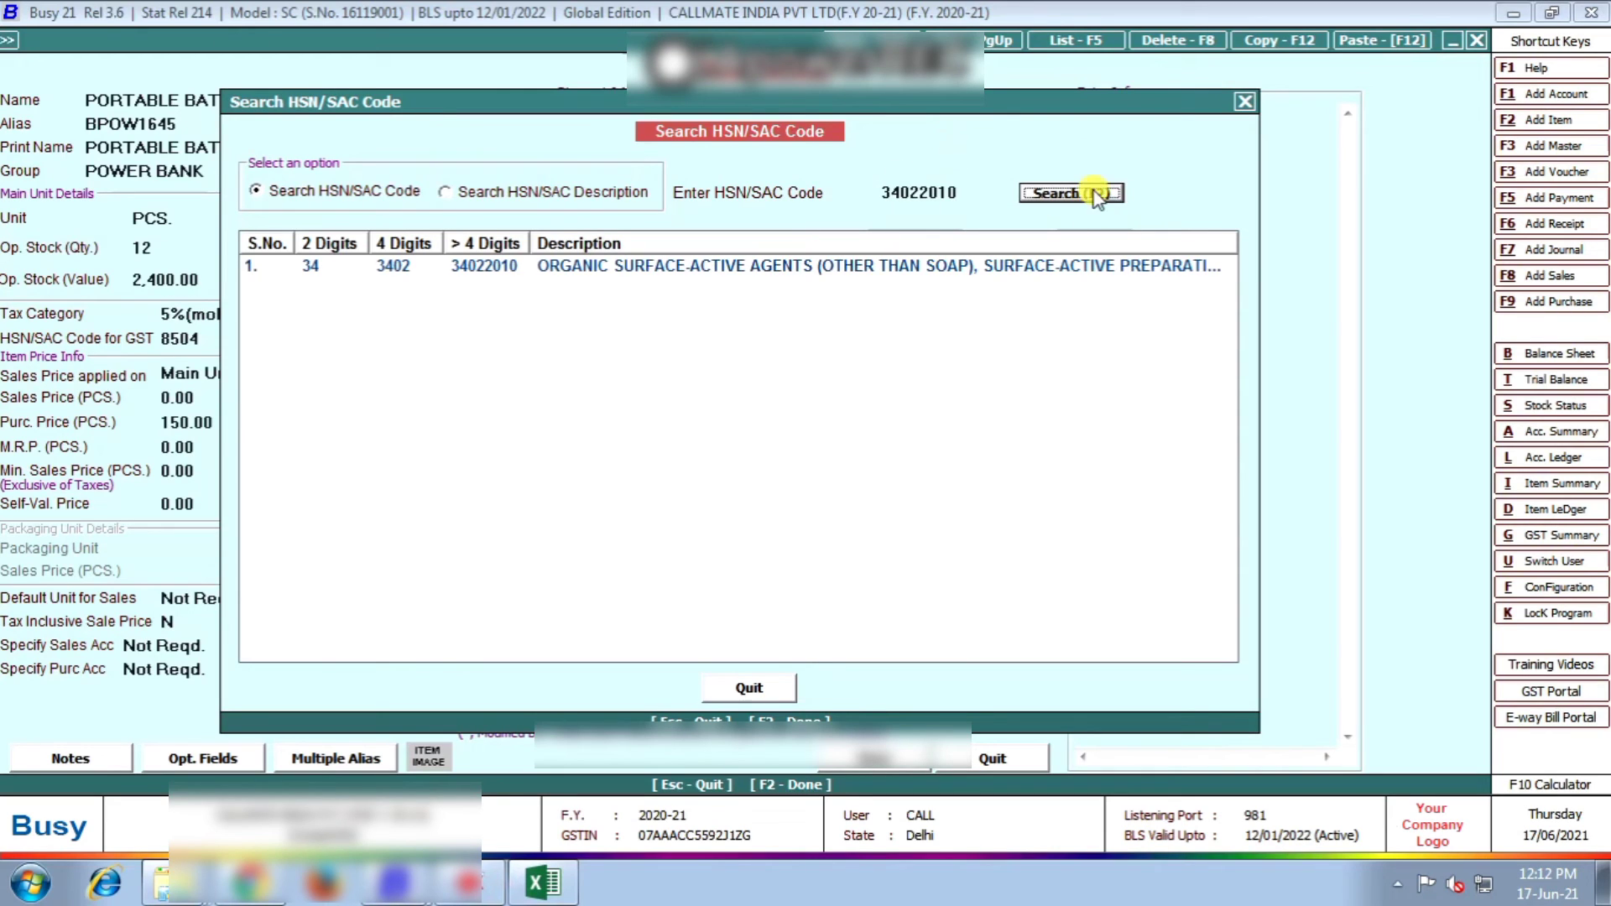
# Open the full description of code 34022010 and copy its text into cell C2 of the Excel sheet.
pyautogui.click(792, 275)
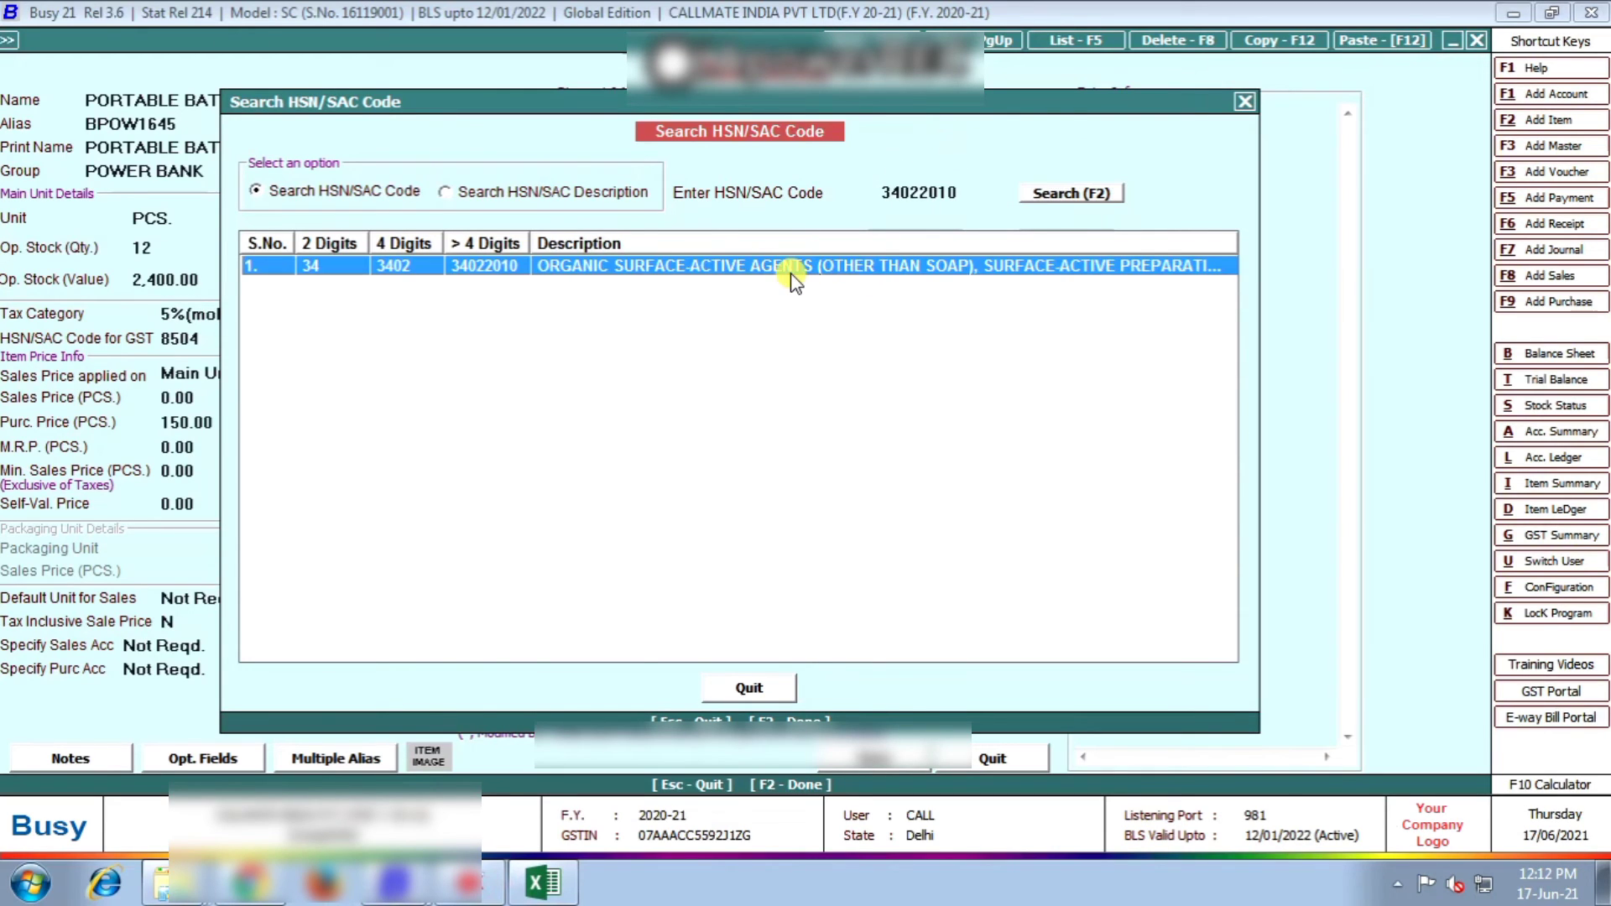
pyautogui.doubleClick(792, 275)
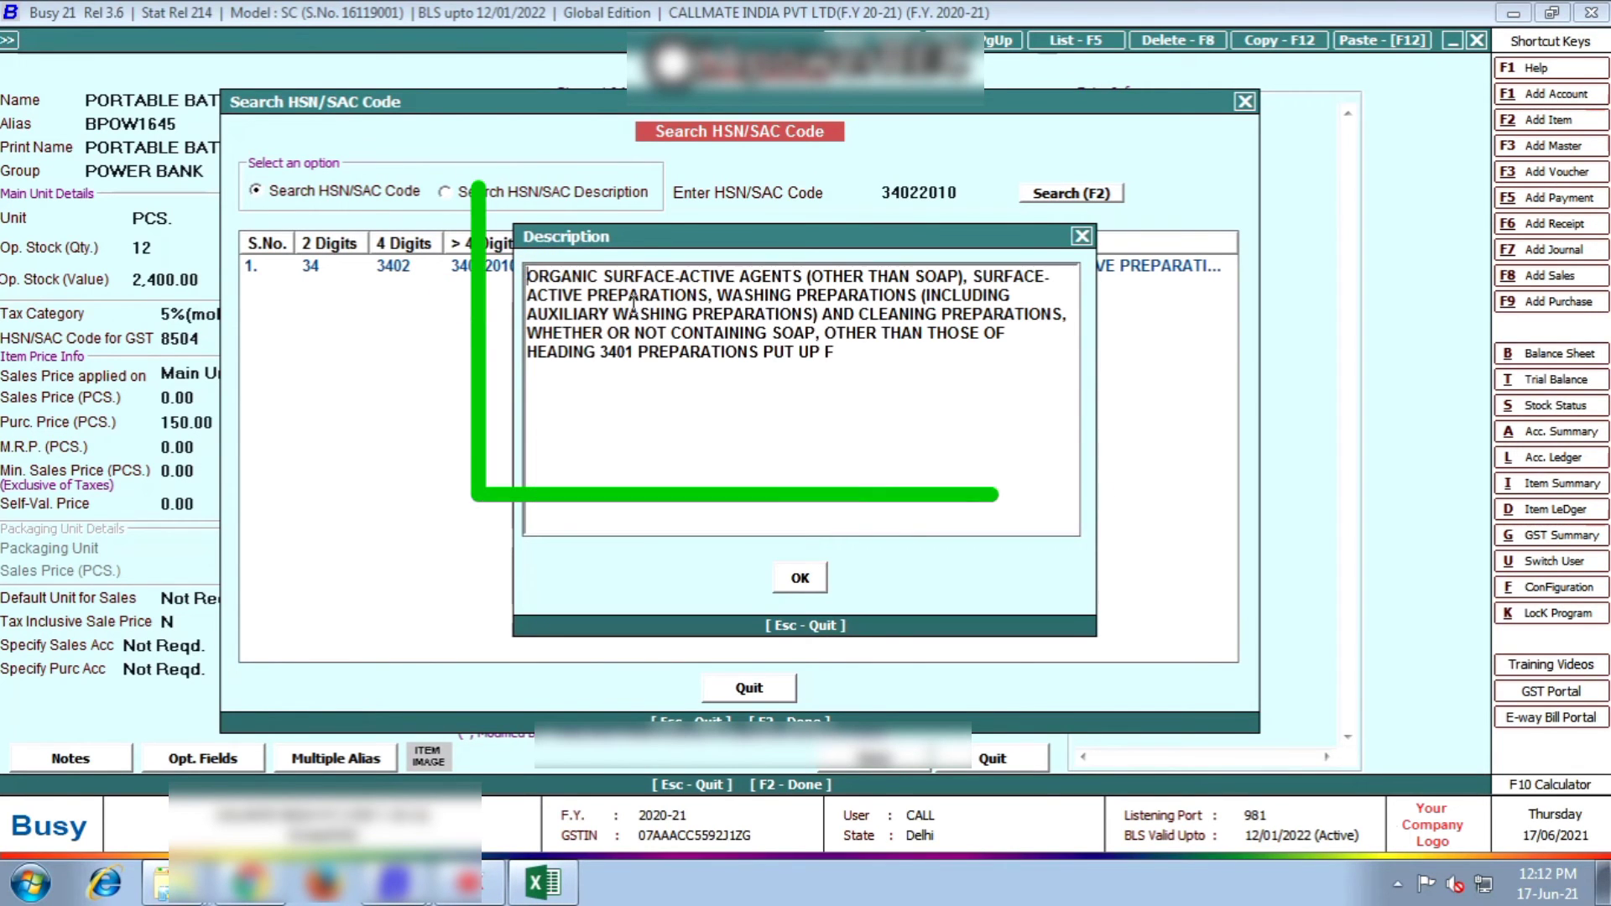
pyautogui.moveTo(537, 281); pyautogui.dragTo(873, 370)
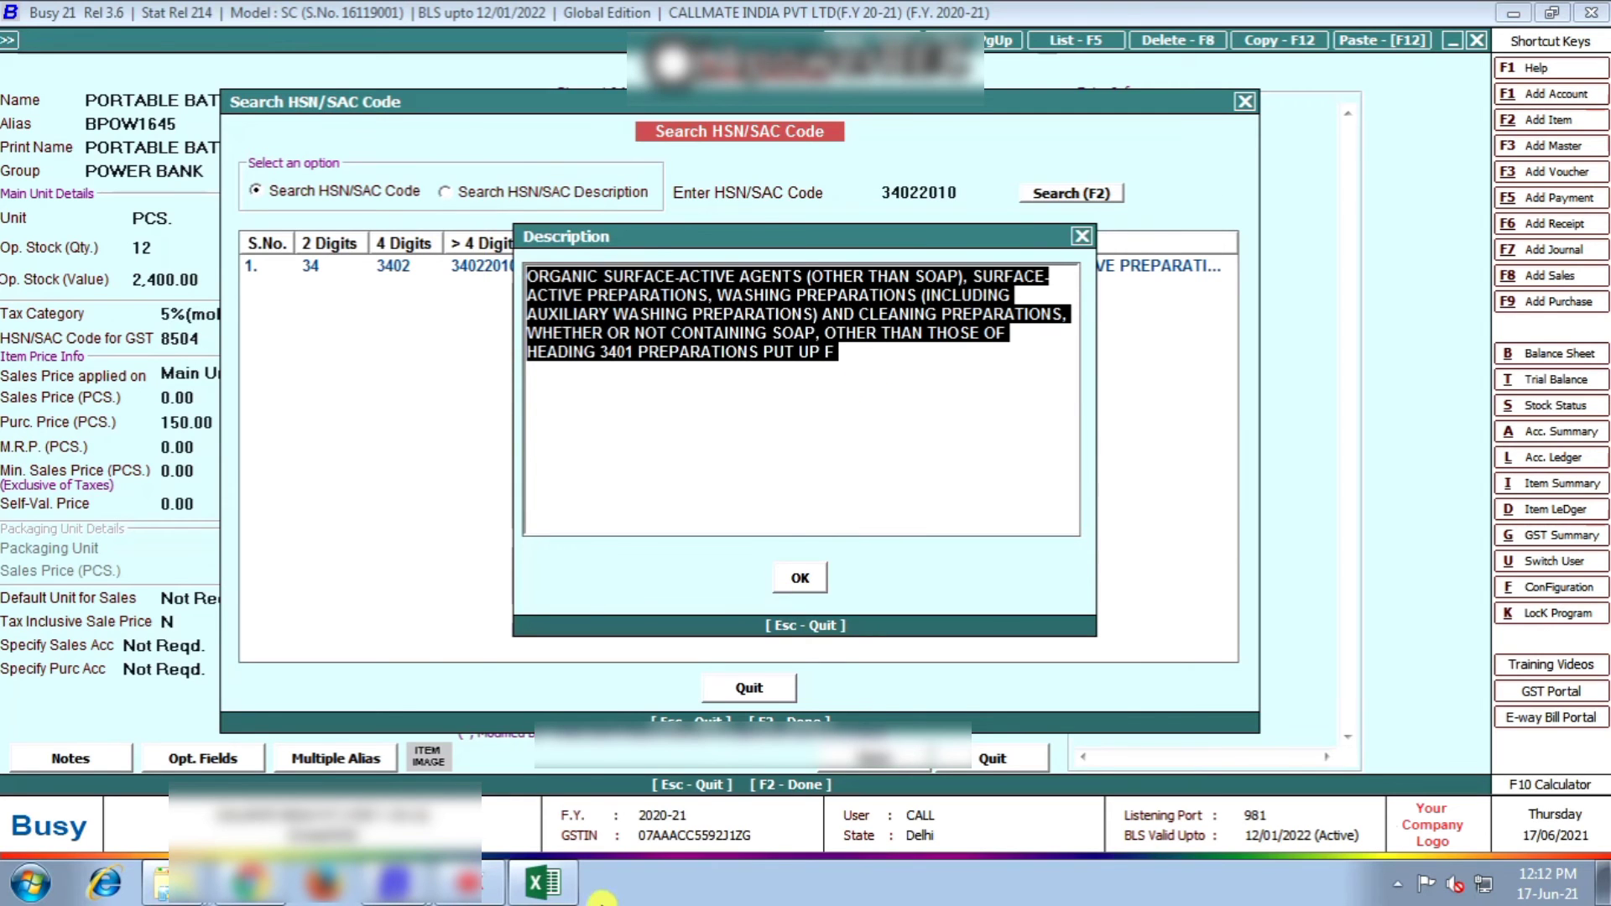
pyautogui.click(562, 892)
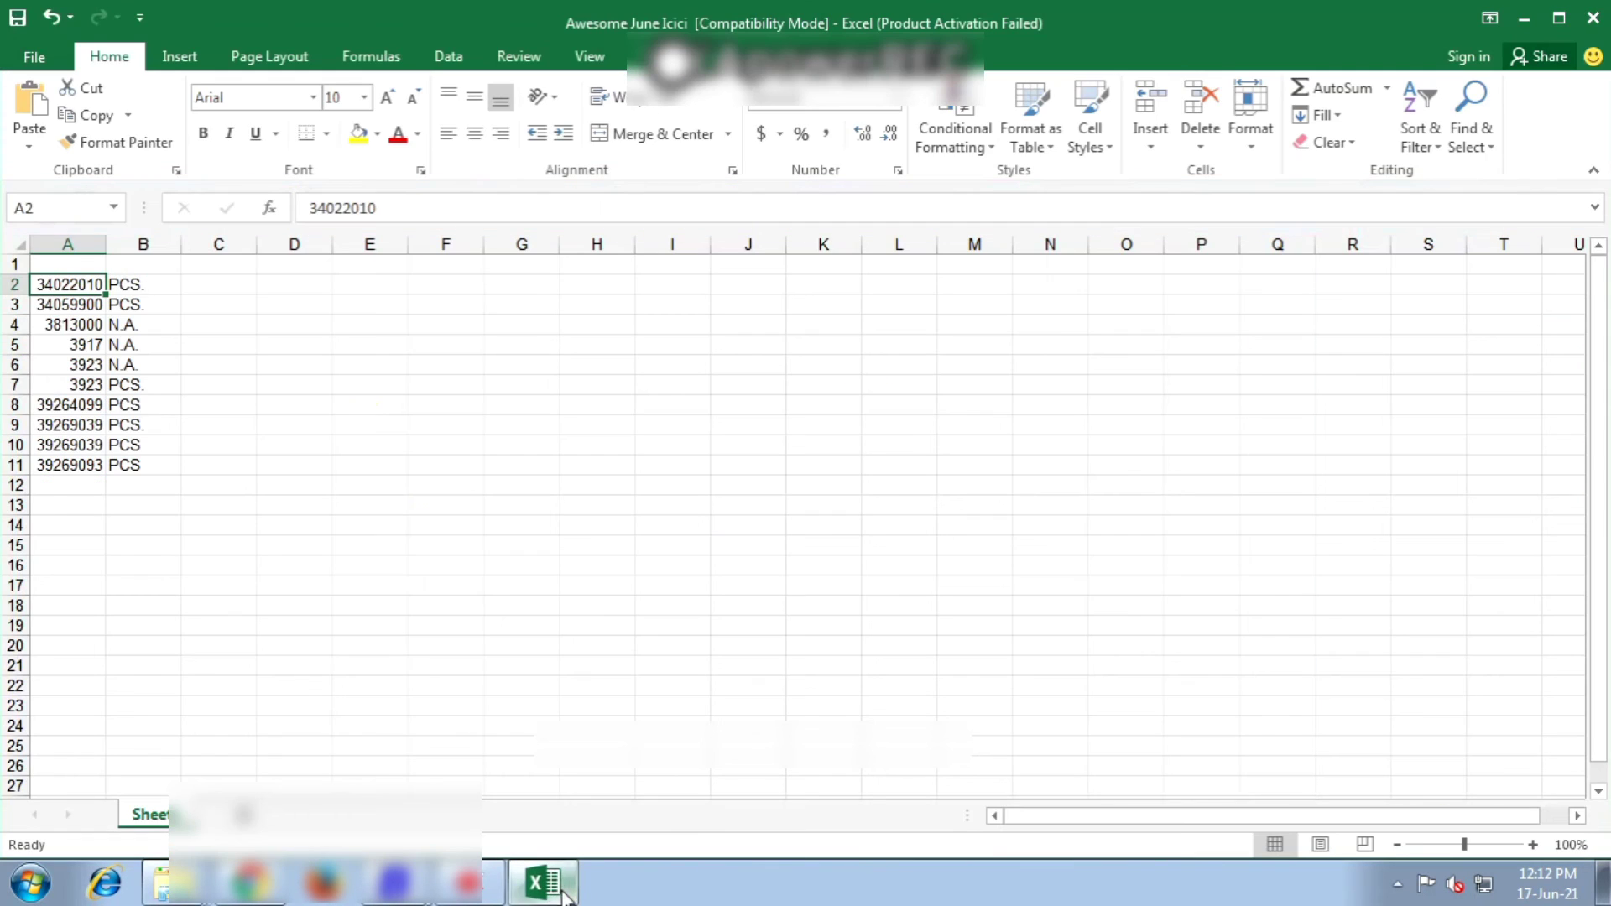
pyautogui.click(193, 290)
pyautogui.hotkey('ctrl', 'v')
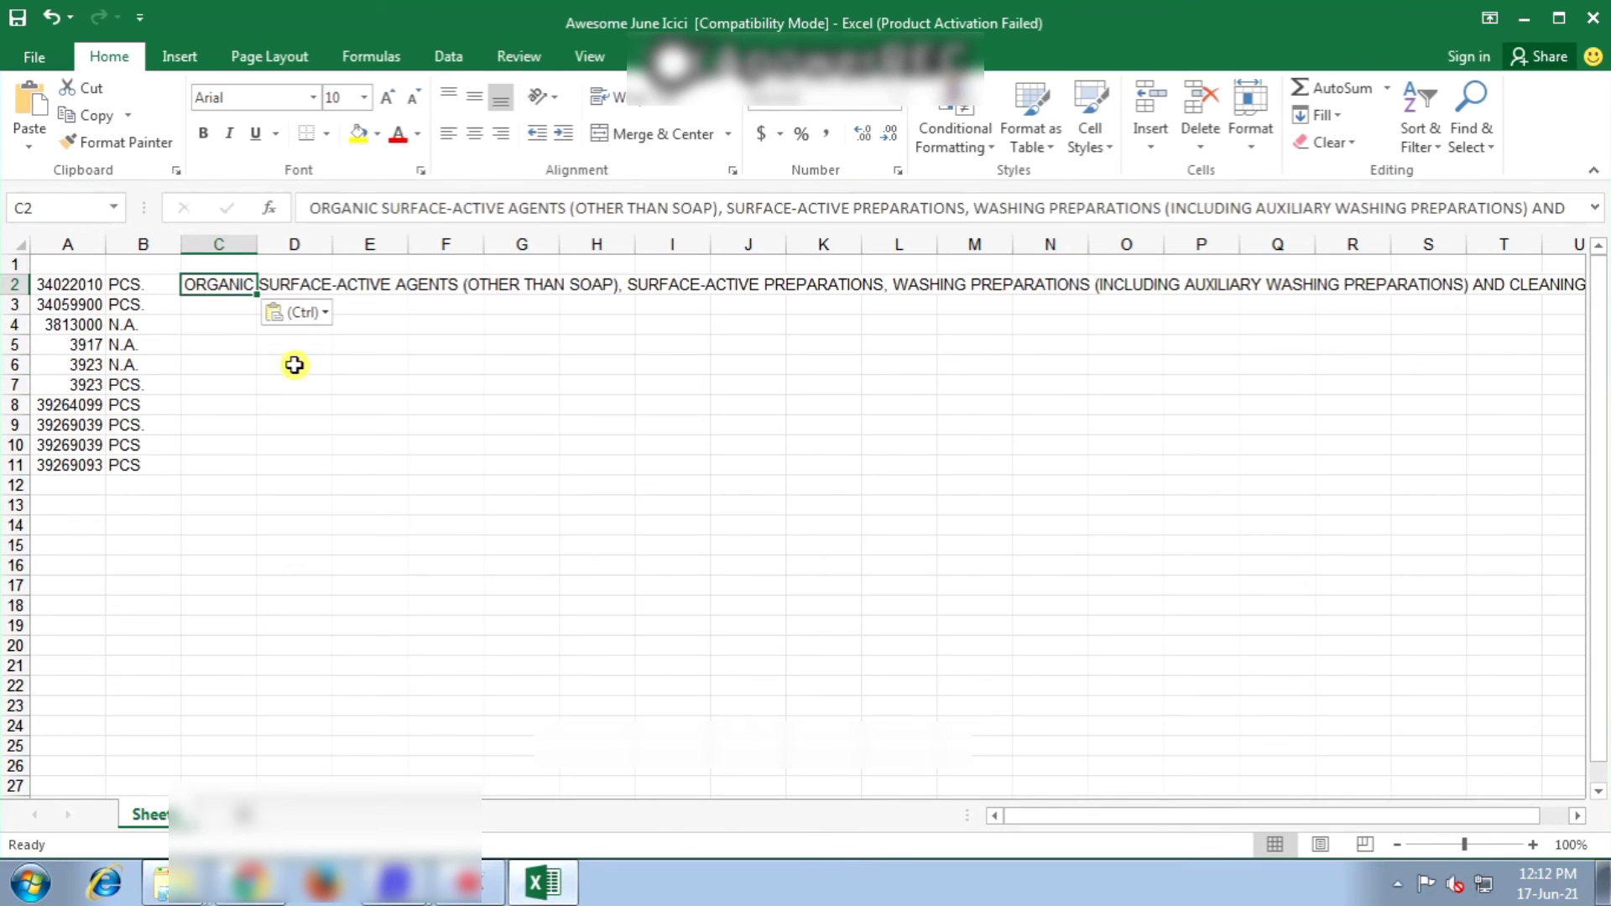
pyautogui.click(295, 364)
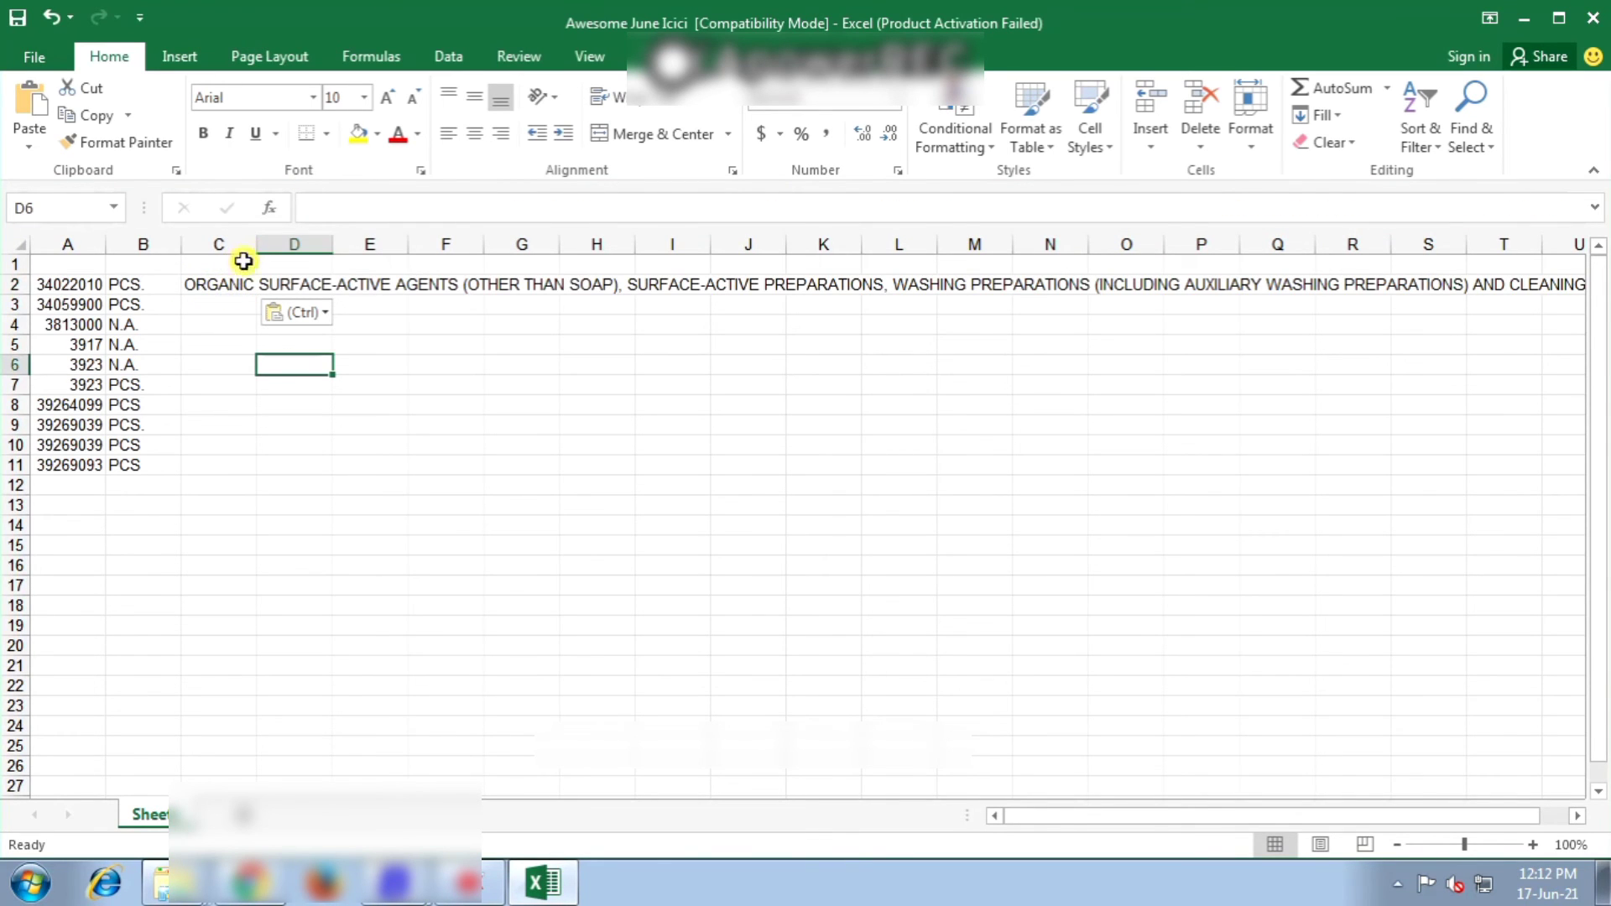
pyautogui.moveTo(217, 285); pyautogui.dragTo(219, 478)
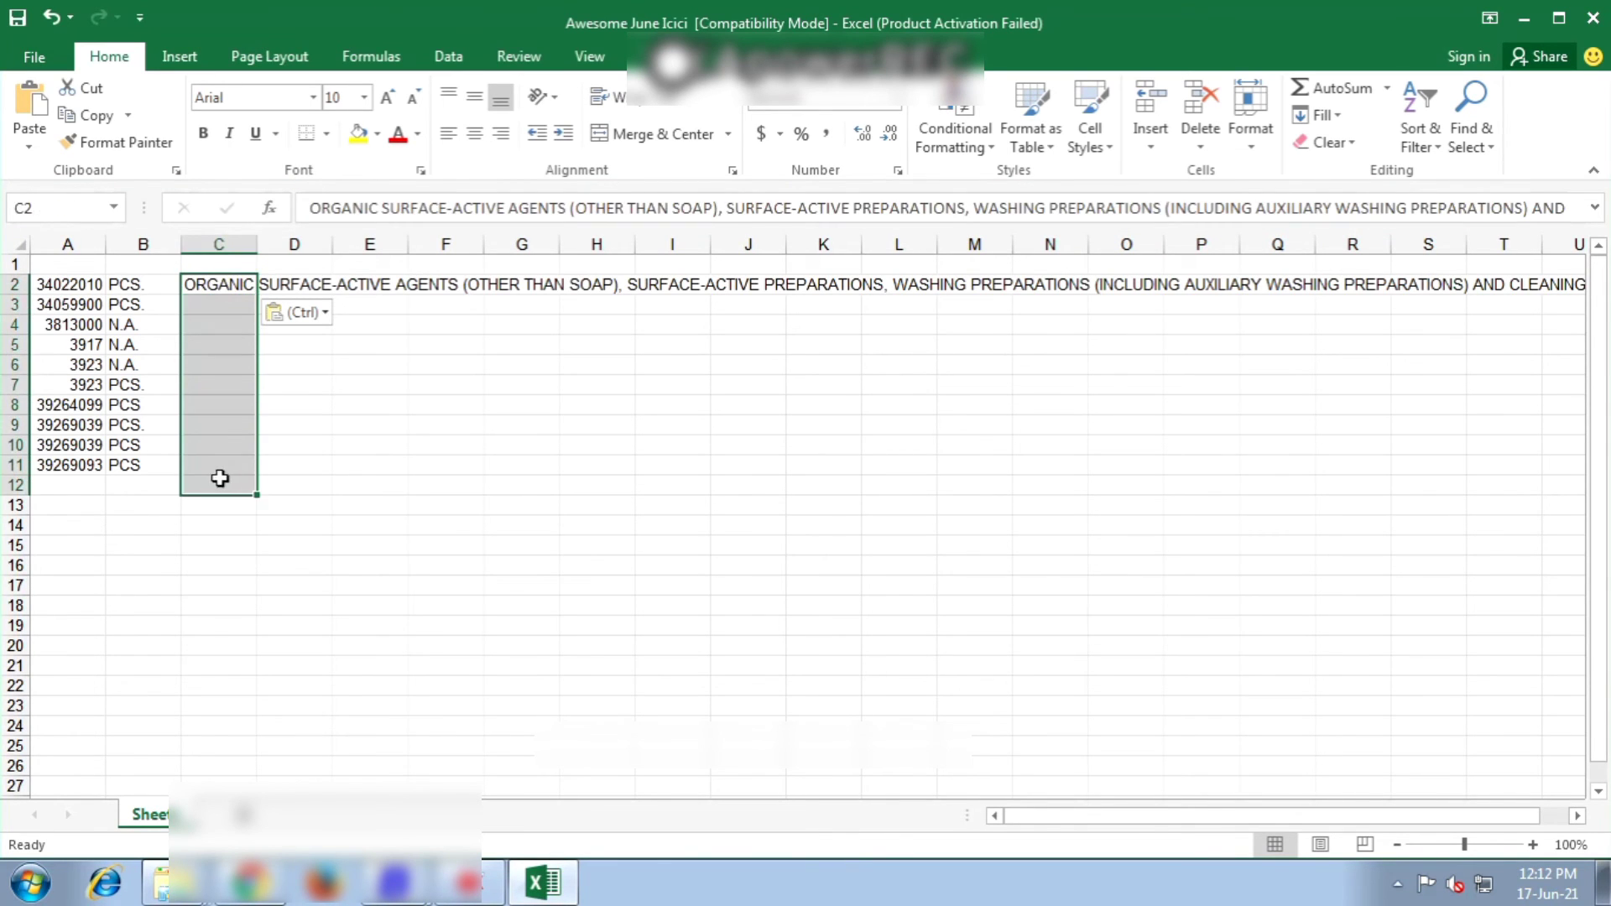
pyautogui.click(165, 446)
pyautogui.moveTo(47, 302); pyautogui.dragTo(162, 479)
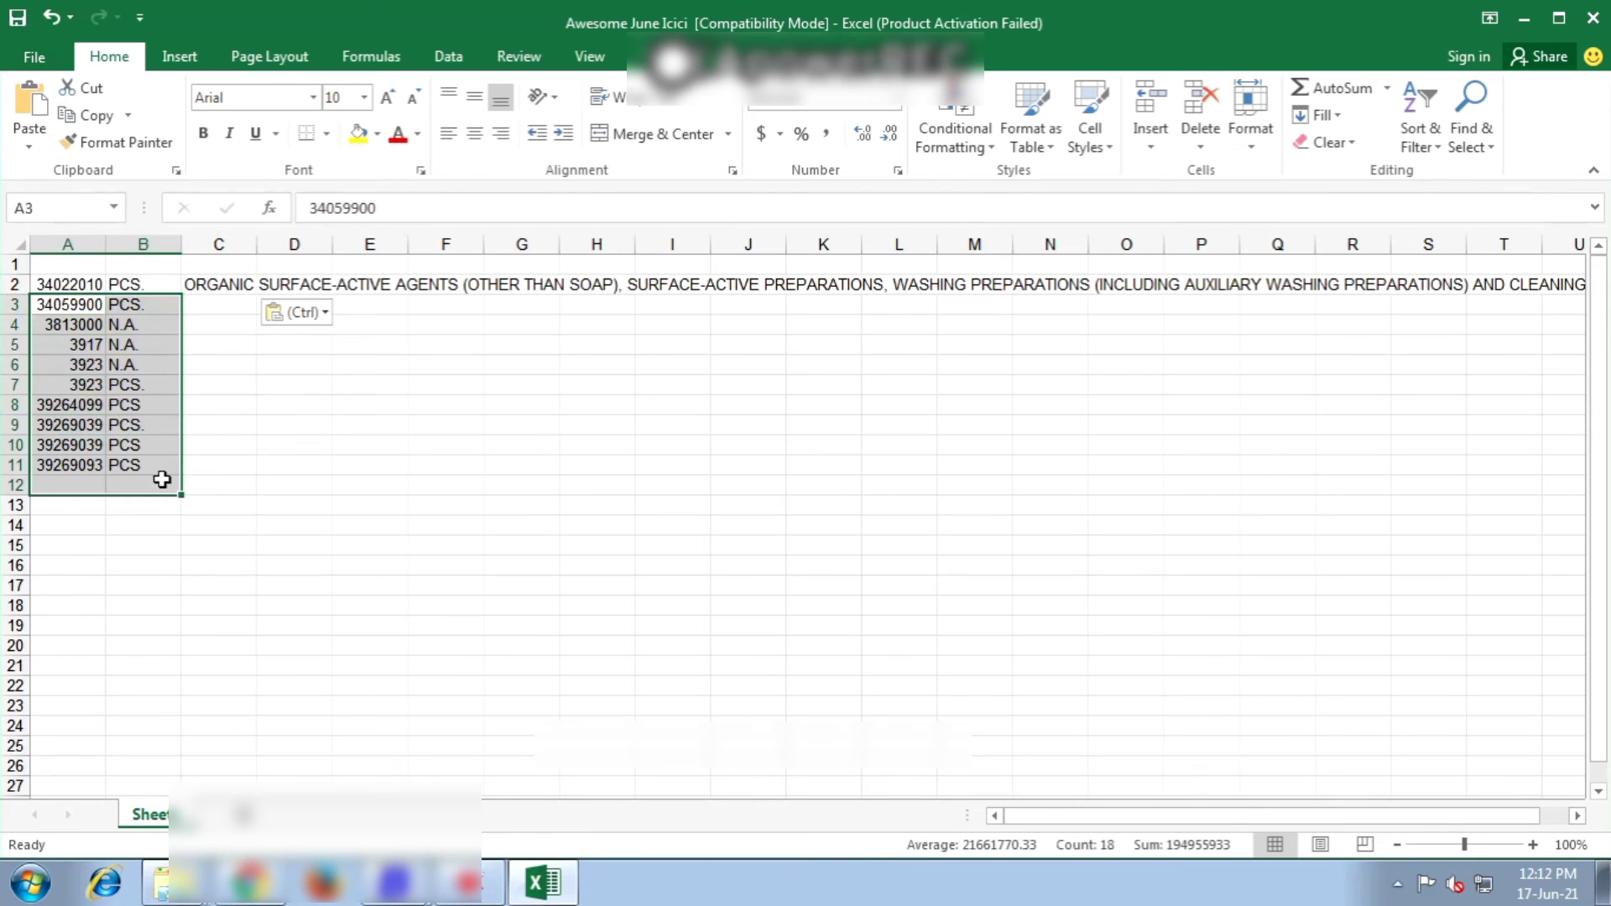
pyautogui.click(294, 425)
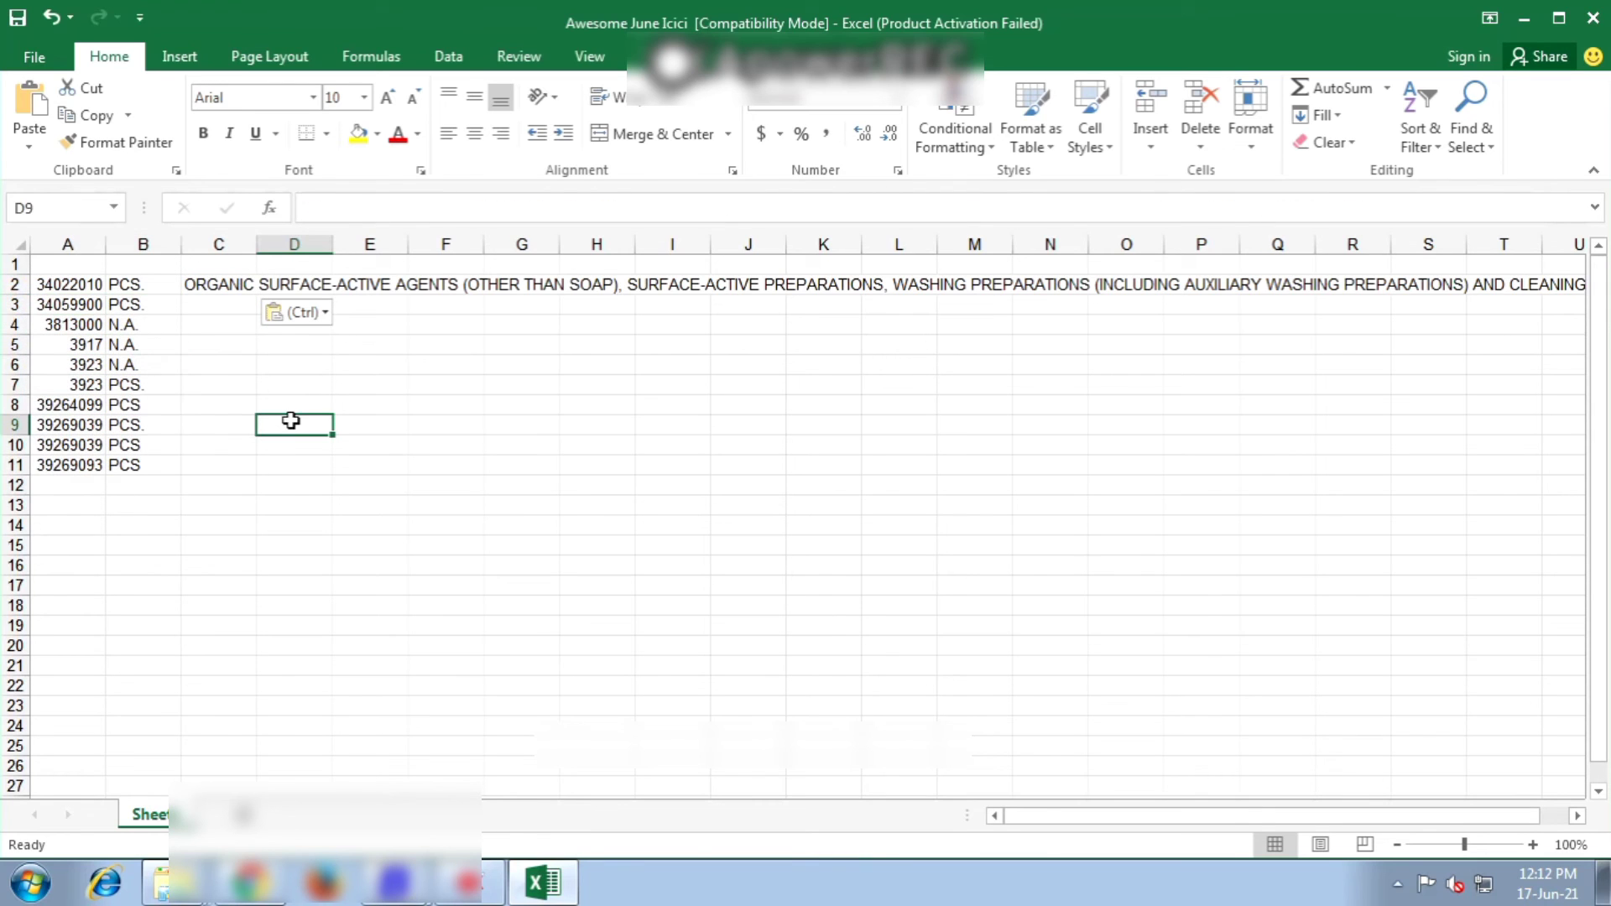
# Shorten the description in C2 to 20 characters with the formula =LEFT(C2,20) in D2, and copy the resulting cell.
pyautogui.click(222, 284)
pyautogui.write('=')
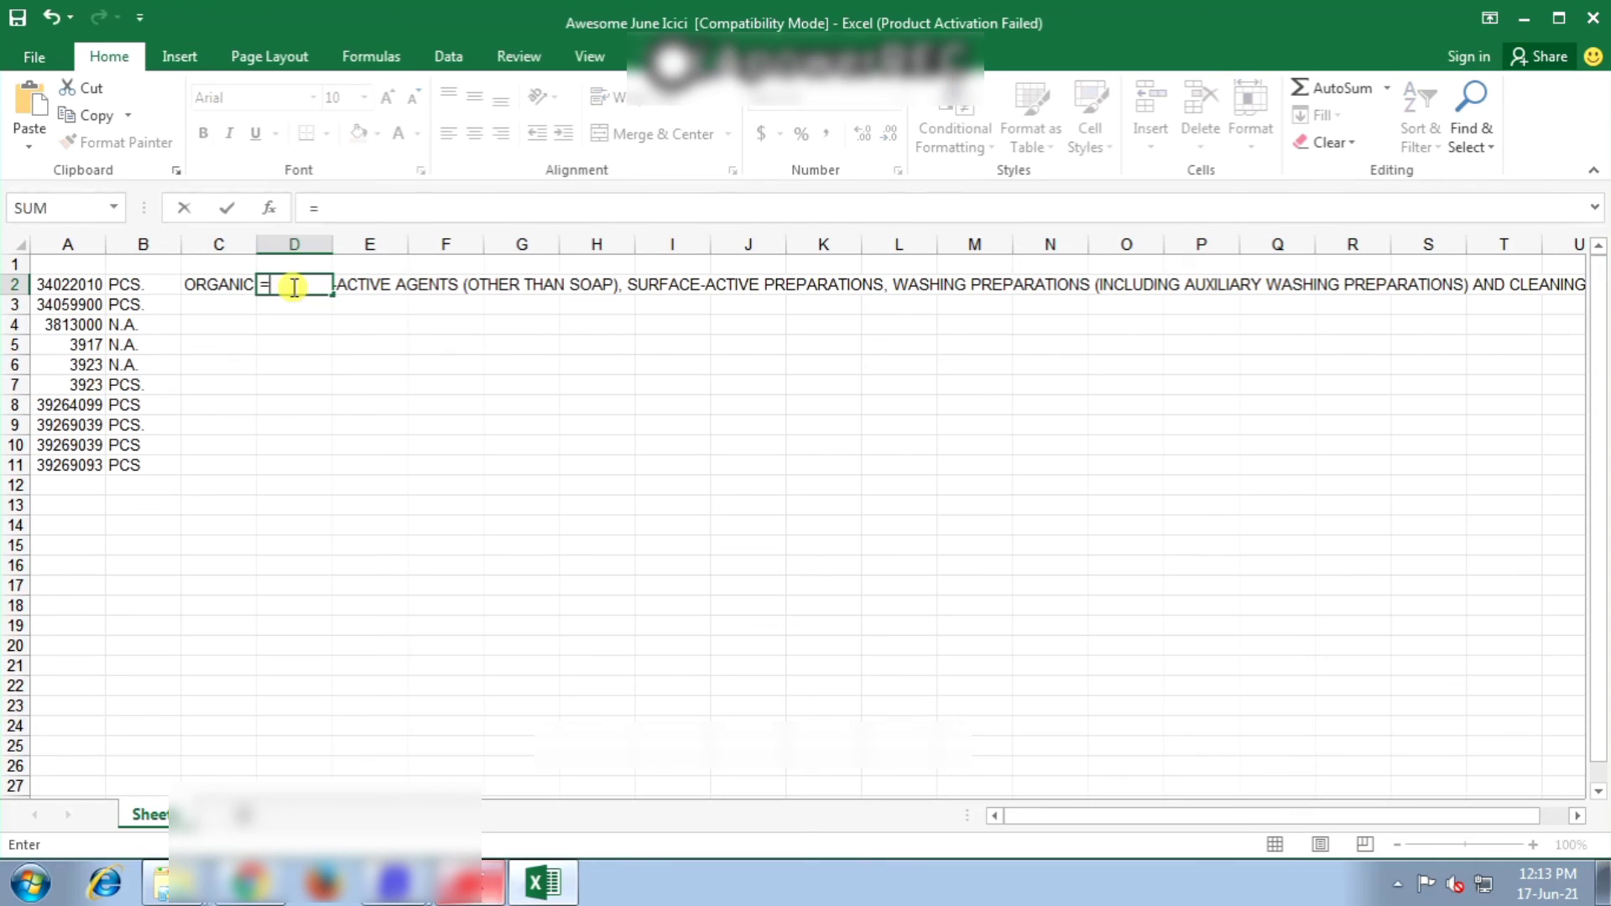
pyautogui.write('LEFT')
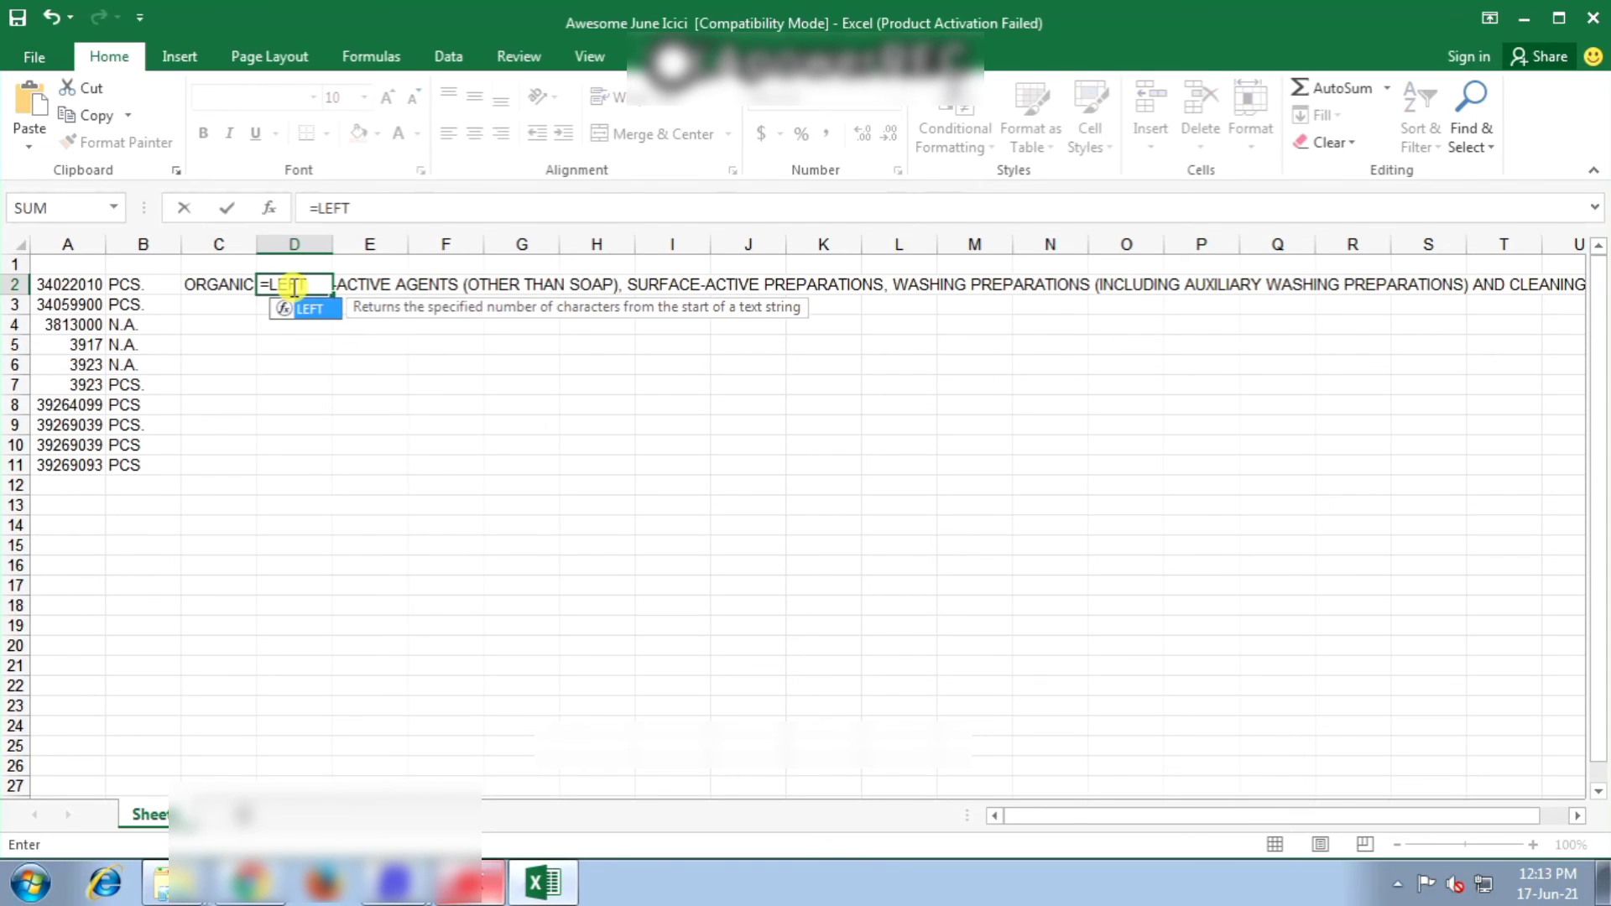
pyautogui.write('(')
pyautogui.press('Left')
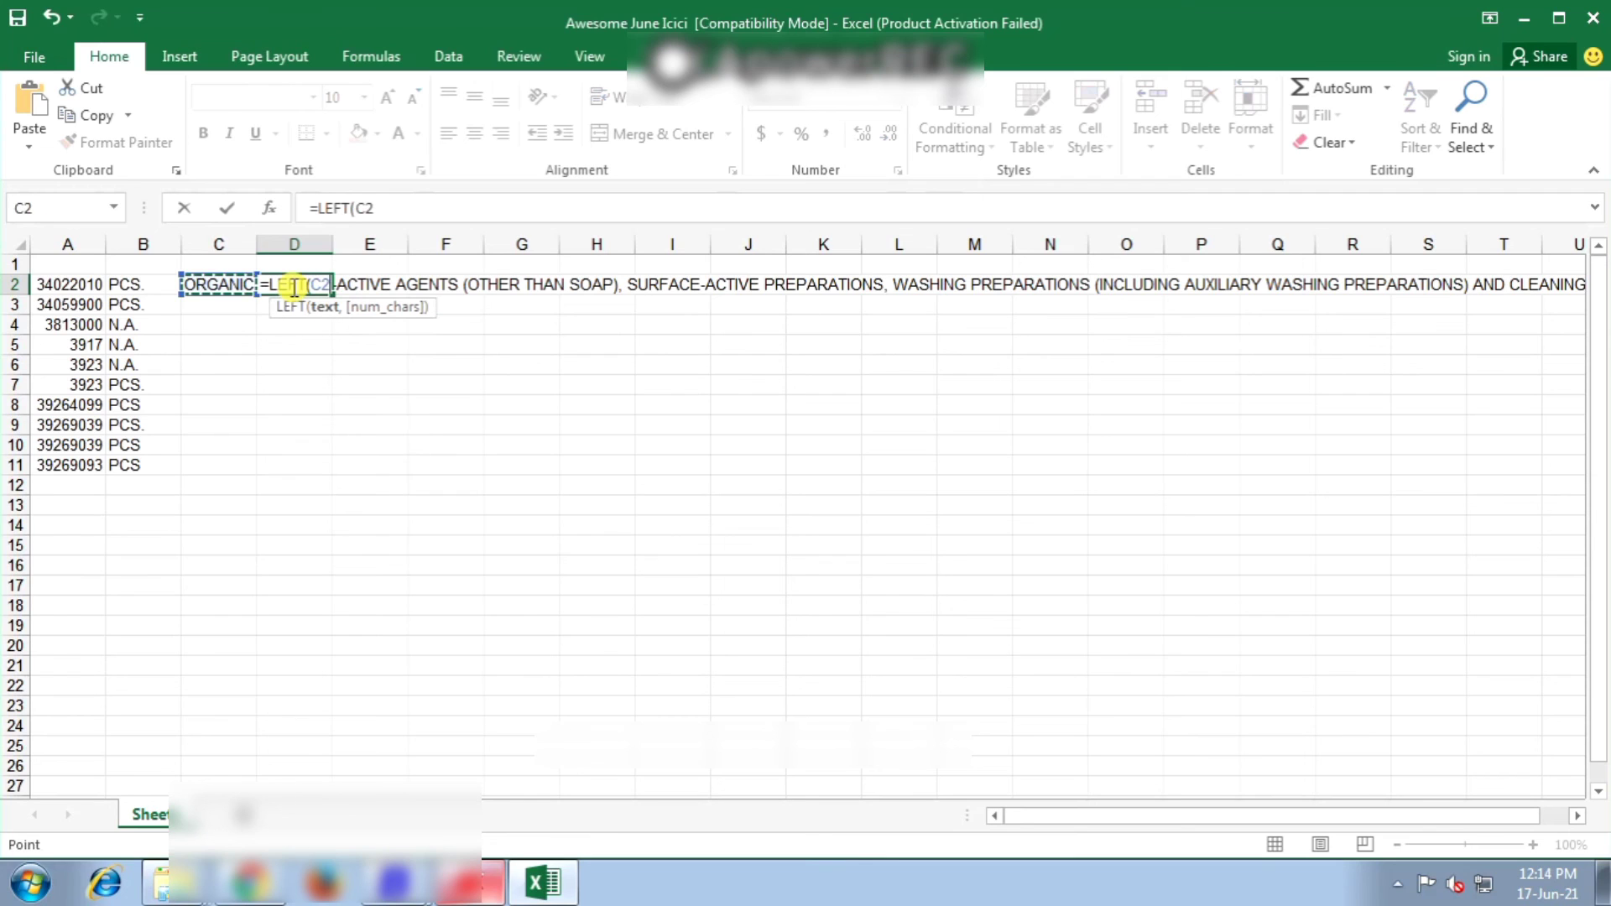
pyautogui.write(',20)')
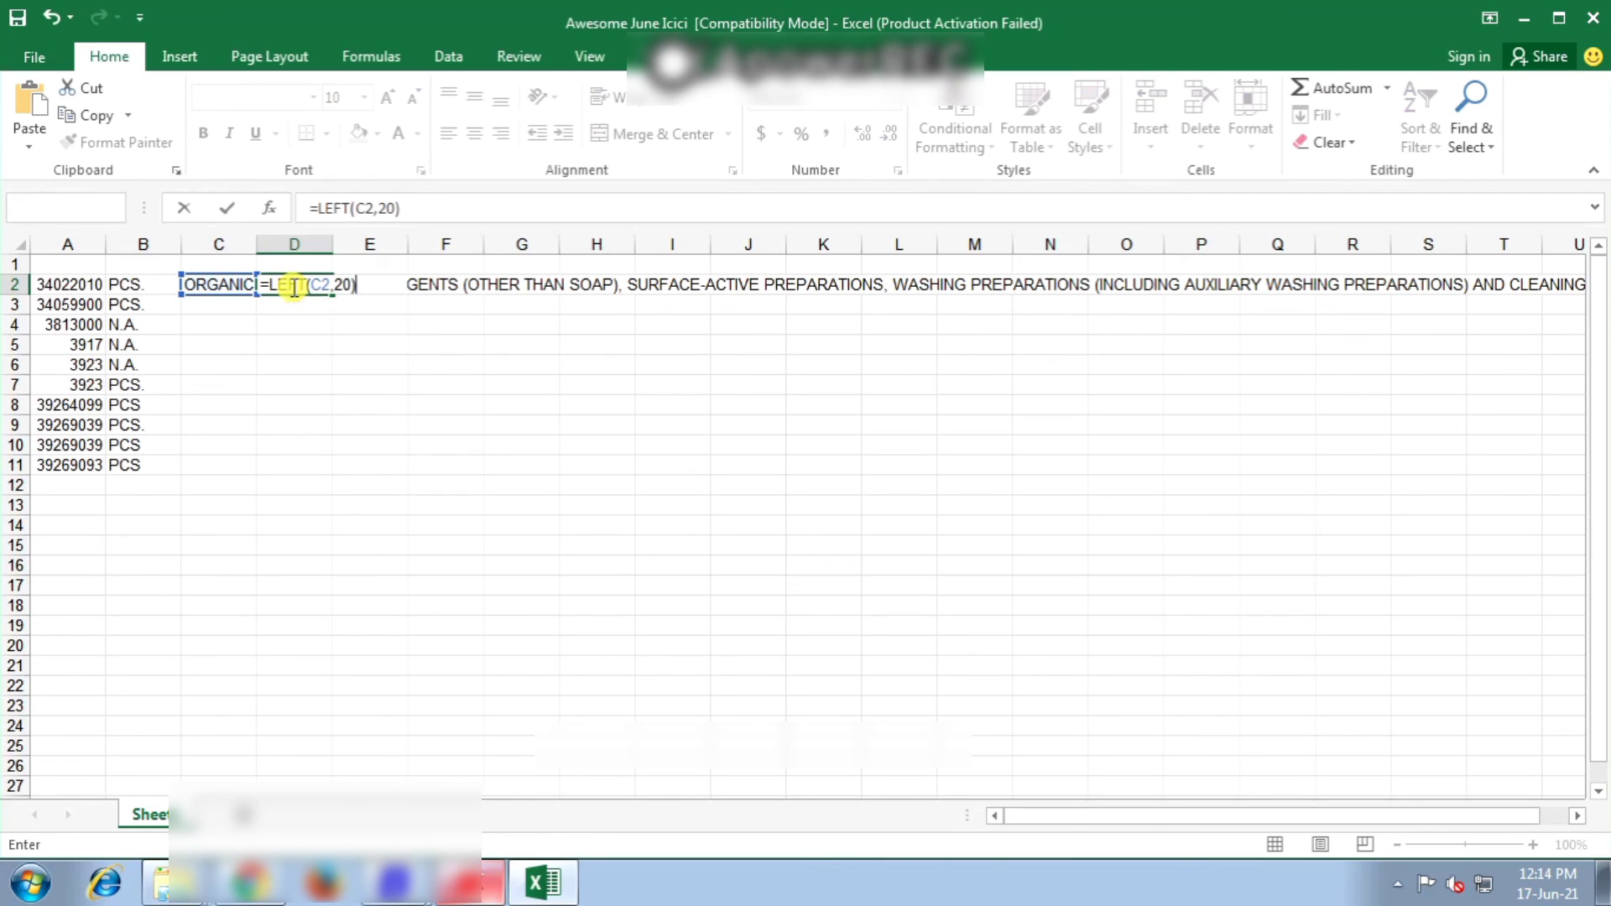
pyautogui.press('Return')
pyautogui.click(291, 286)
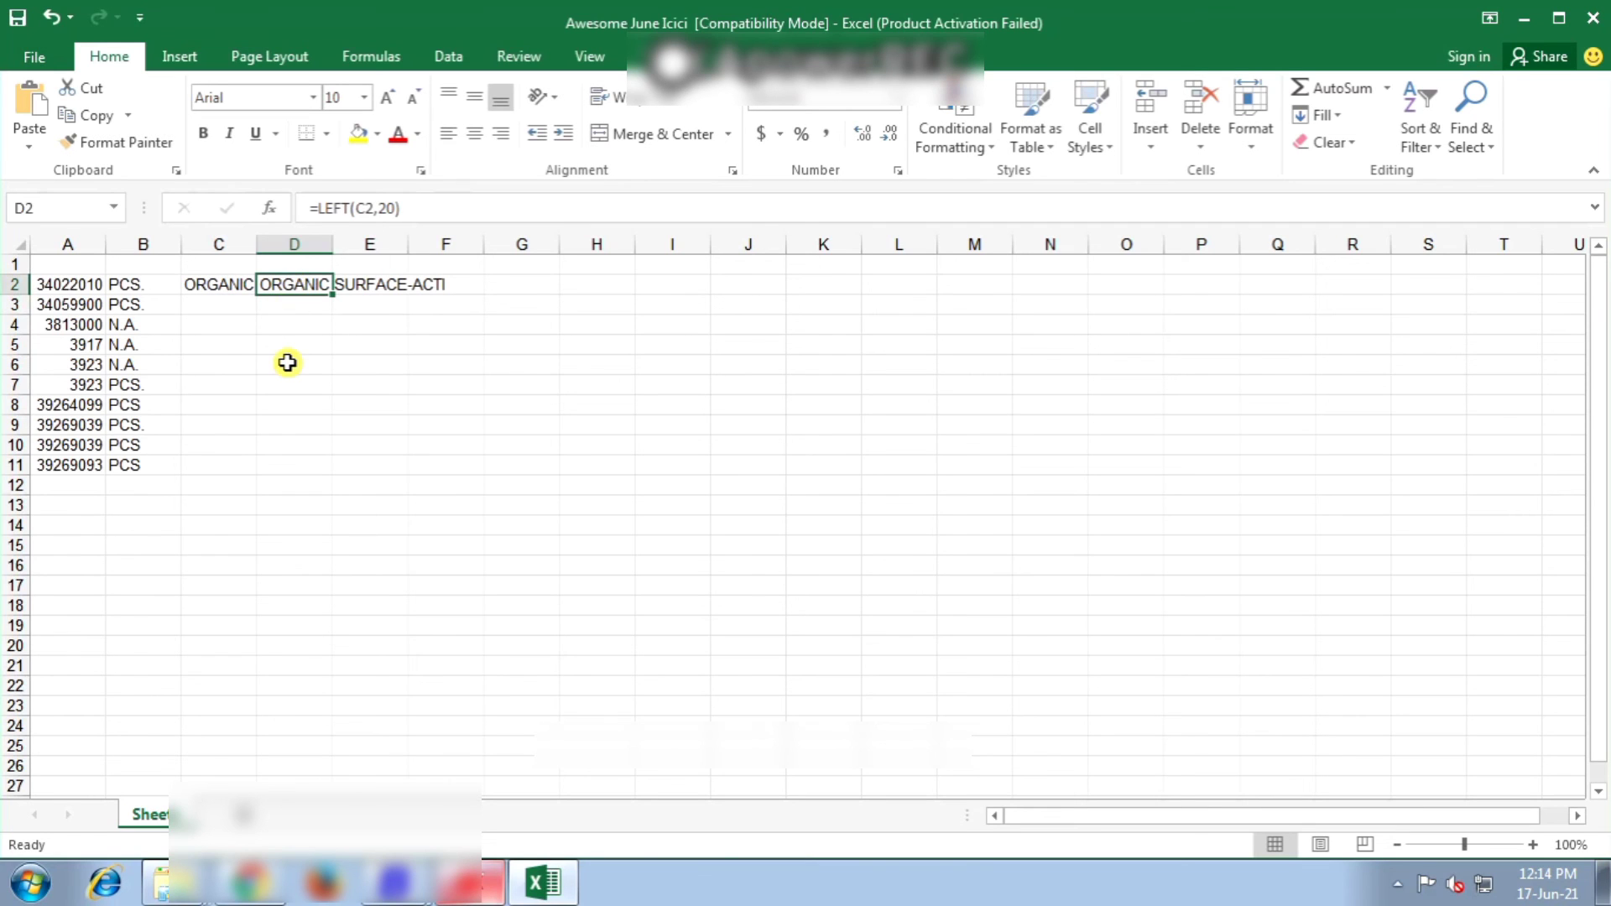
pyautogui.hotkey('ctrl', 'c')
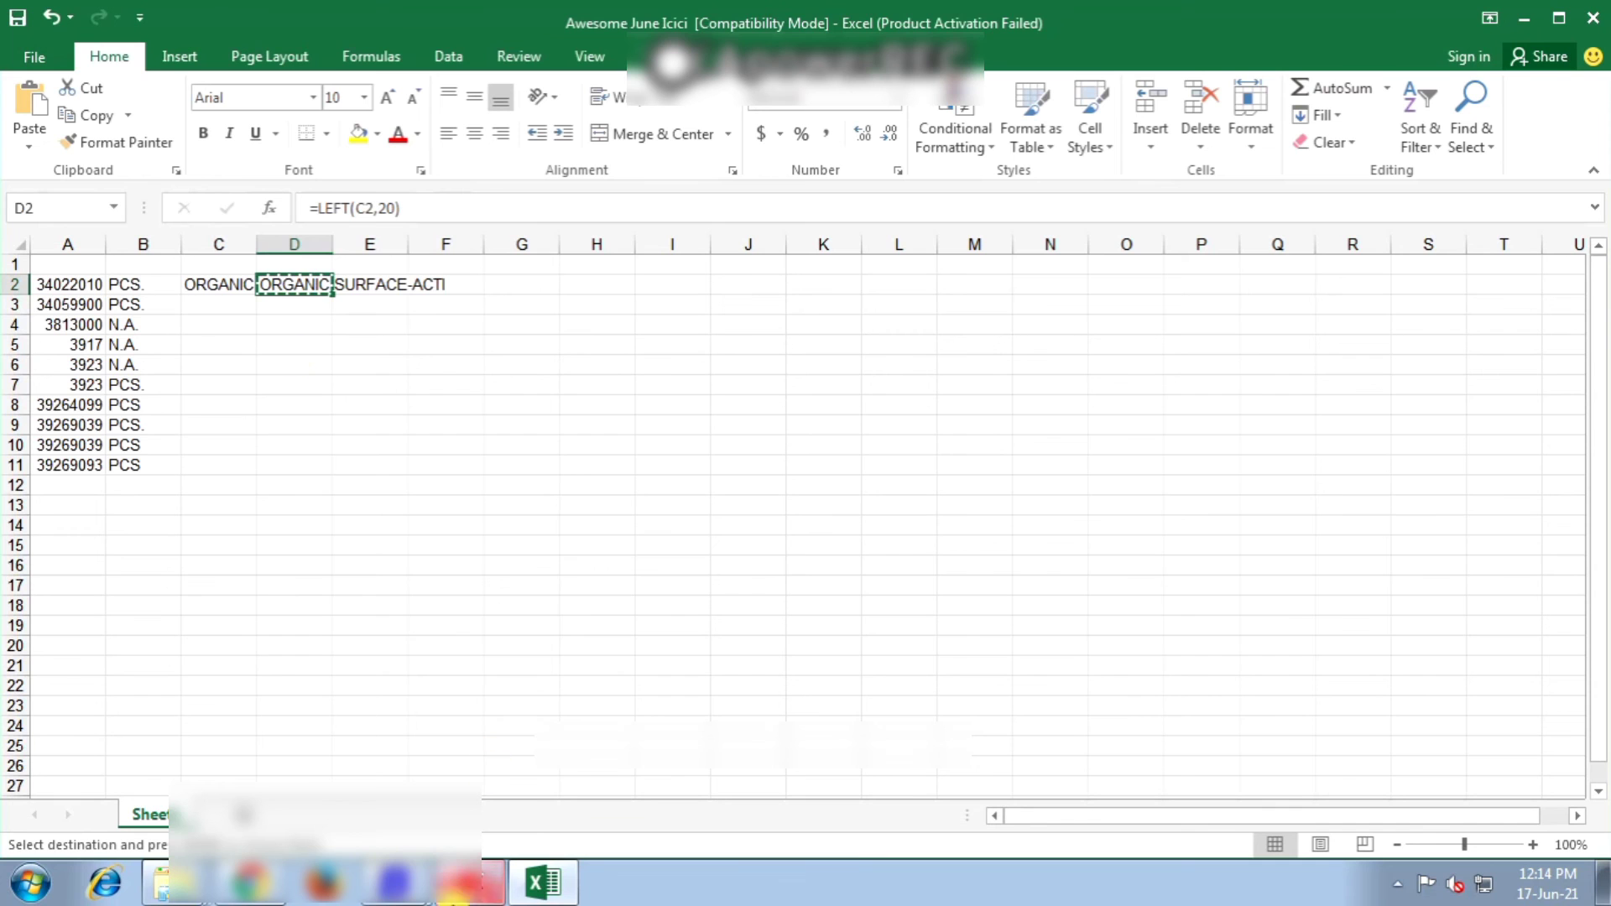
# Switch to Busy and close the code description, the HSN/SAC code search and the item modification form.
pyautogui.click(406, 797)
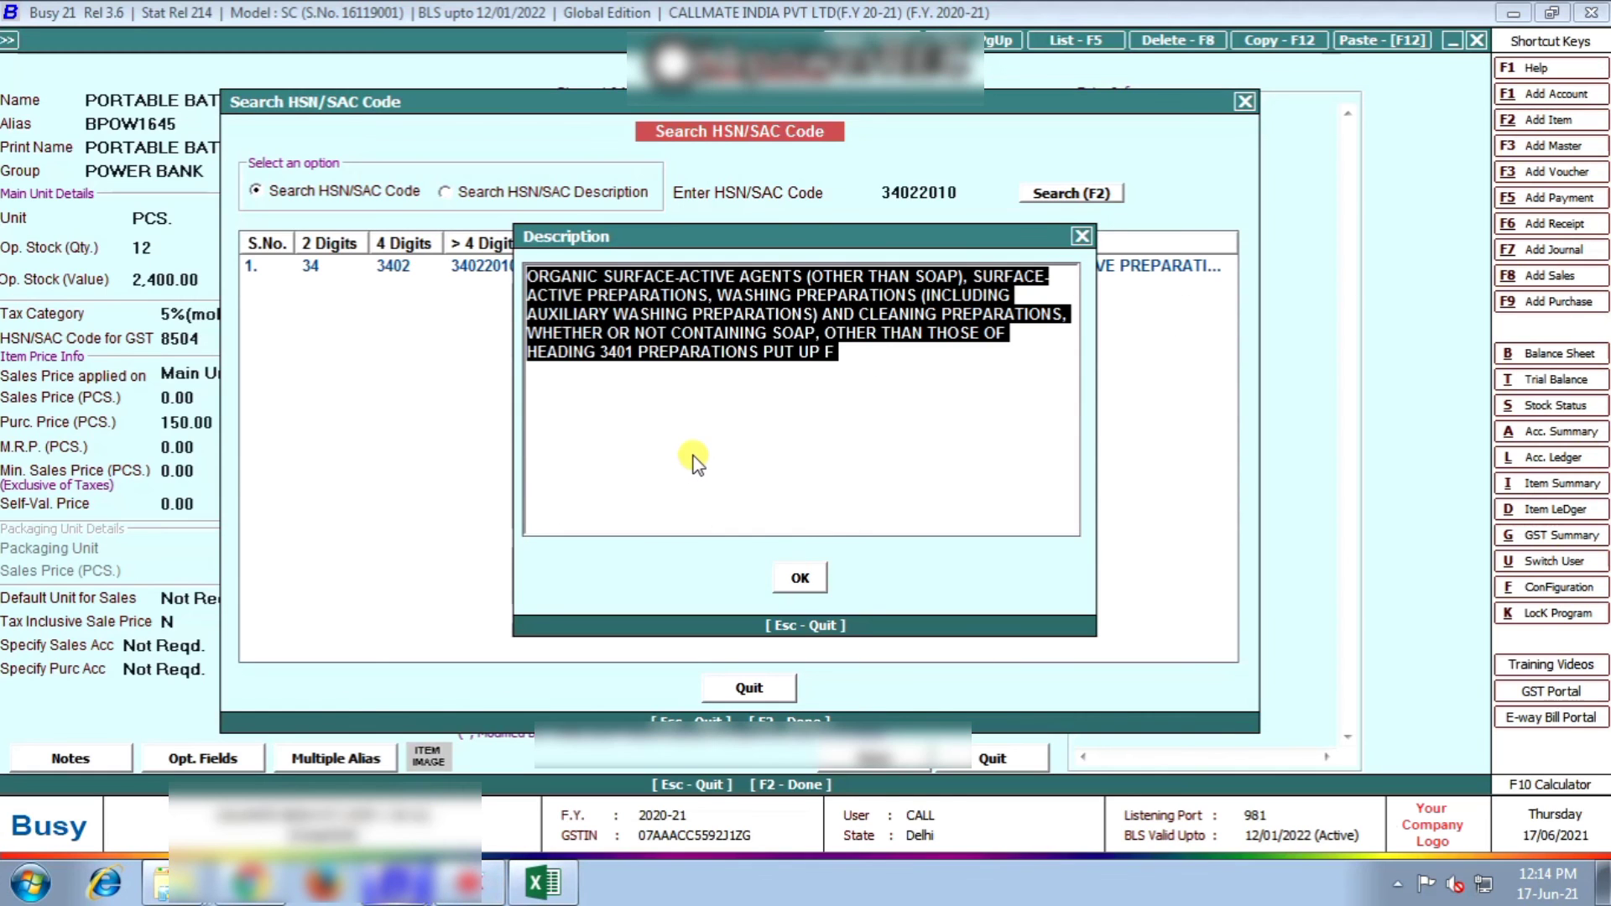
pyautogui.press('Return')
pyautogui.press('Escape')
pyautogui.press('Escape')
pyautogui.press('Escape')
pyautogui.press('Escape')
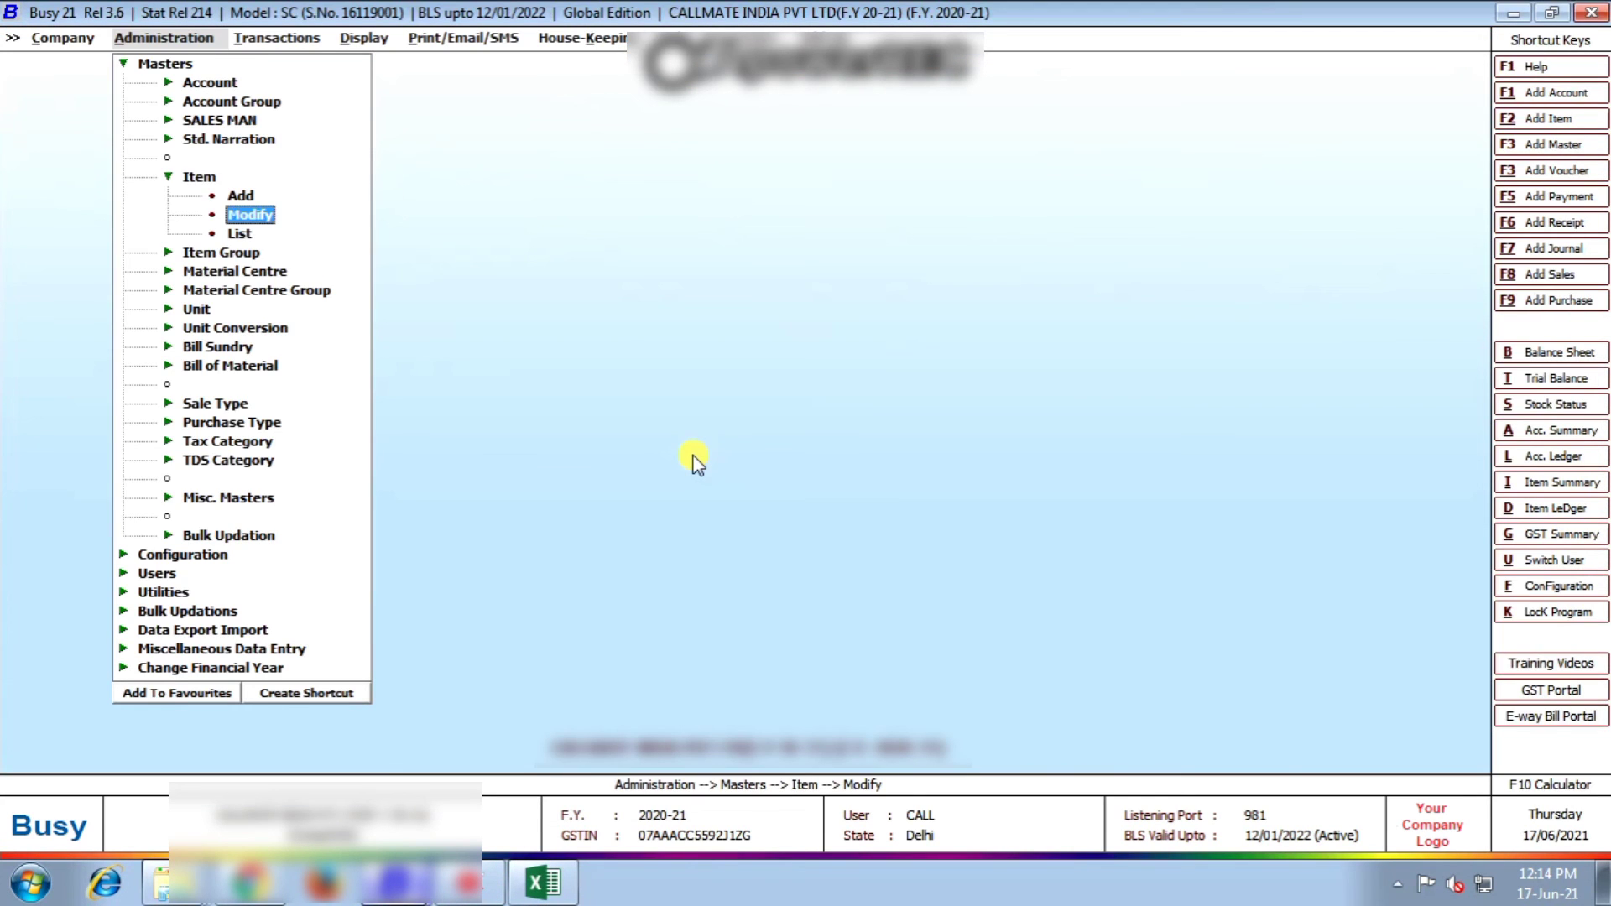
pyautogui.press('Escape')
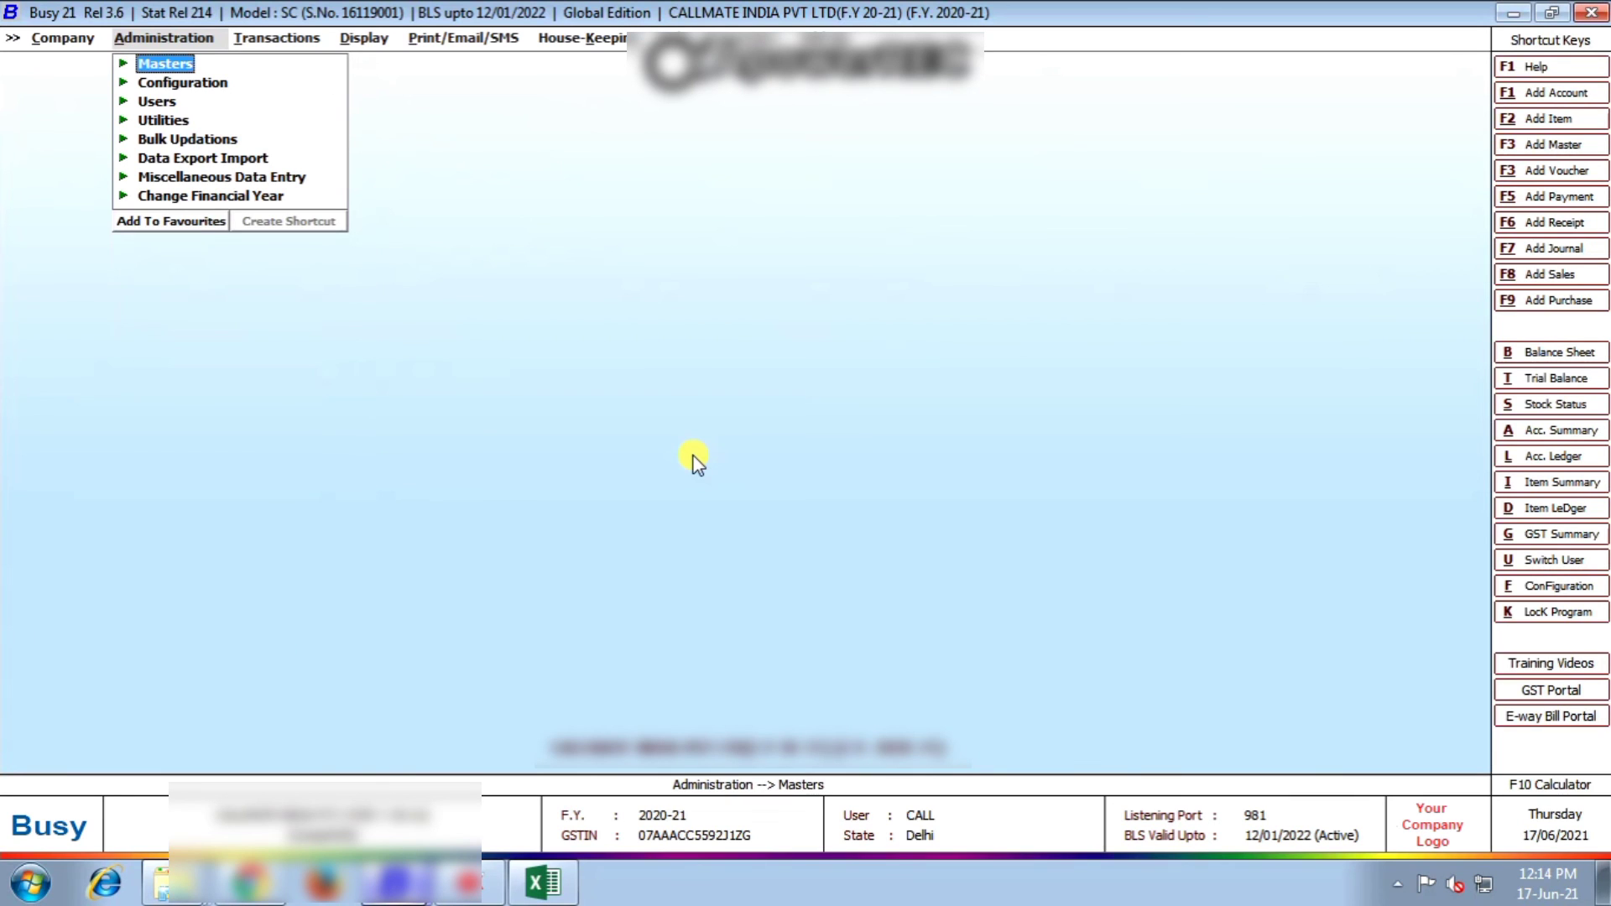
# Open Update HSN/SAC Description from the GST miscellaneous utilities.
pyautogui.press('Right')
pyautogui.press('Right')
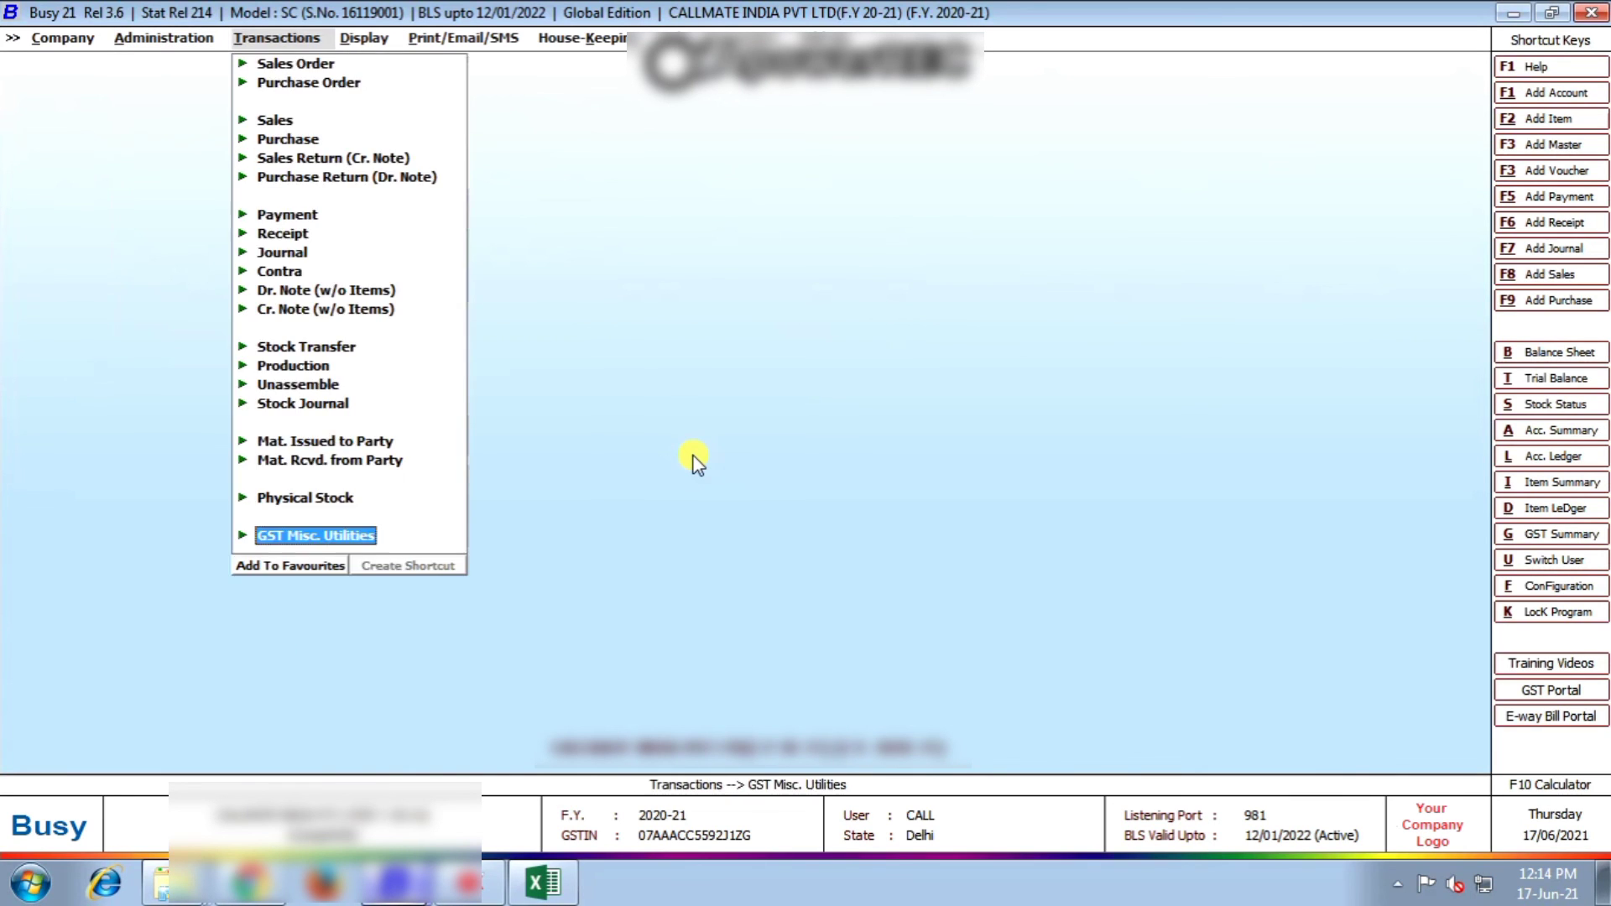
pyautogui.press('Left')
pyautogui.press('Return')
pyautogui.press('Down')
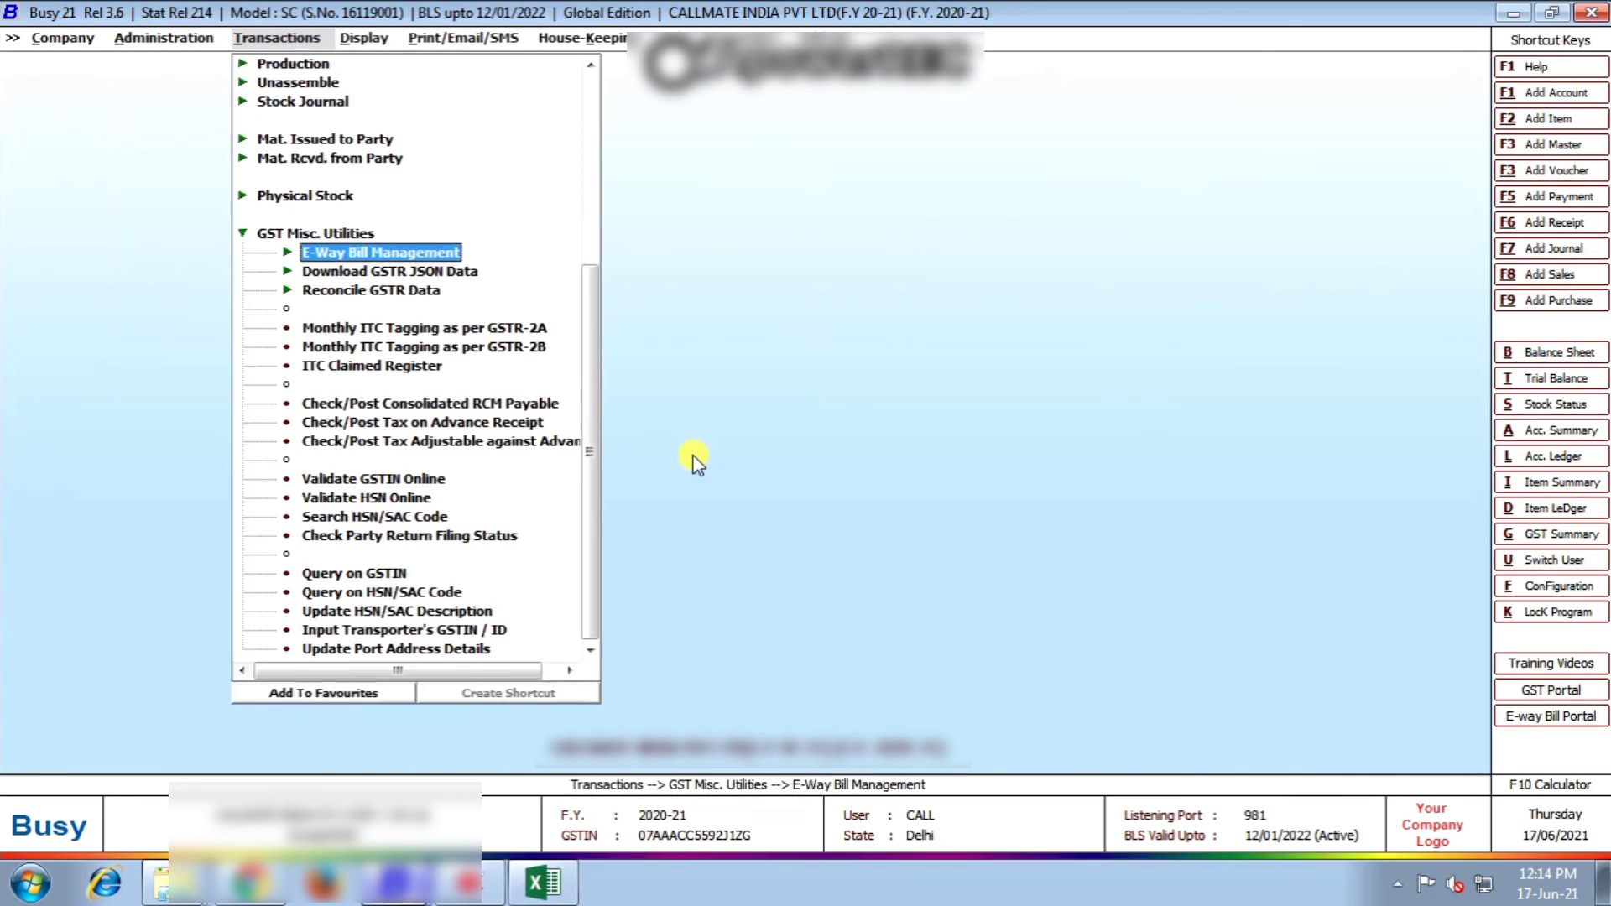
pyautogui.press('Down')
pyautogui.press('Down')
pyautogui.press('Down')
pyautogui.press('Down')
pyautogui.press('Down')
pyautogui.press('Down')
pyautogui.press('Down')
pyautogui.press('Down')
pyautogui.press('Down')
pyautogui.press('Down')
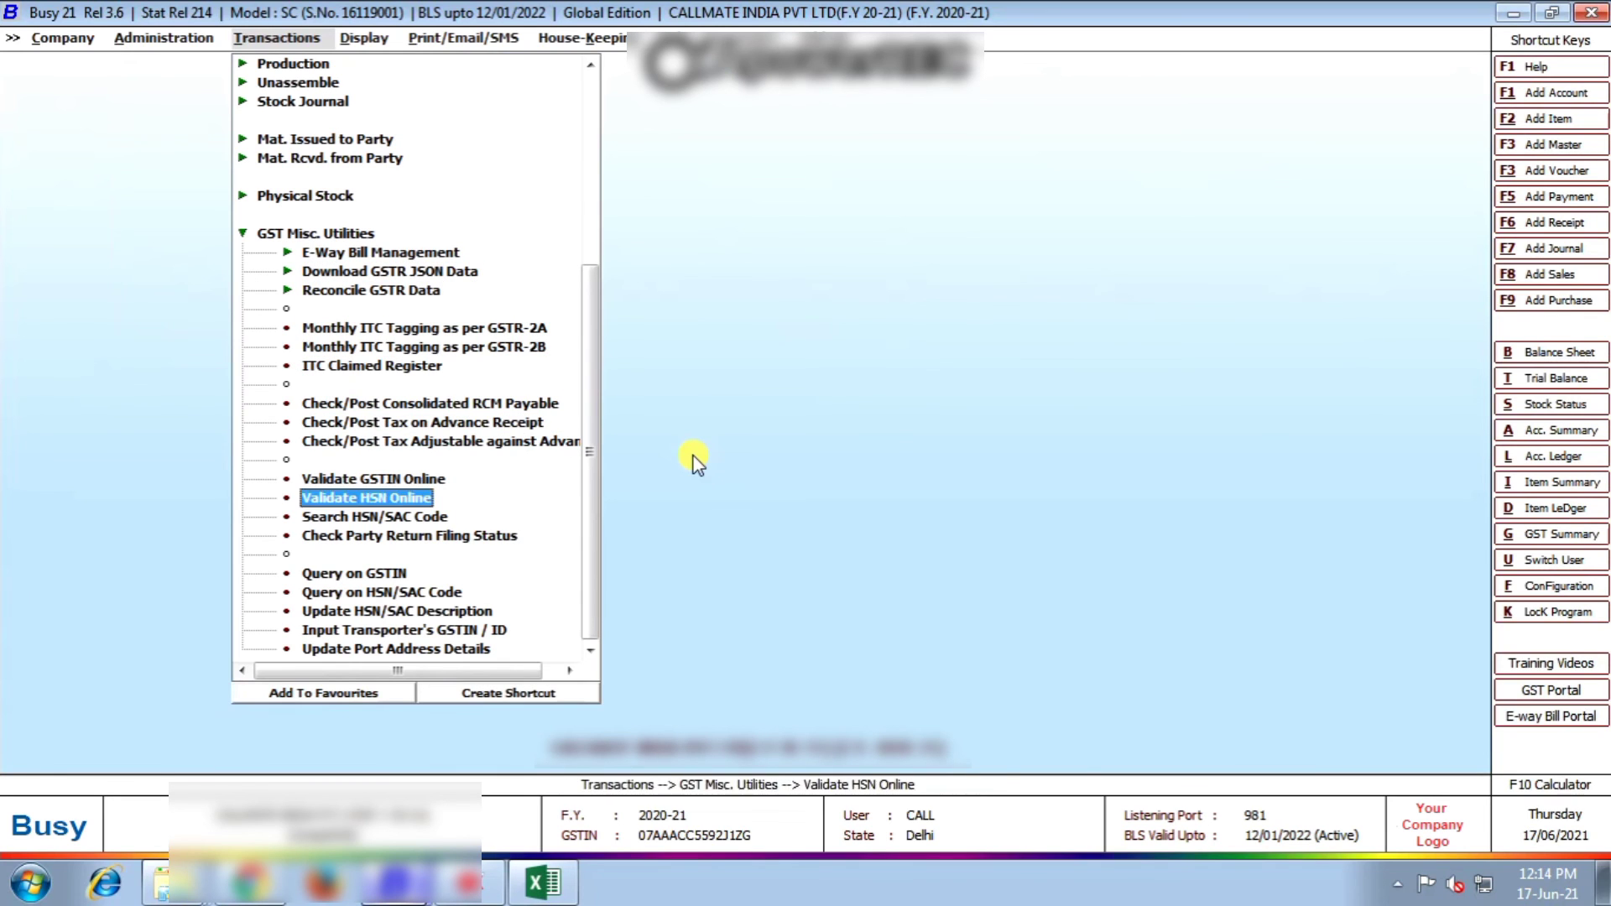
pyautogui.press('Down')
pyautogui.press('Down')
pyautogui.press('Down')
pyautogui.press('Down')
pyautogui.press('Down')
pyautogui.press('Return')
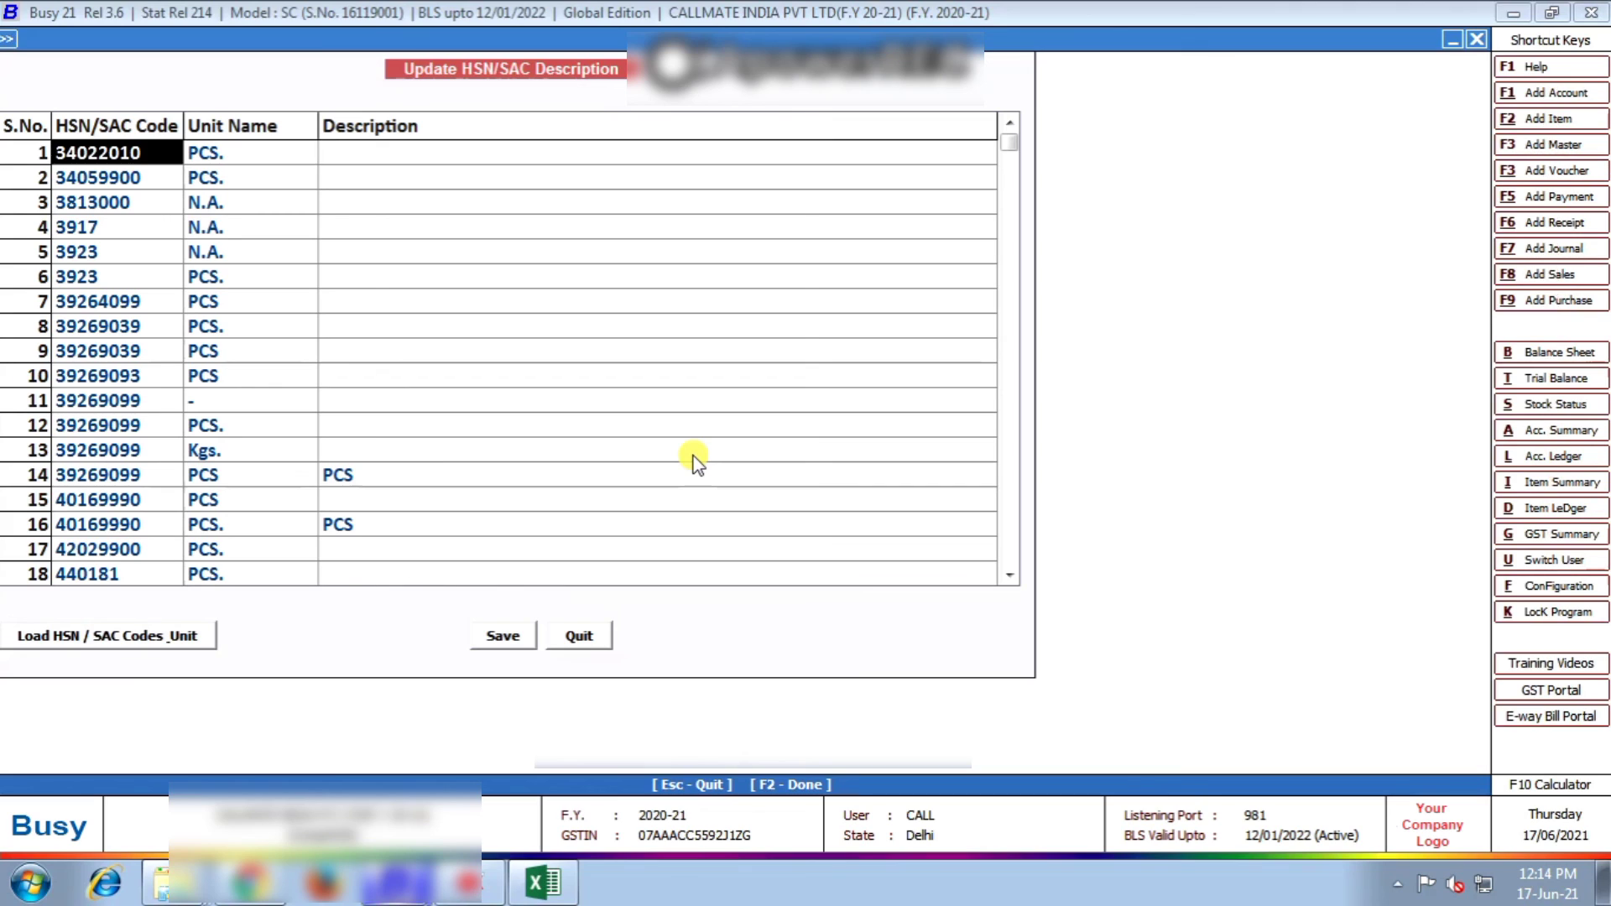
# Paste the shortened text ORGANIC SURFACE-ACTI as the description of HSN code 34022010.
pyautogui.press('Return')
pyautogui.press('Return')
pyautogui.hotkey('ctrl', 'v')
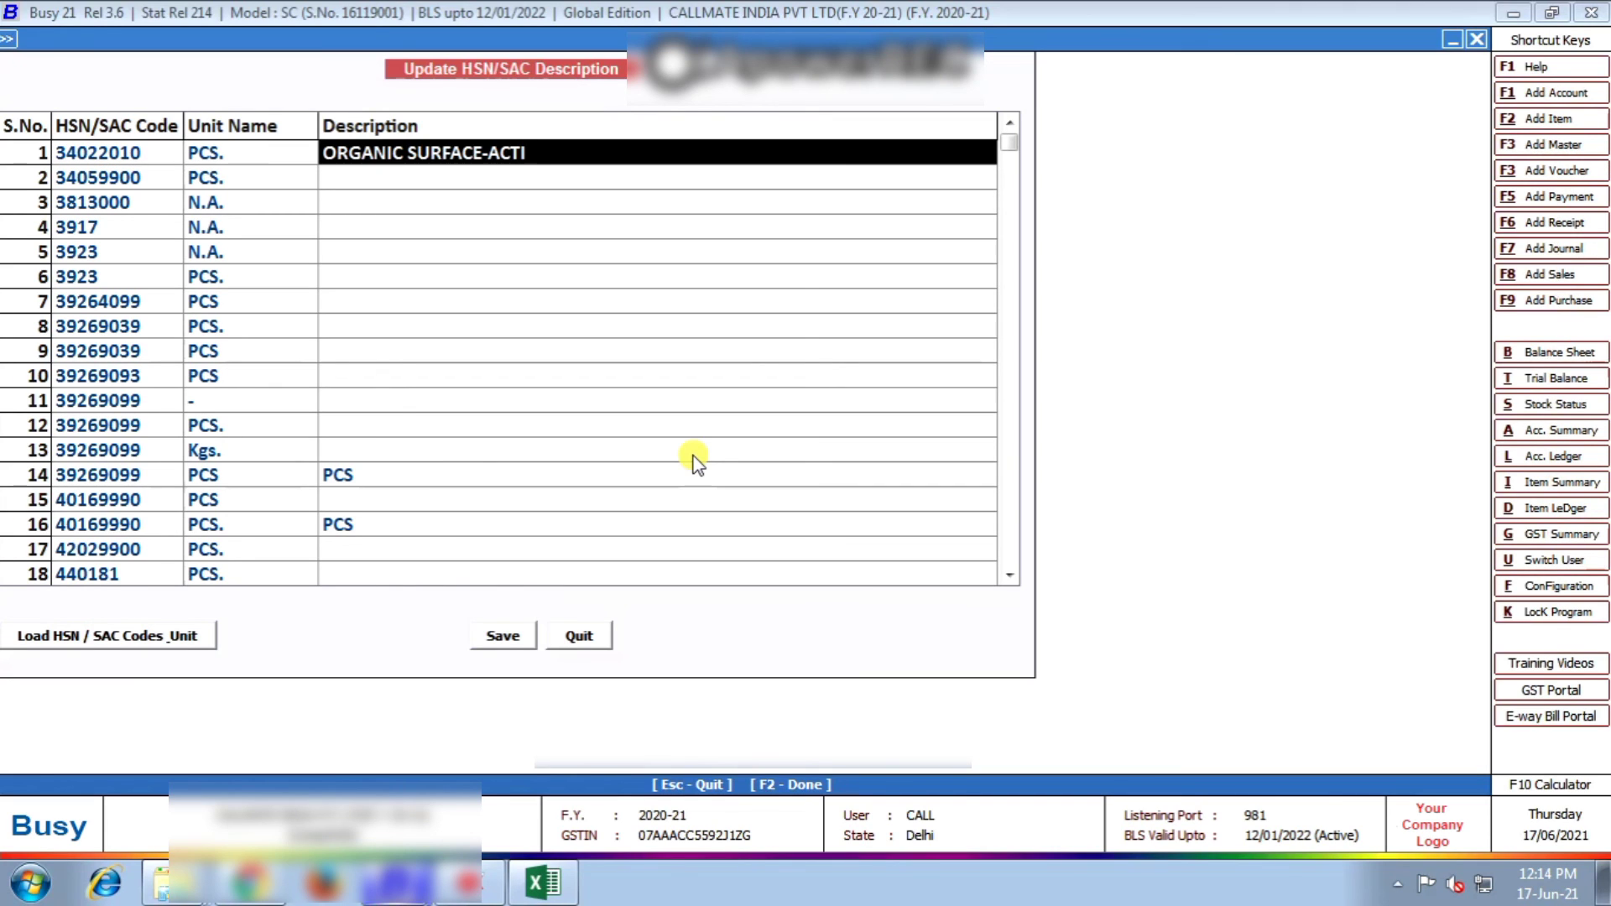
pyautogui.press('Return')
pyautogui.press('Return')
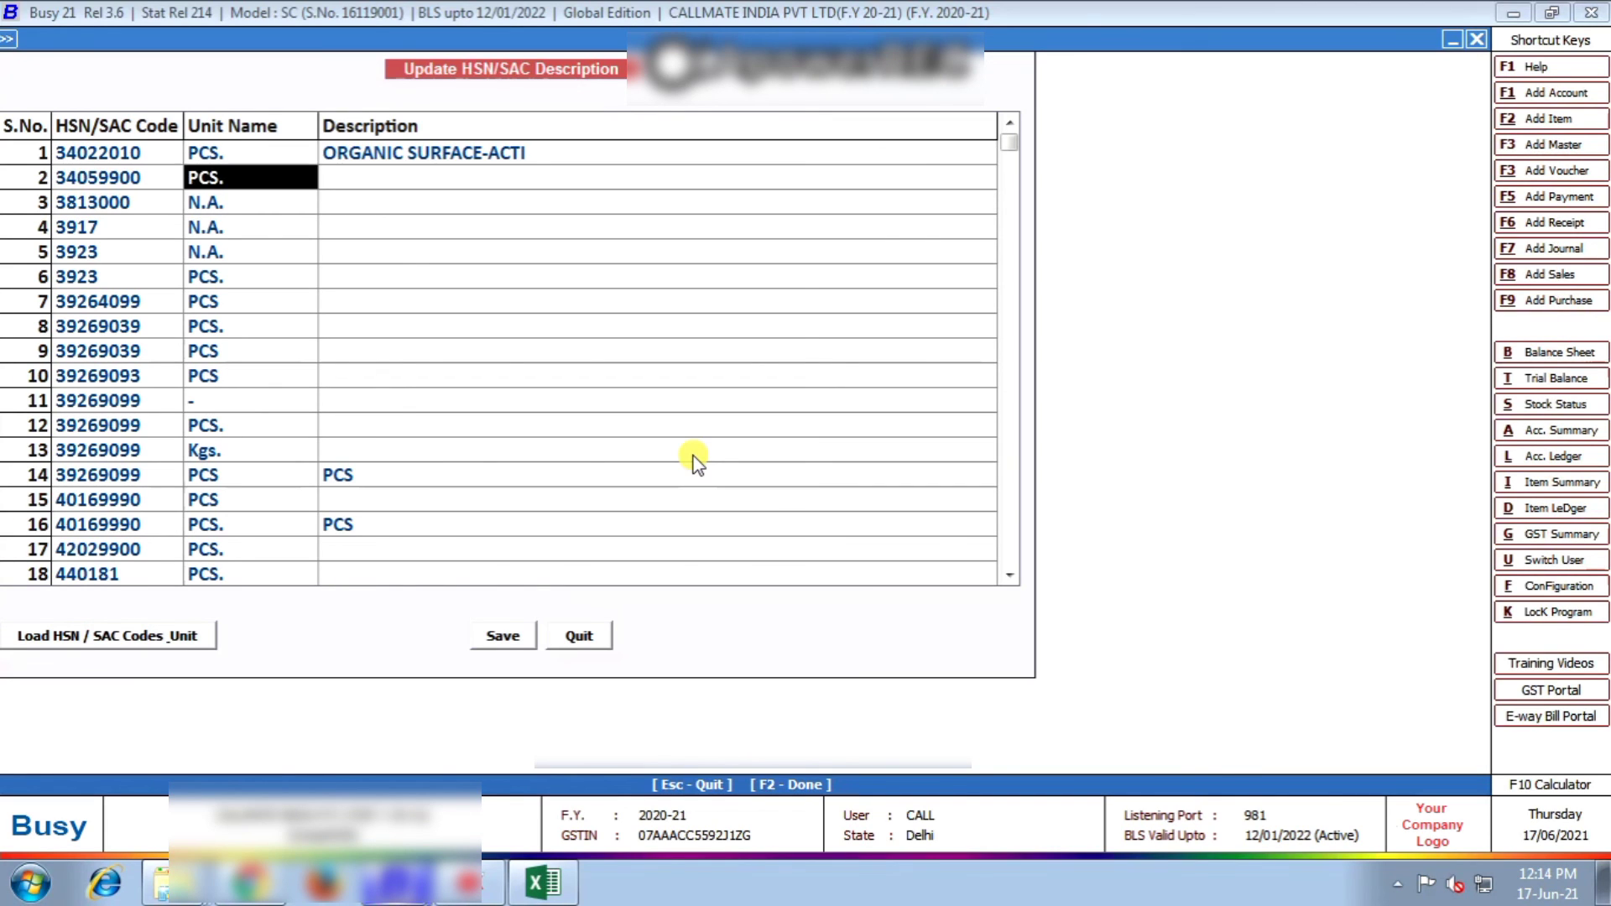
# Look through the descriptions of the remaining HSN/SAC codes in the list, and leave the list without saving.
pyautogui.press('Return')
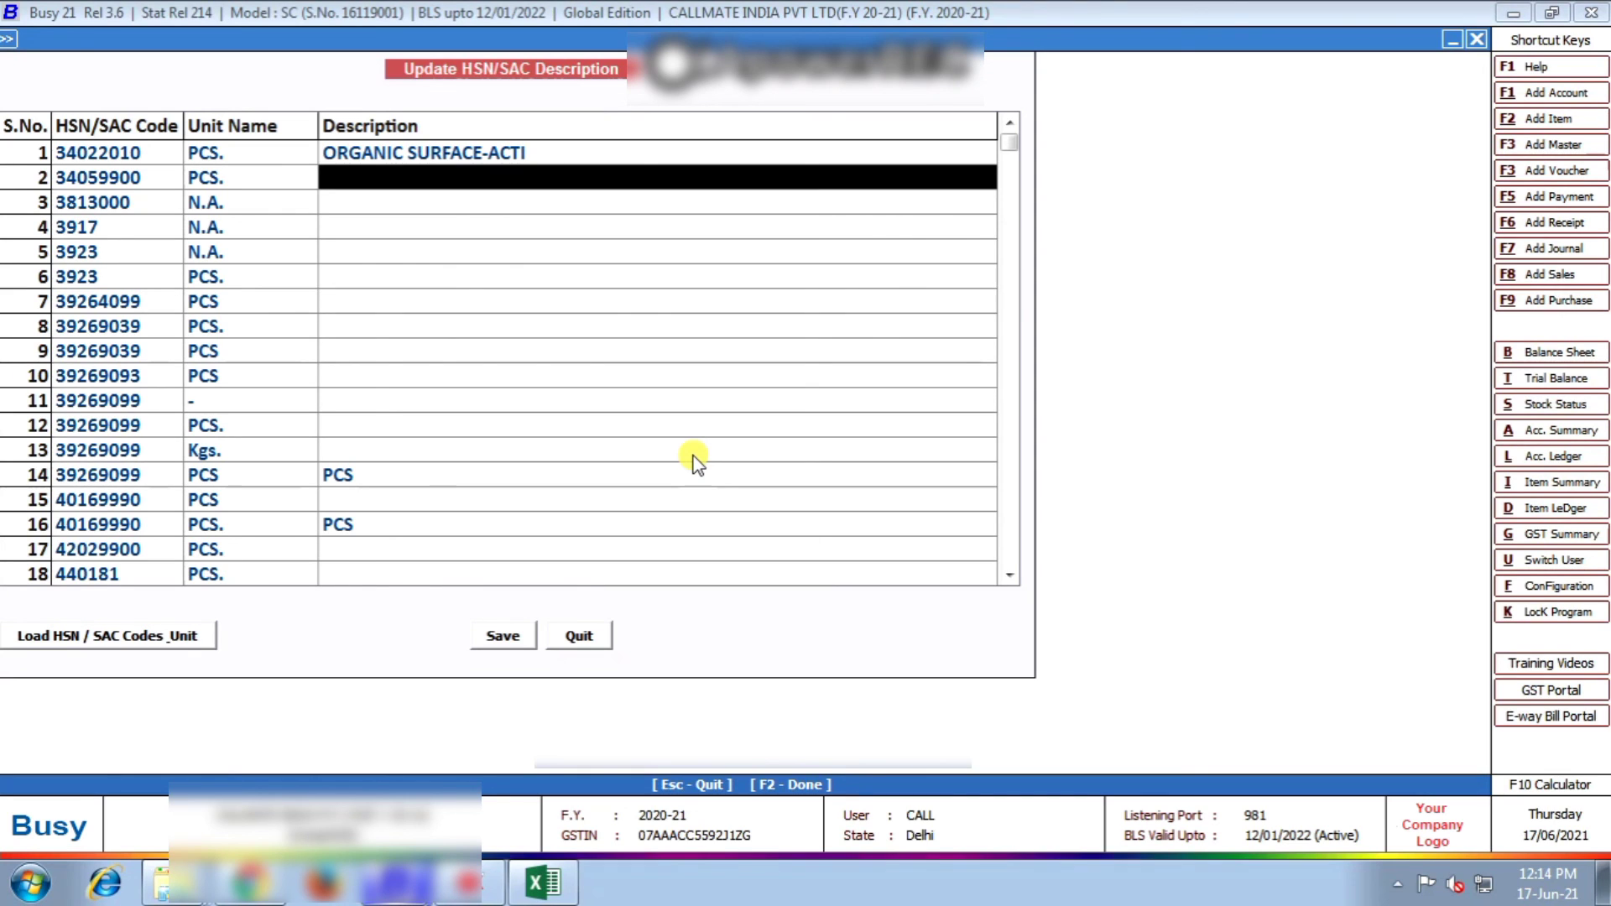
pyautogui.press('Down')
pyautogui.press('Down')
pyautogui.press('Down')
pyautogui.press('Down')
pyautogui.press('Down')
pyautogui.press('Down')
pyautogui.press('Down')
pyautogui.press('Down')
pyautogui.press('Down')
pyautogui.press('Down')
pyautogui.press('Down')
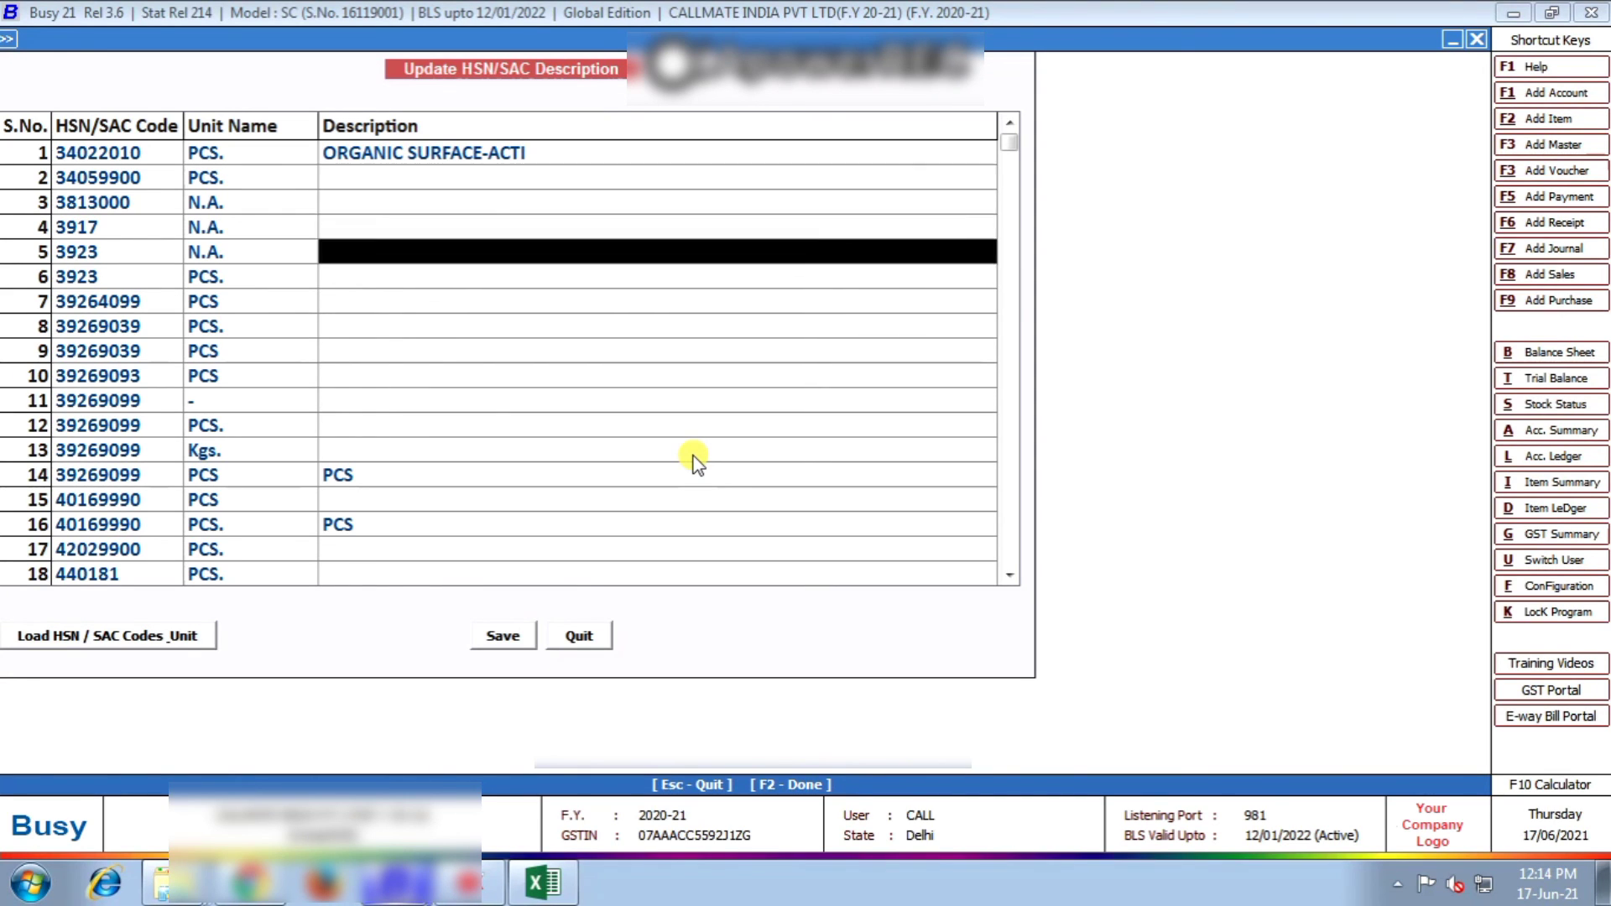
pyautogui.press('Down')
pyautogui.press('Down')
pyautogui.press('Down')
pyautogui.press('Down')
pyautogui.press('Down')
pyautogui.press('Down')
pyautogui.press('Down')
pyautogui.press('Down')
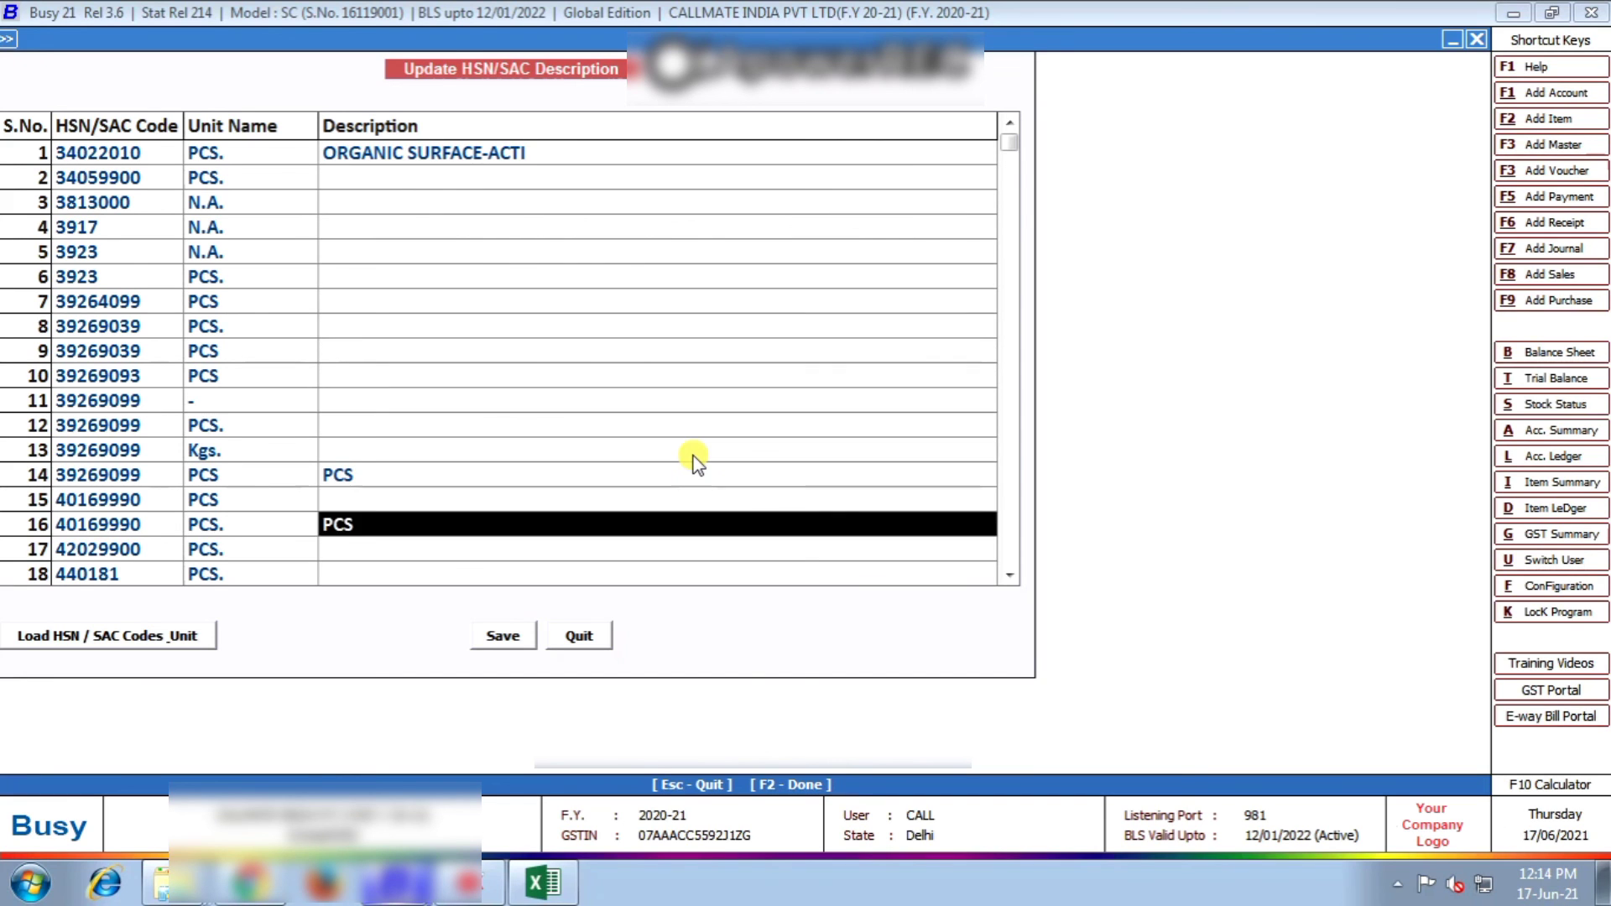
pyautogui.press('Up')
pyautogui.press('Up')
pyautogui.press('Up')
pyautogui.press('Up')
pyautogui.press('Up')
pyautogui.press('Up')
pyautogui.press('Up')
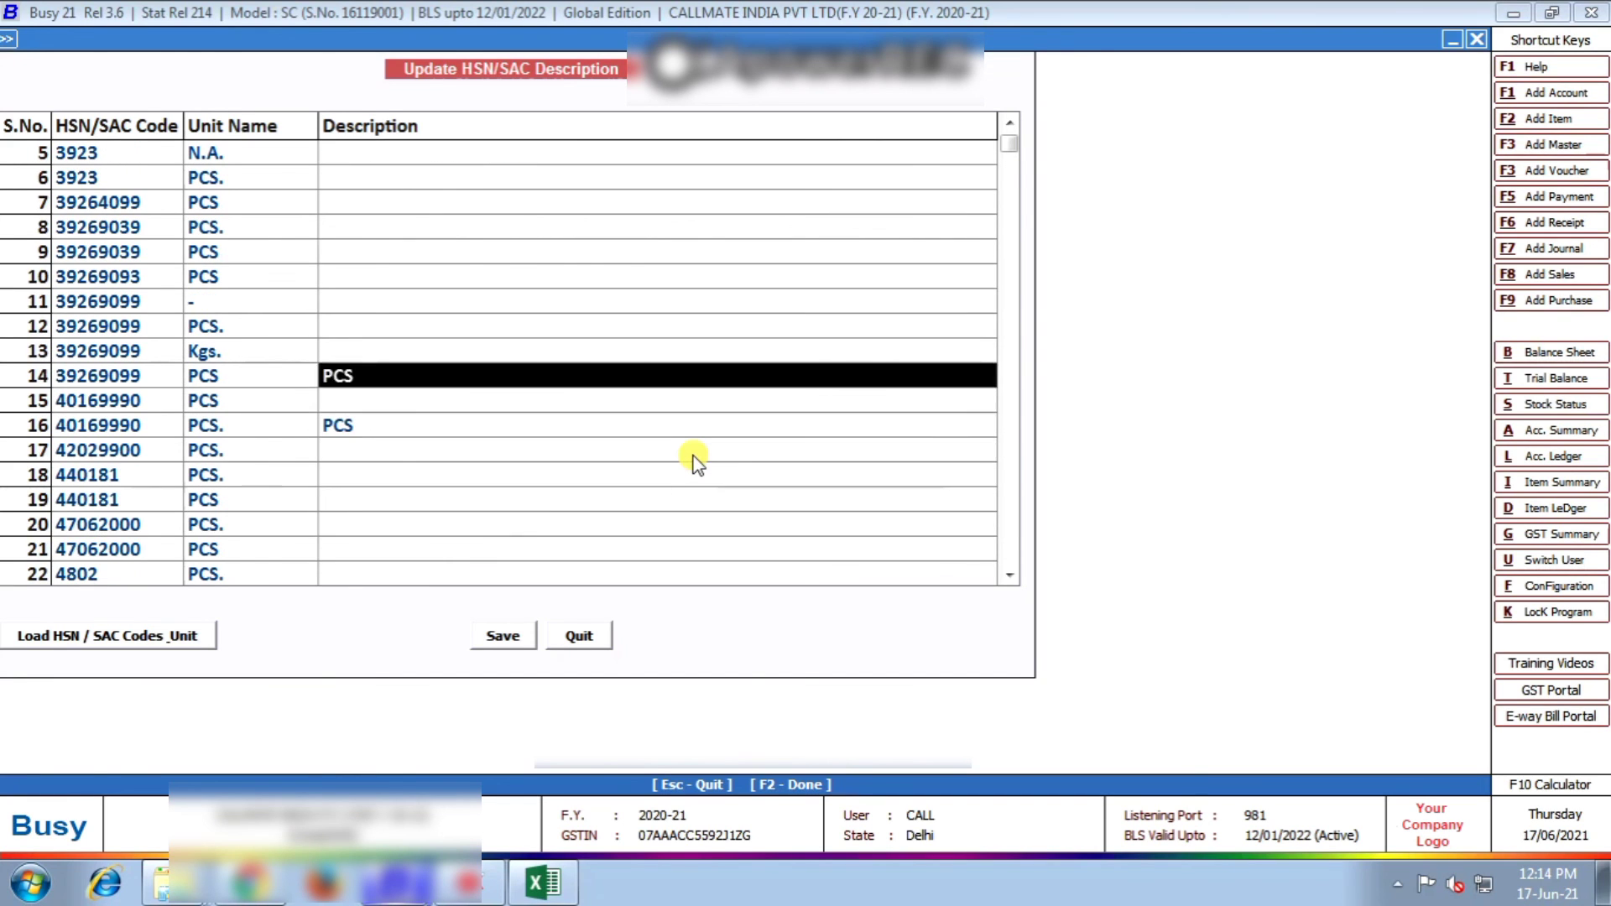
pyautogui.press('Up')
pyautogui.press('Up')
pyautogui.press('Up')
pyautogui.press('Up')
pyautogui.press('Up')
pyautogui.press('Up')
pyautogui.press('Up')
pyautogui.press('Up')
pyautogui.press('Up')
pyautogui.press('Up')
pyautogui.press('Up')
pyautogui.press('Up')
pyautogui.press('Up')
pyautogui.press('Tab')
pyautogui.press('Tab')
pyautogui.press('Tab')
pyautogui.press('Escape')
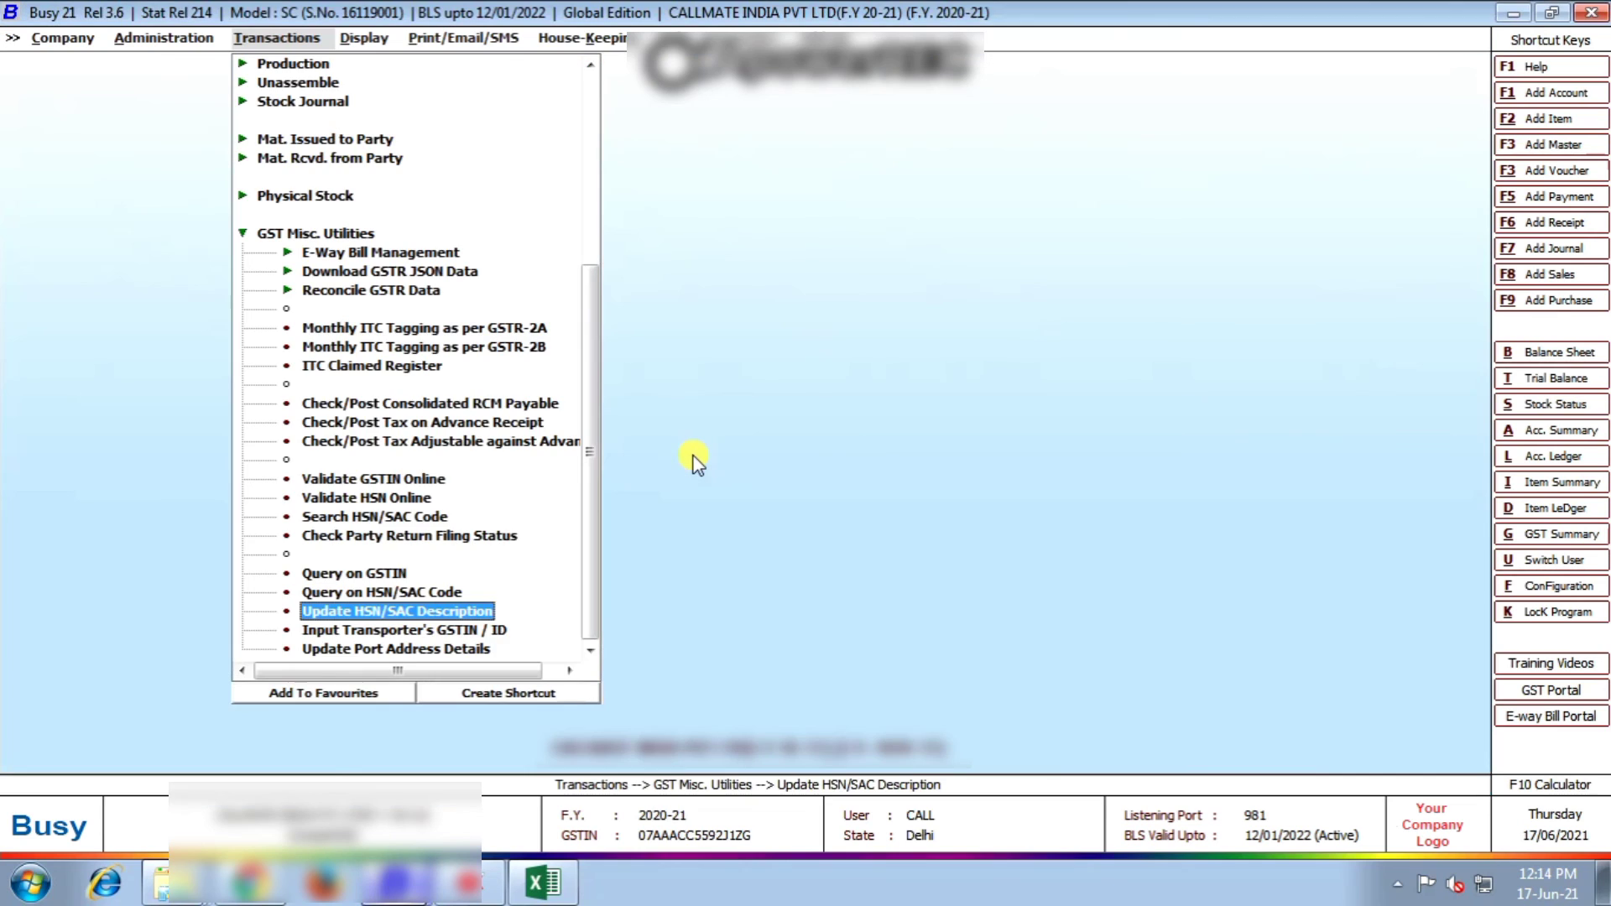
pyautogui.press('Escape')
pyautogui.press('Escape')
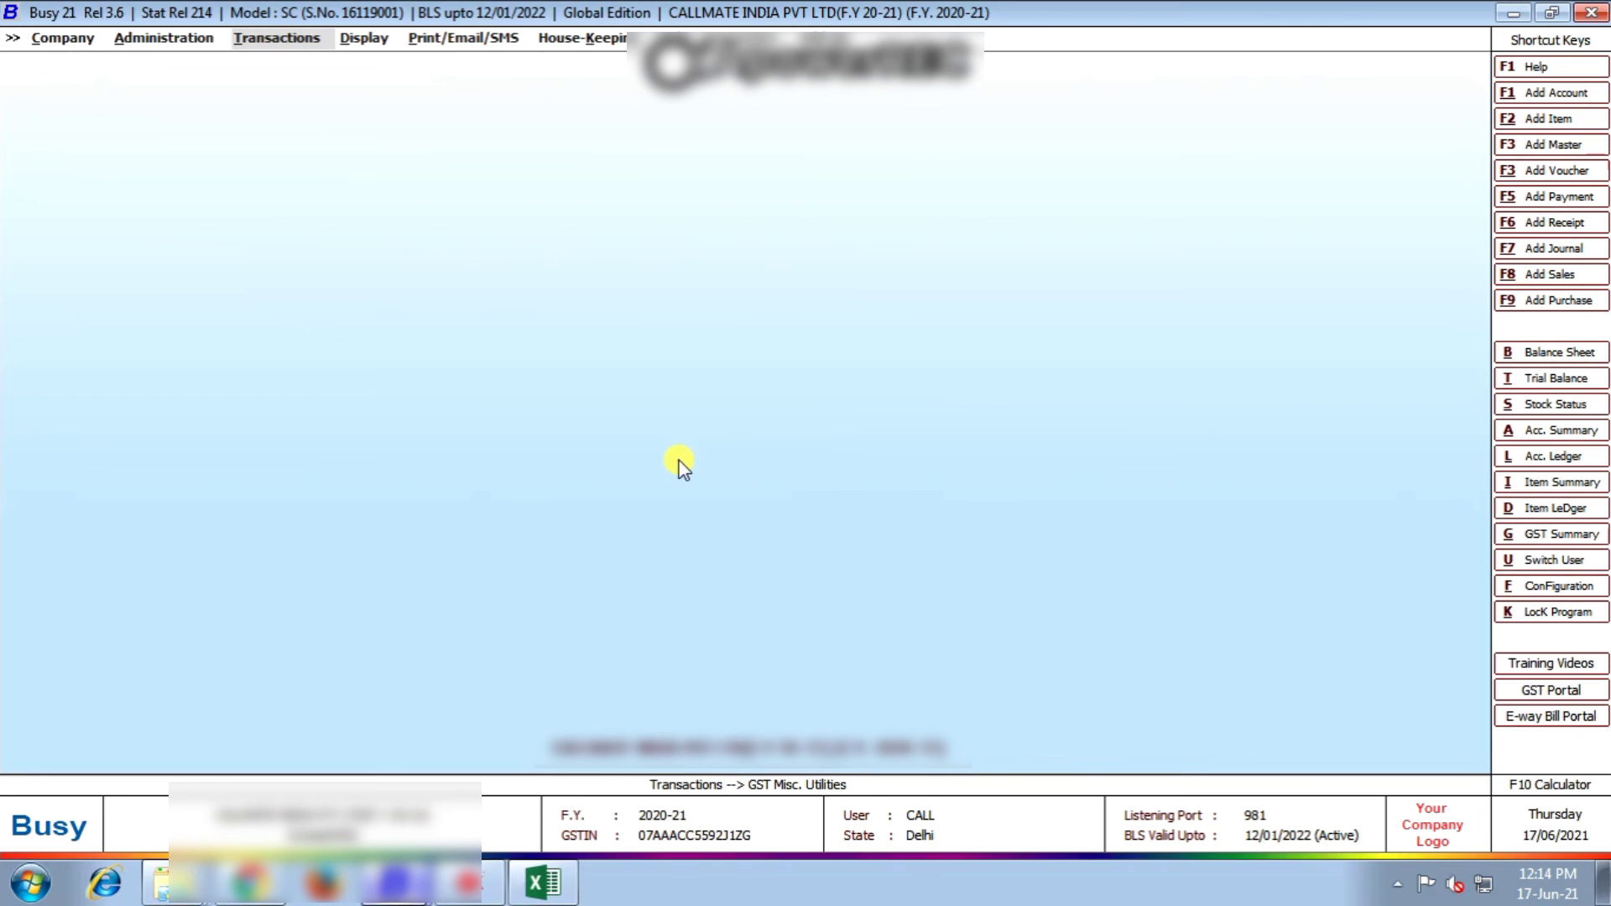
# Switch to Excel, select the description cells C2:C11 beside the HSN codes, and clear the copy marker from D2.
pyautogui.click(312, 40)
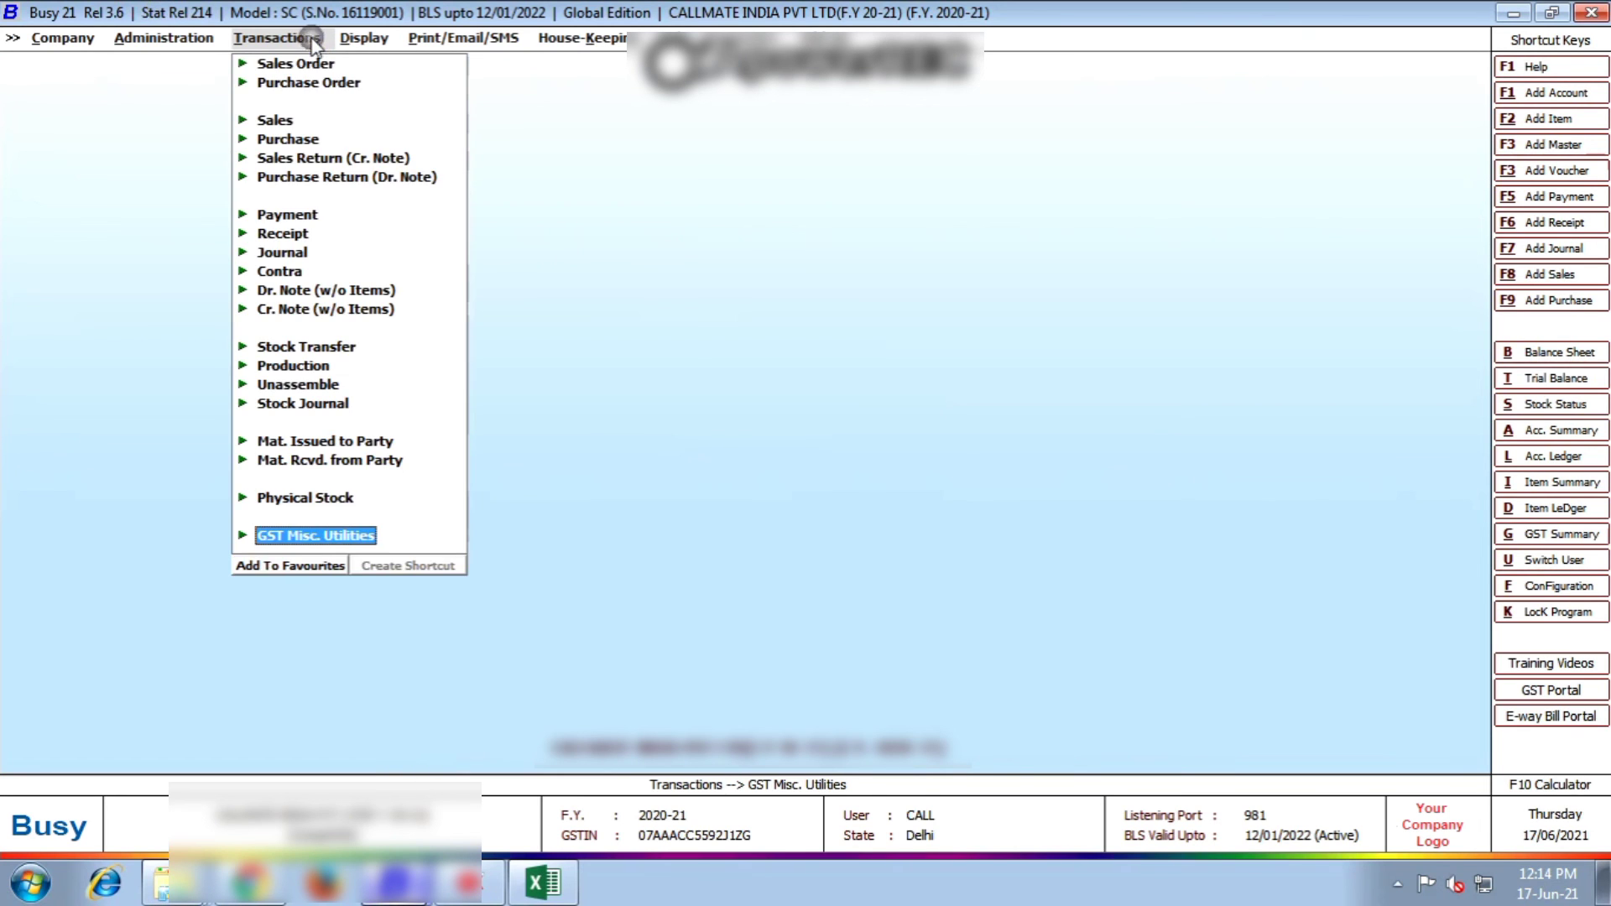
pyautogui.click(543, 883)
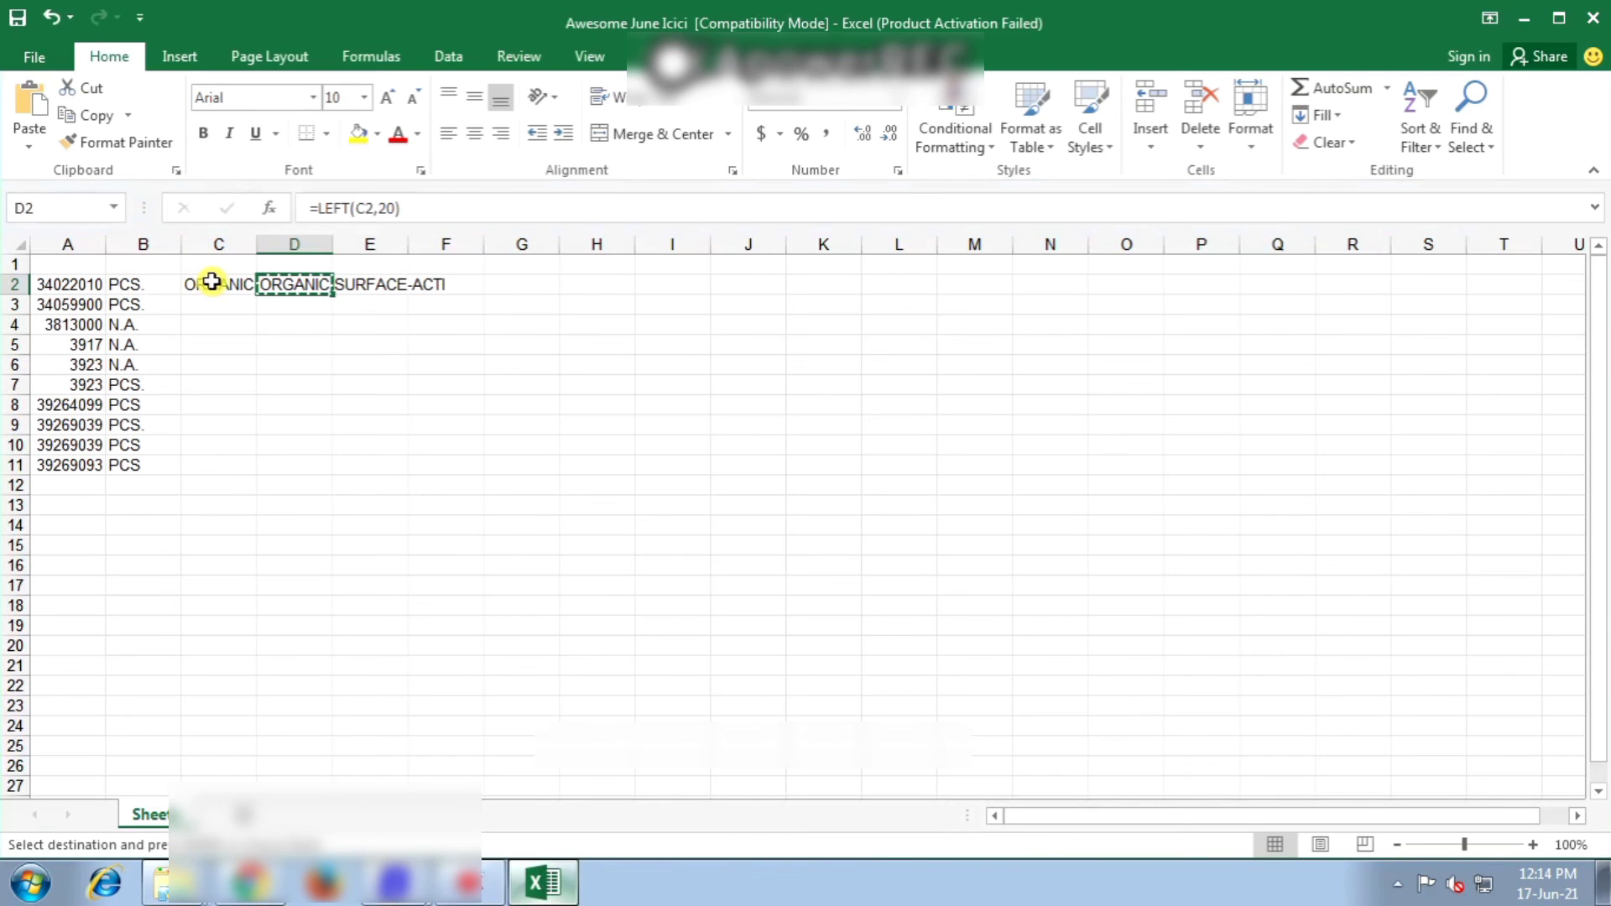
pyautogui.moveTo(211, 282); pyautogui.dragTo(204, 457)
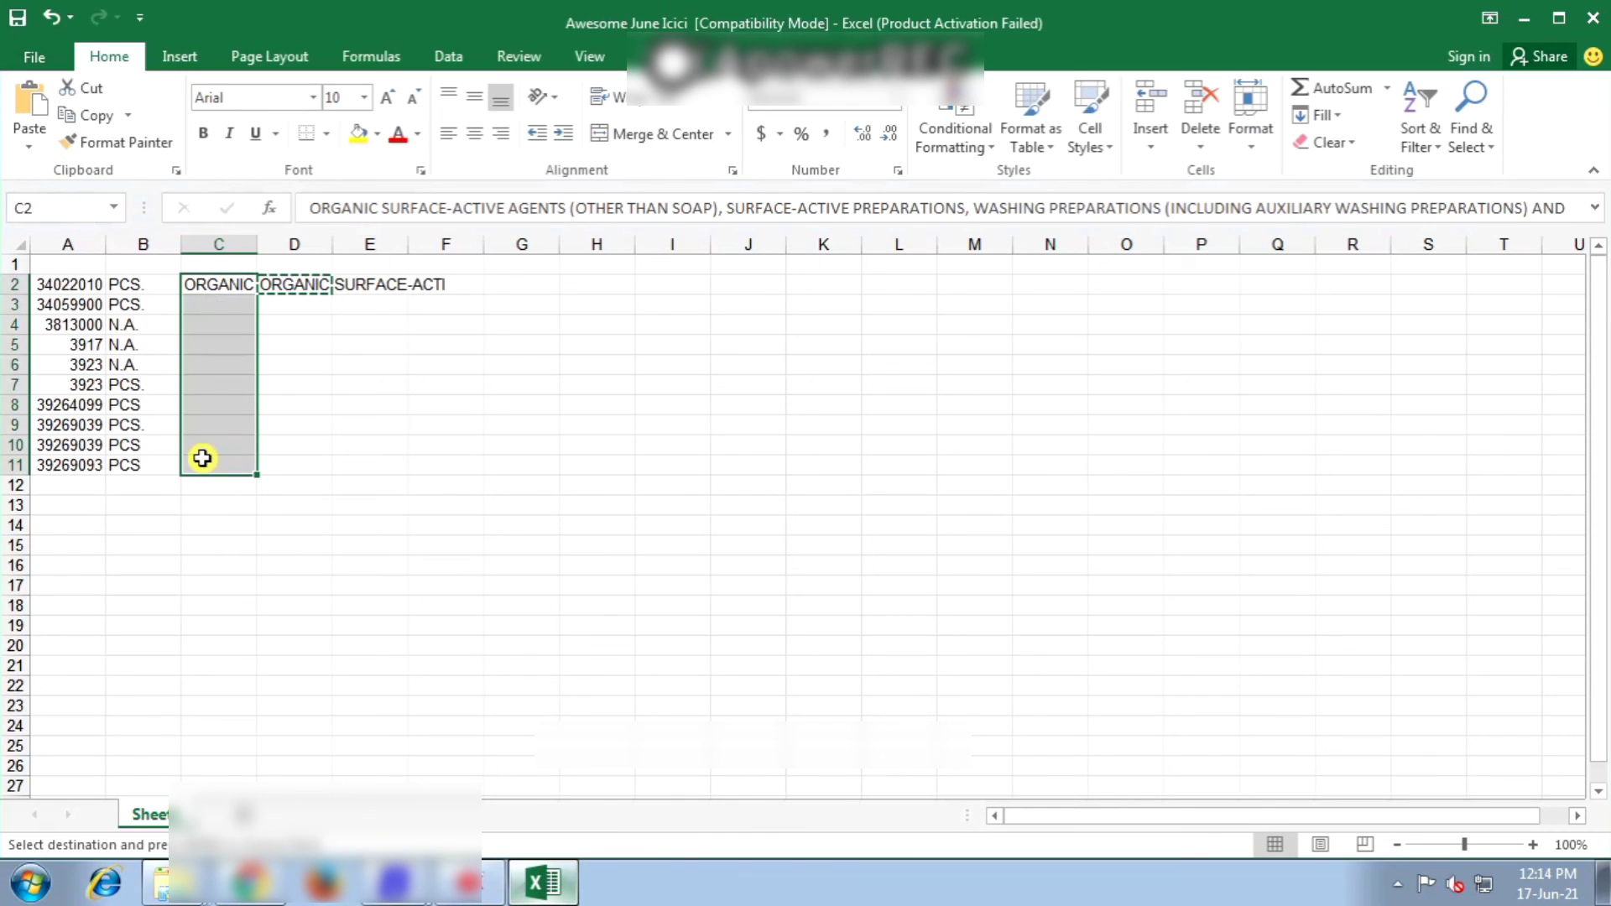
pyautogui.press('Escape')
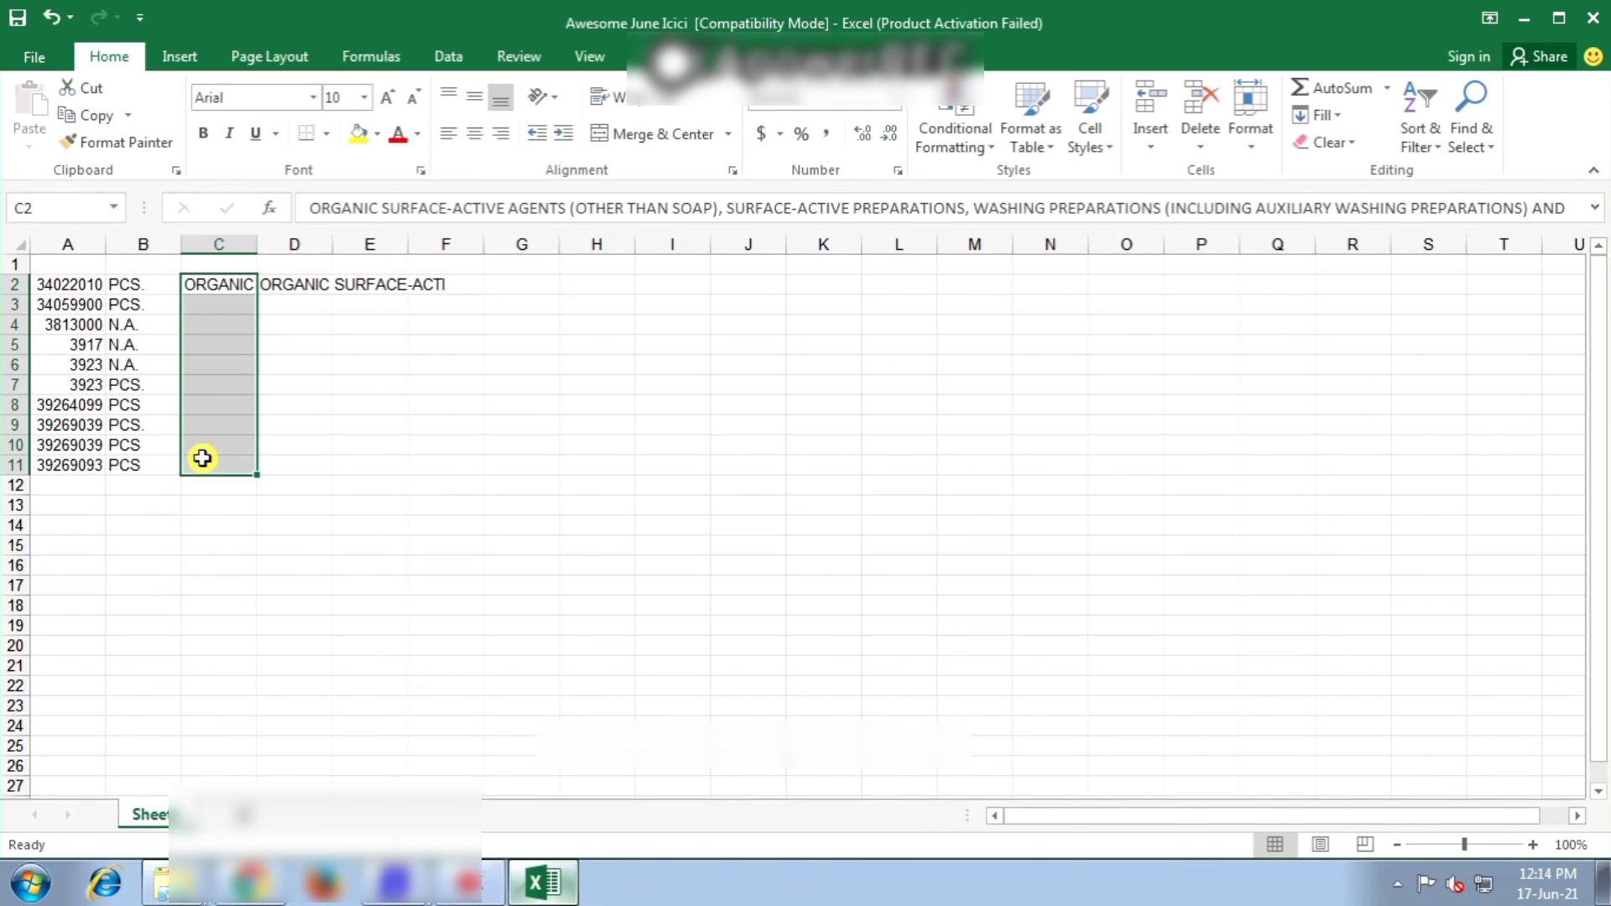
# Return to Busy and reopen Update HSN/SAC Description from the GST miscellaneous utilities.
pyautogui.hotkey('alt', 'Tab')
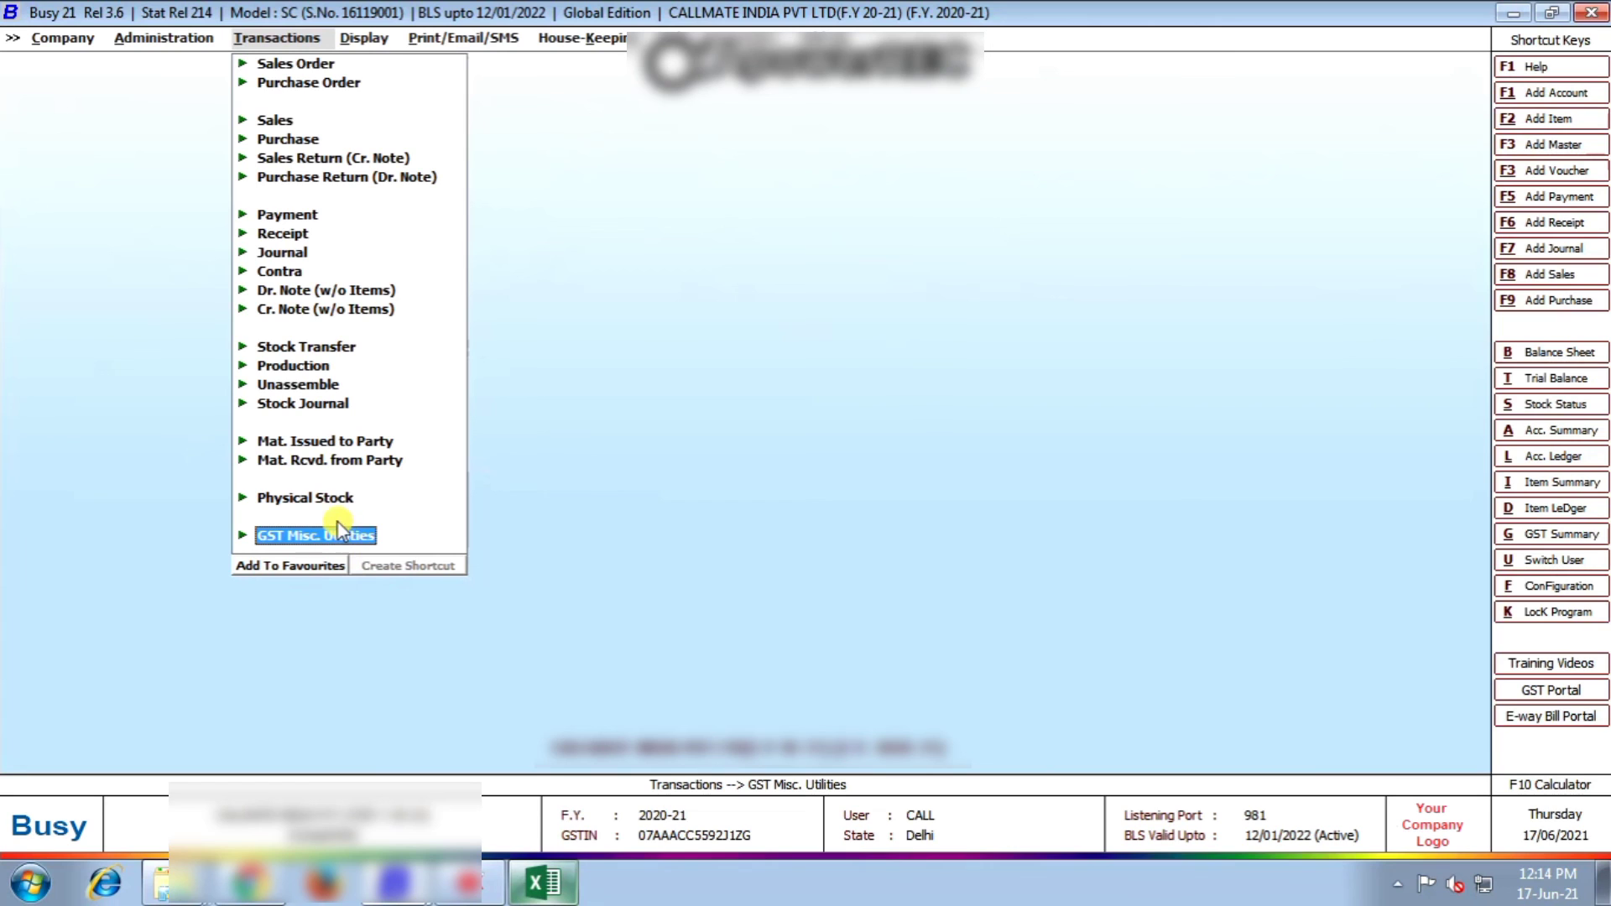
pyautogui.click(344, 534)
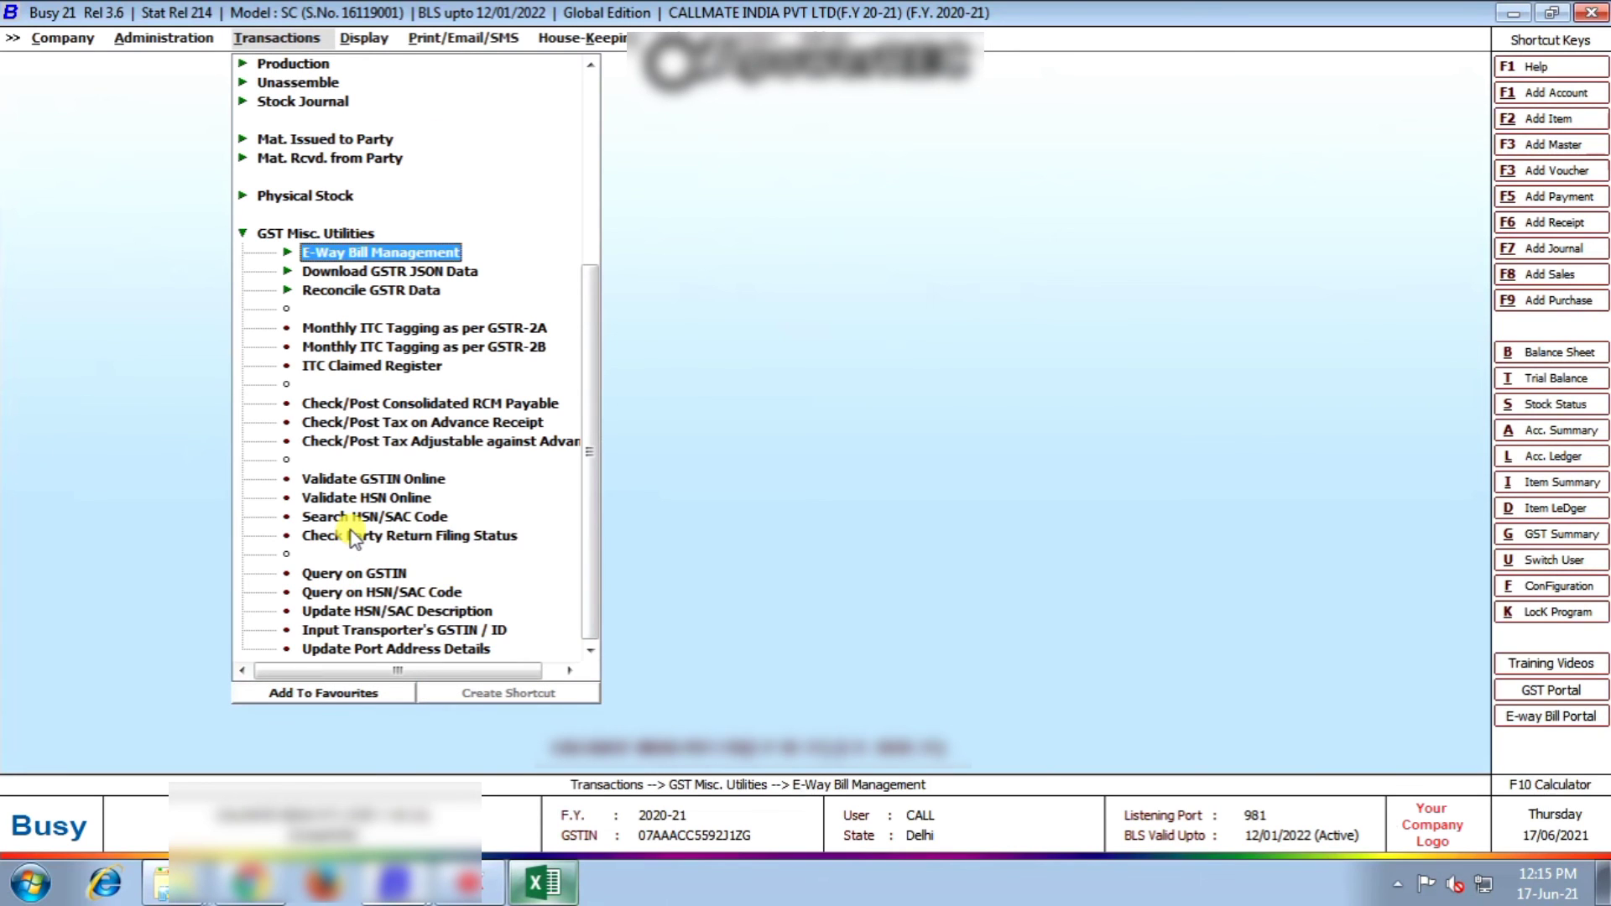
pyautogui.click(350, 530)
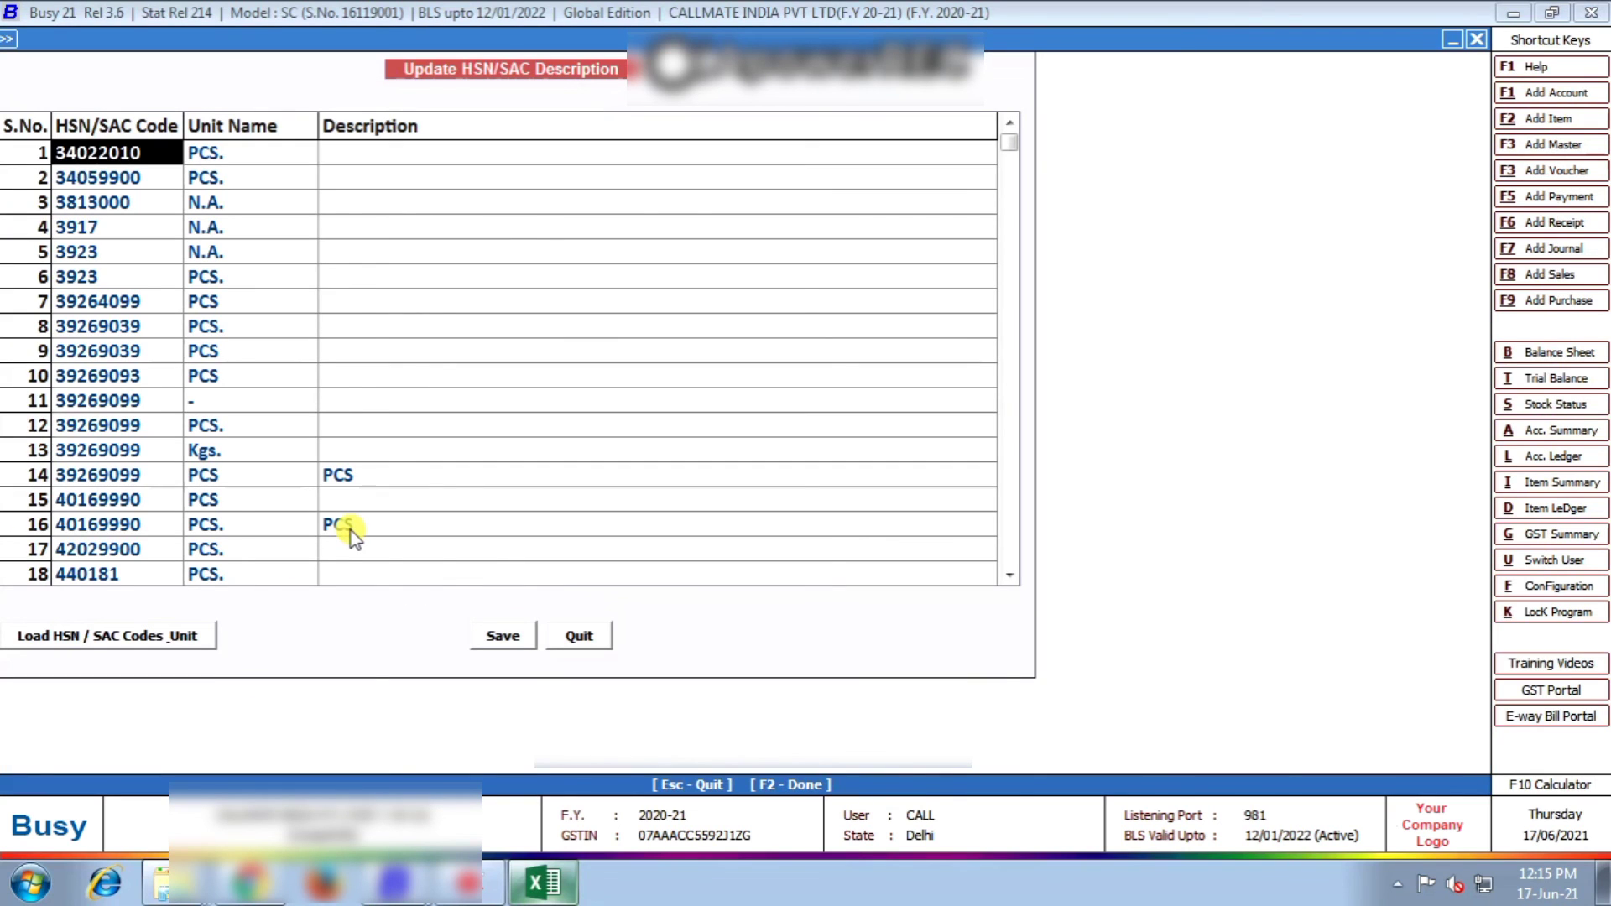
# Check the description fields of the first eight HSN/SAC codes in the list.
pyautogui.press('Return')
pyautogui.press('Return')
pyautogui.press('Return')
pyautogui.press('Return')
pyautogui.press('Return')
pyautogui.press('Return')
pyautogui.press('Return')
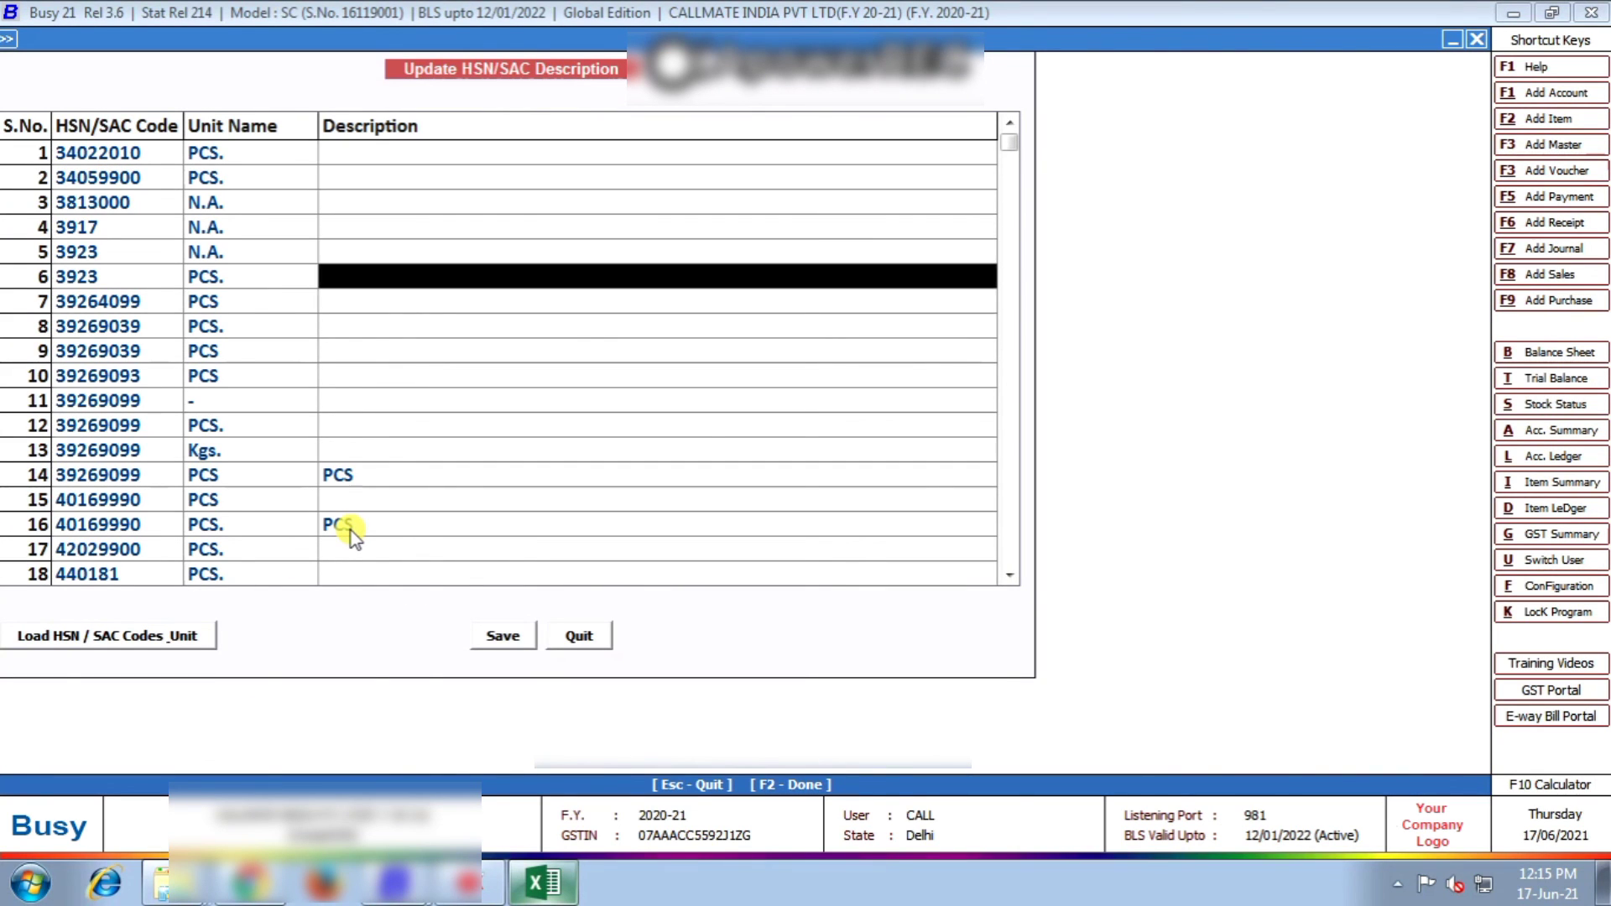
pyautogui.press('Down')
pyautogui.press('Down')
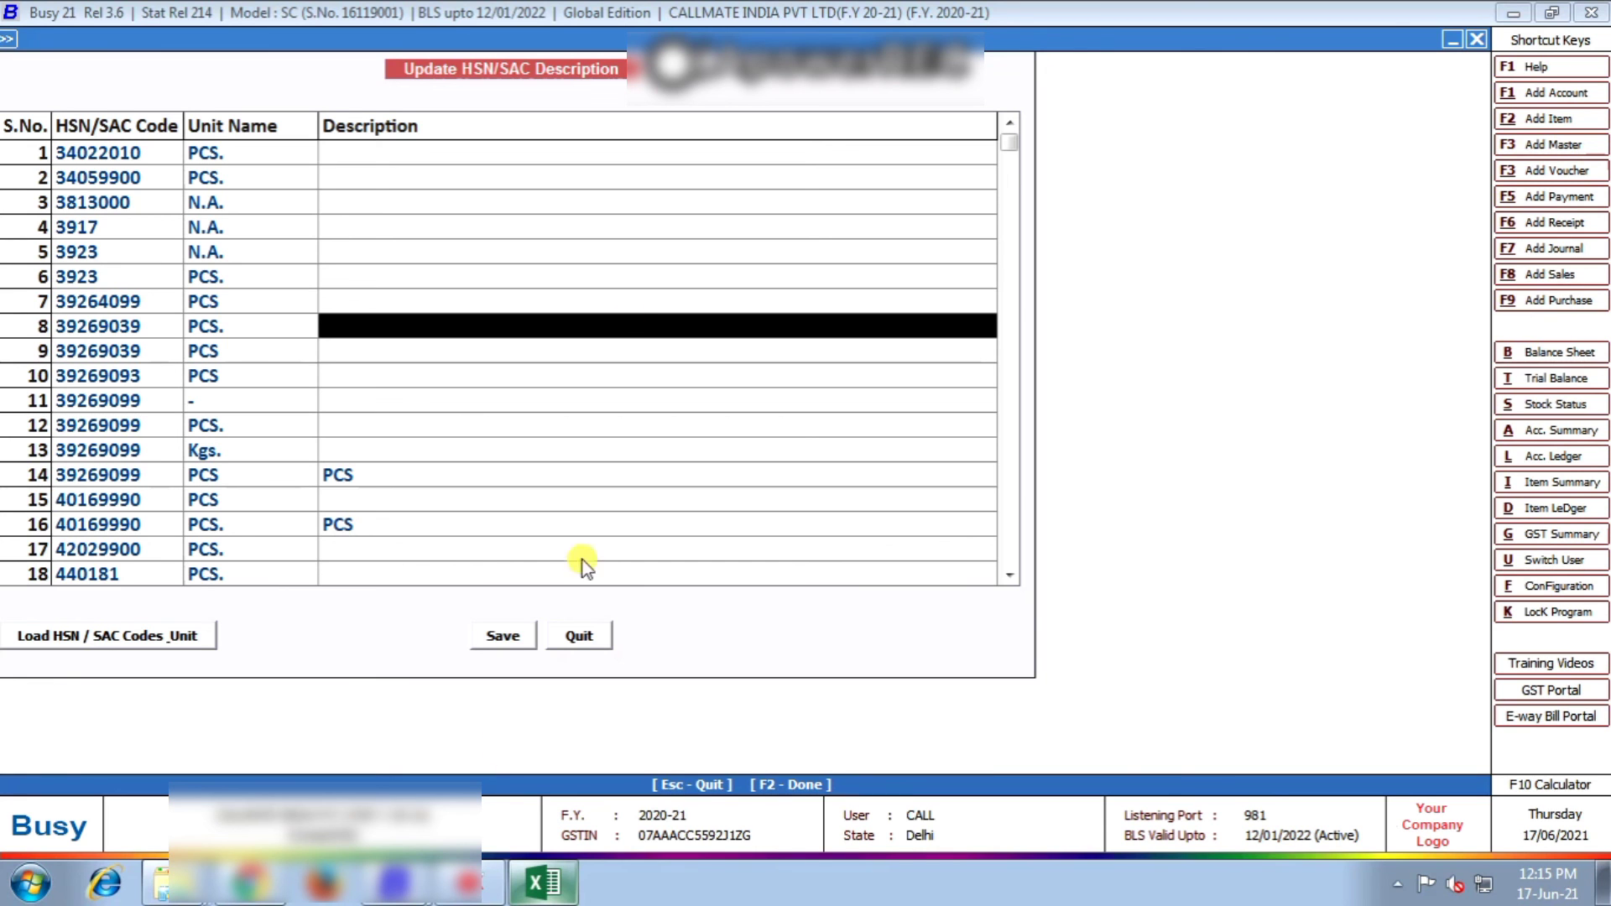
pyautogui.click(467, 895)
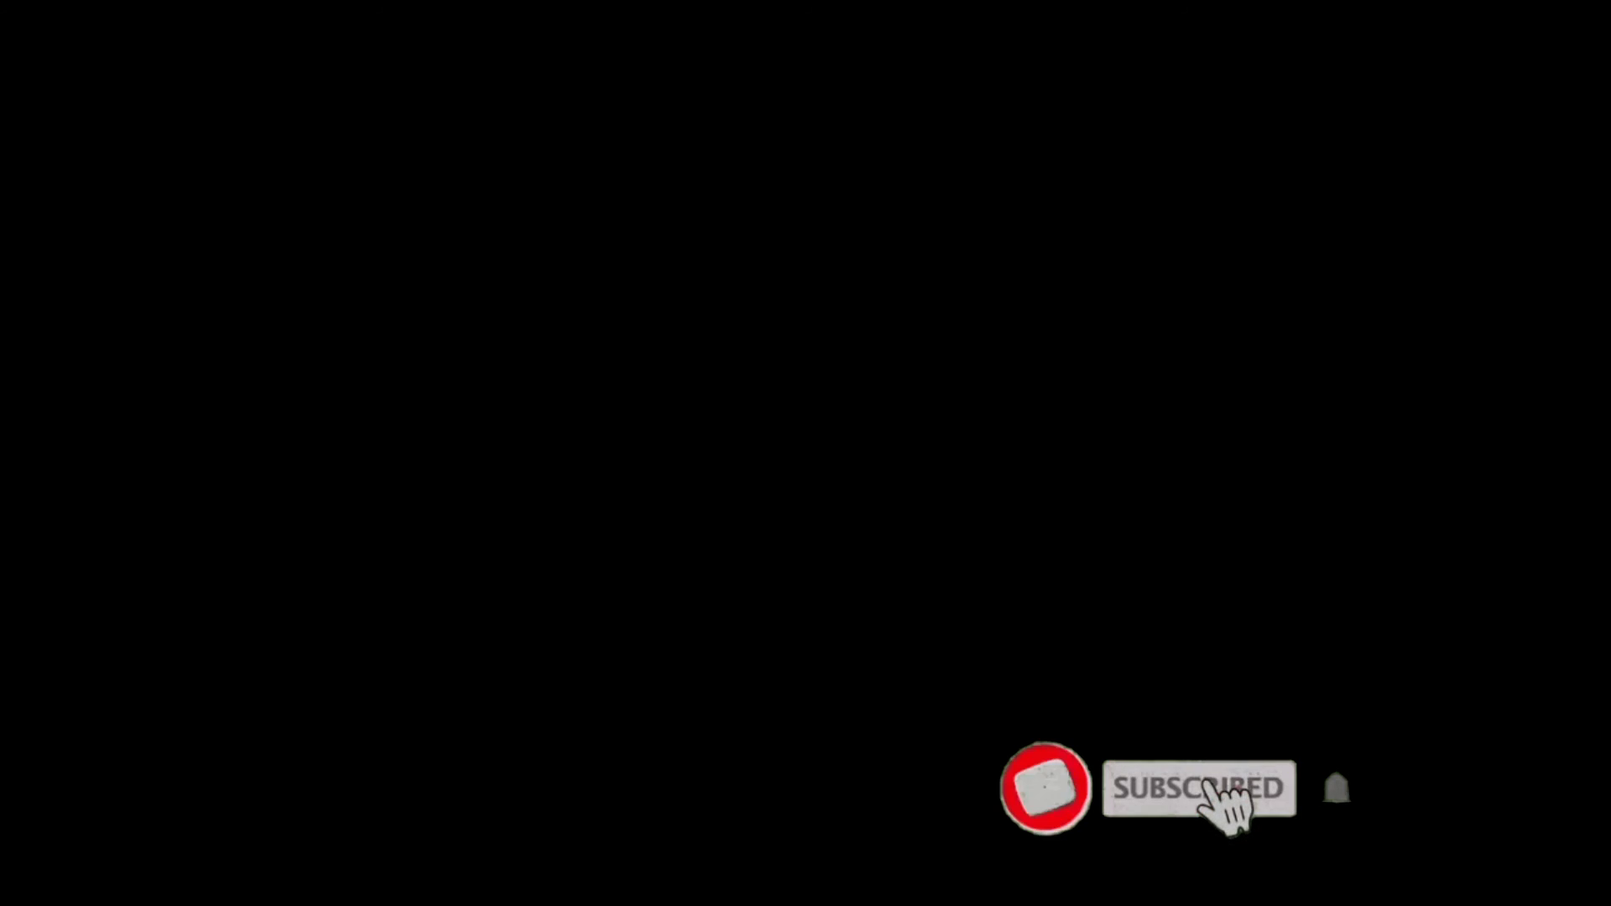